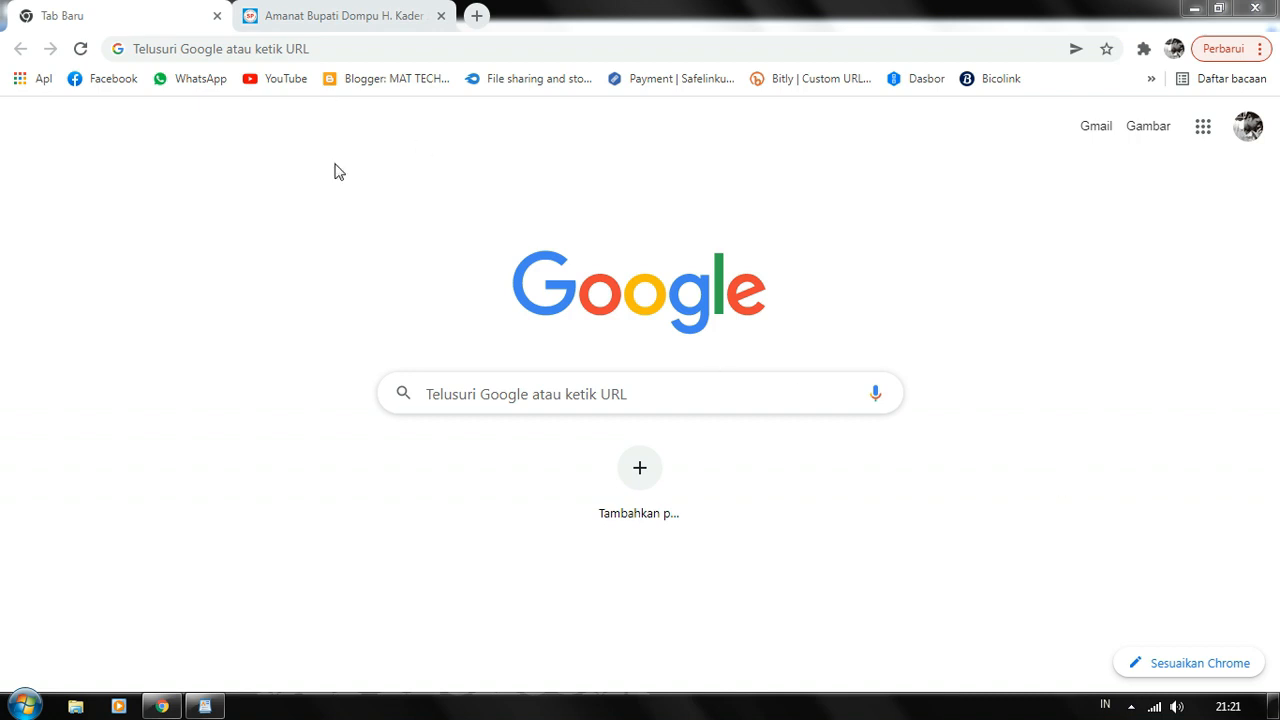
- Review the published Sinar Pena news article, examining its headline, photos and opening paragraphs as an example post
{"action": "left_click", "coordinate": [357, 28]}
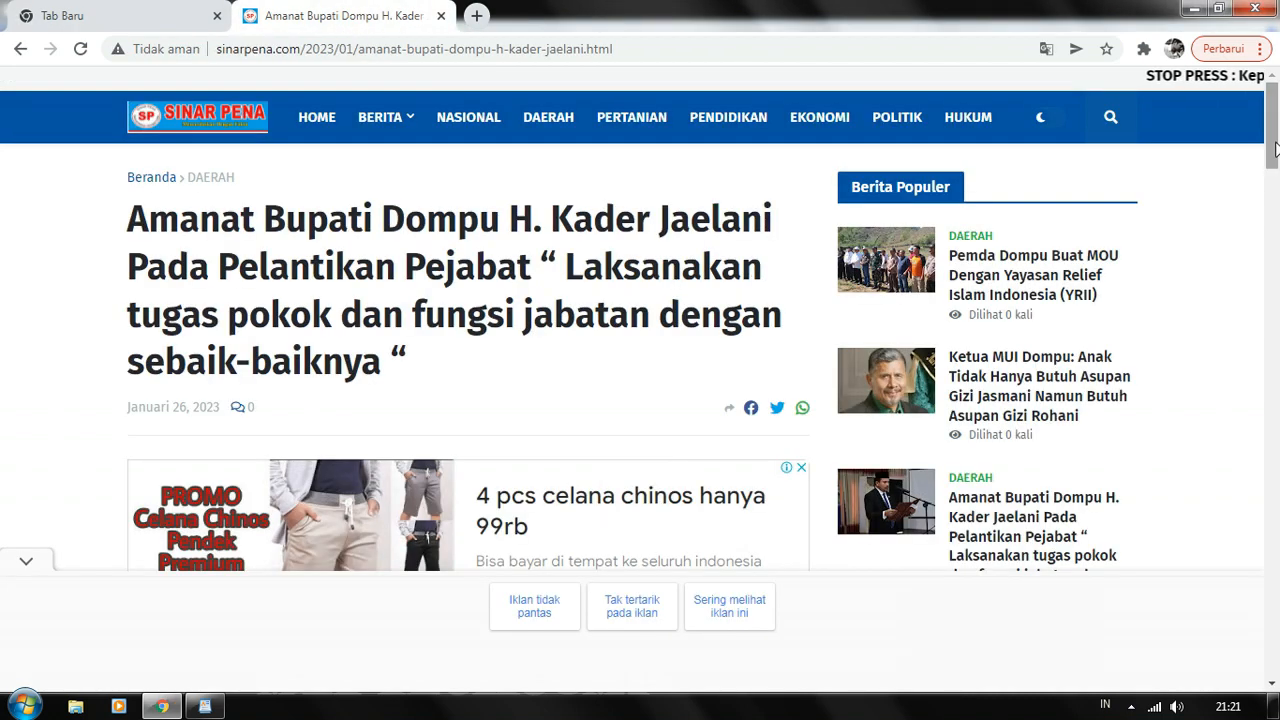
{"action": "left_click_drag", "start_coordinate": [1272, 143], "coordinate": [1277, 258]}
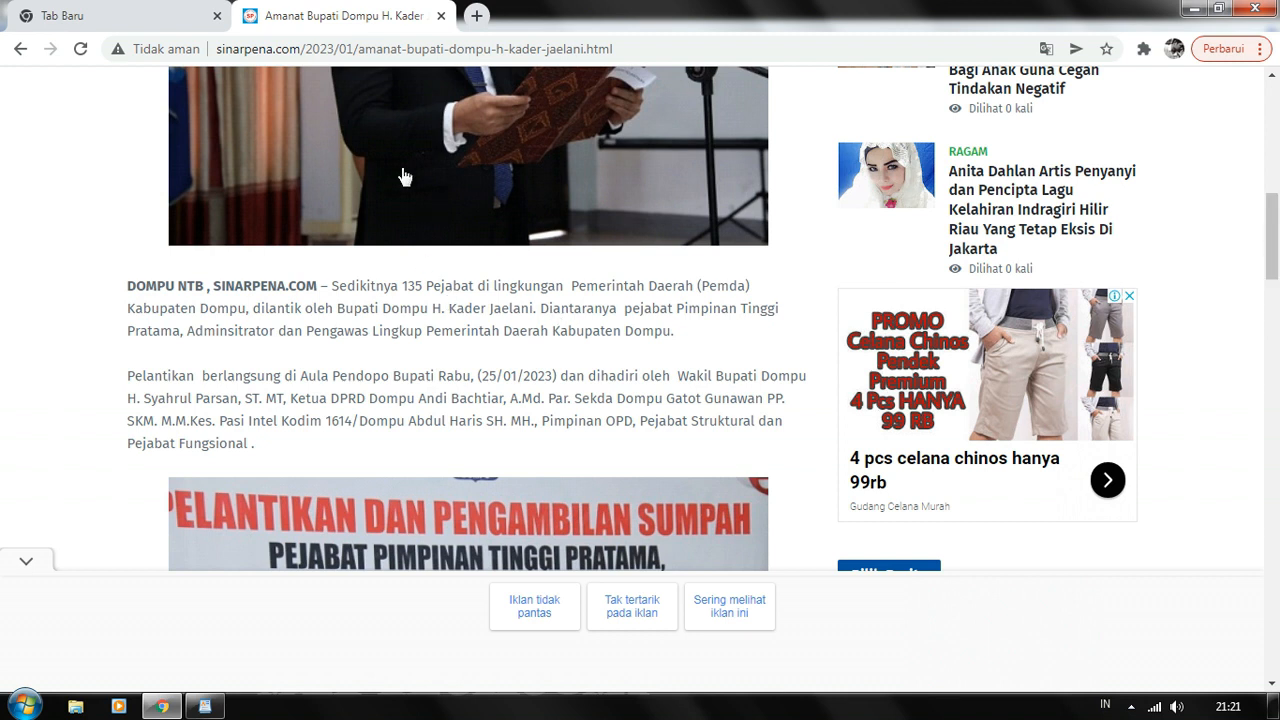
{"action": "mouse_move", "coordinate": [1277, 226]}
{"action": "left_mouse_down"}
{"action": "mouse_move", "coordinate": [1277, 405]}
{"action": "mouse_move", "coordinate": [1275, 238]}
{"action": "left_mouse_up"}
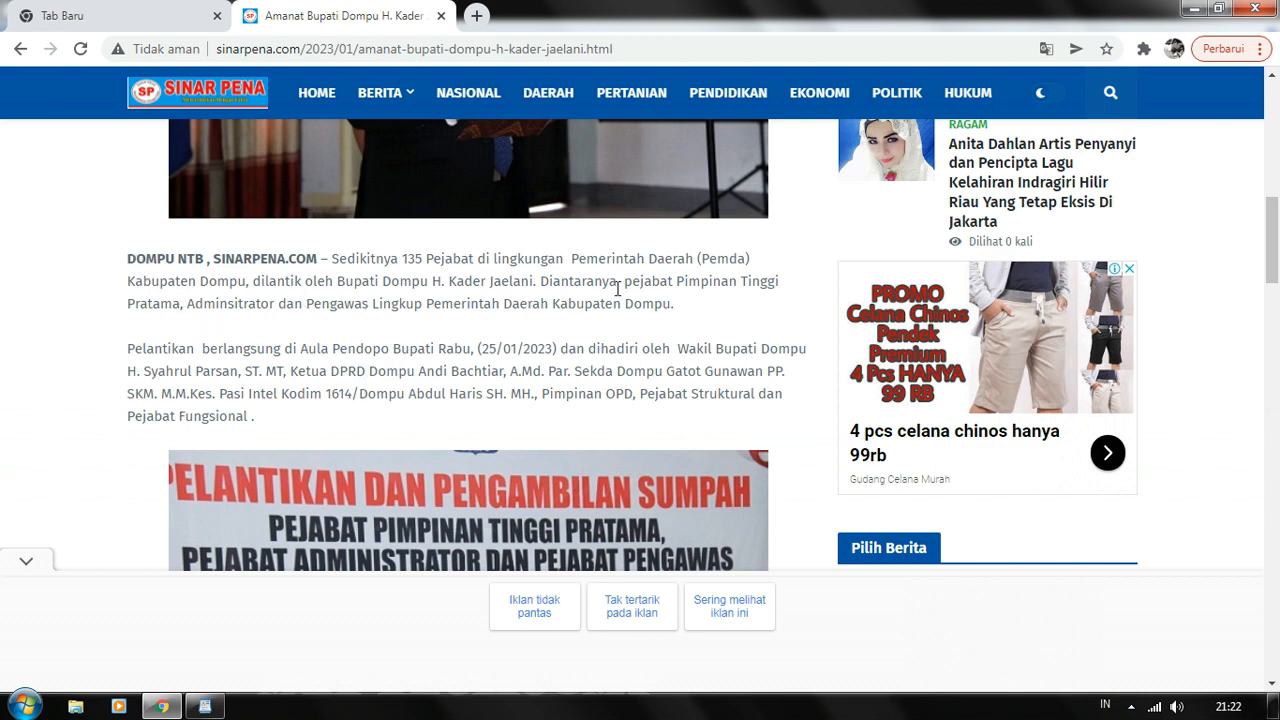
{"action": "mouse_move", "coordinate": [1274, 244]}
{"action": "left_mouse_down"}
{"action": "mouse_move", "coordinate": [1276, 180]}
{"action": "mouse_move", "coordinate": [1277, 305]}
{"action": "mouse_move", "coordinate": [1278, 232]}
{"action": "left_mouse_up"}
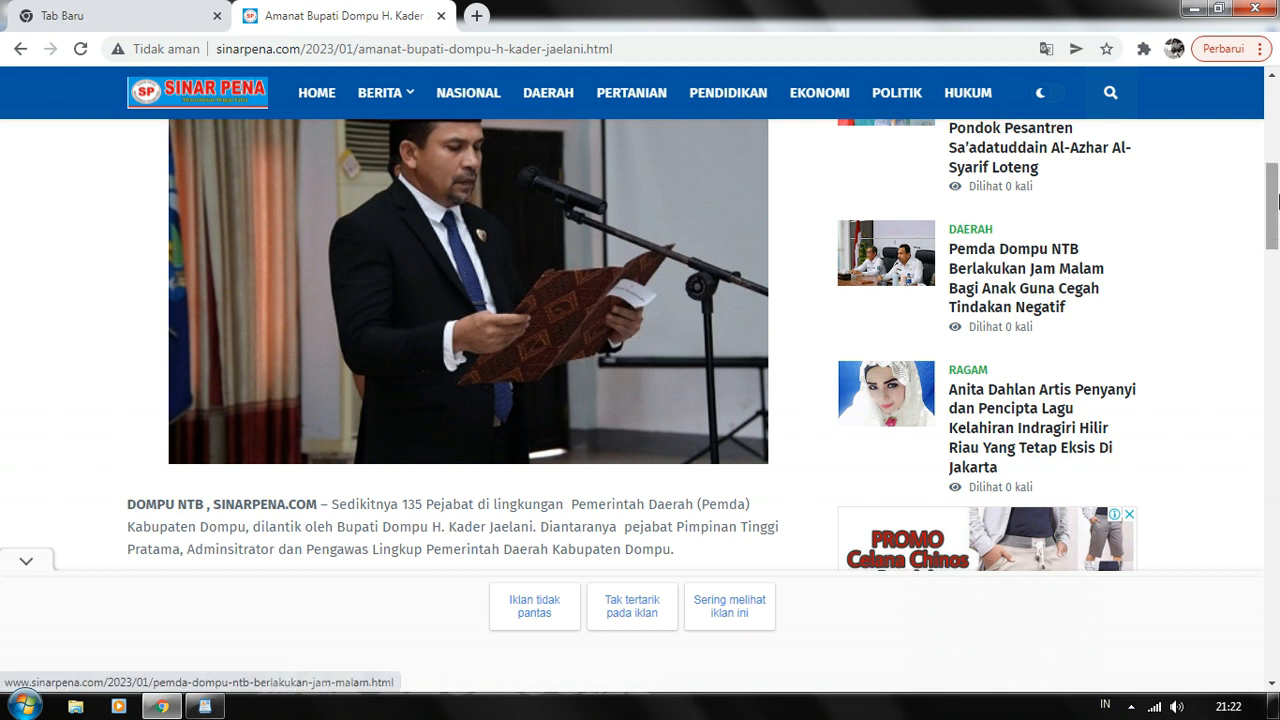
{"action": "mouse_move", "coordinate": [1278, 200]}
{"action": "left_mouse_down"}
{"action": "mouse_move", "coordinate": [1278, 177]}
{"action": "mouse_move", "coordinate": [1276, 193]}
{"action": "left_mouse_up"}
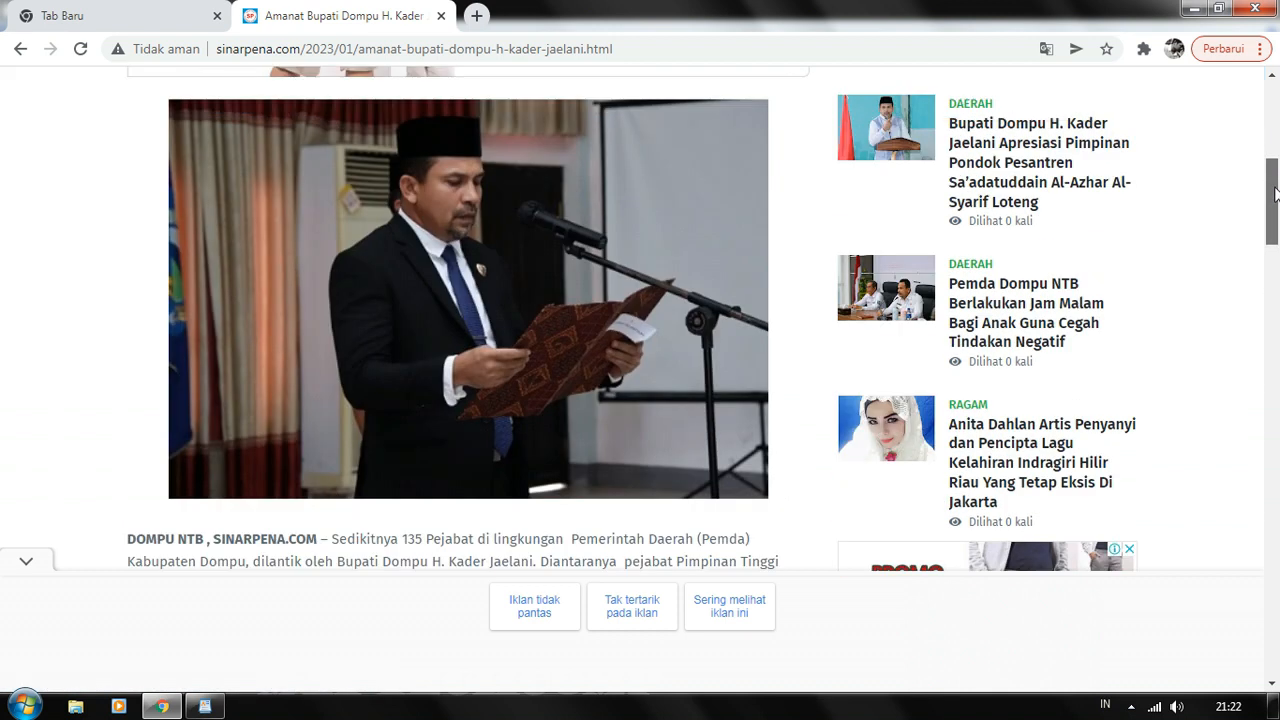
- Open the SINAR PENA blog's post list in Blogger from the bookmarks and create a new post
{"action": "left_click", "coordinate": [112, 15]}
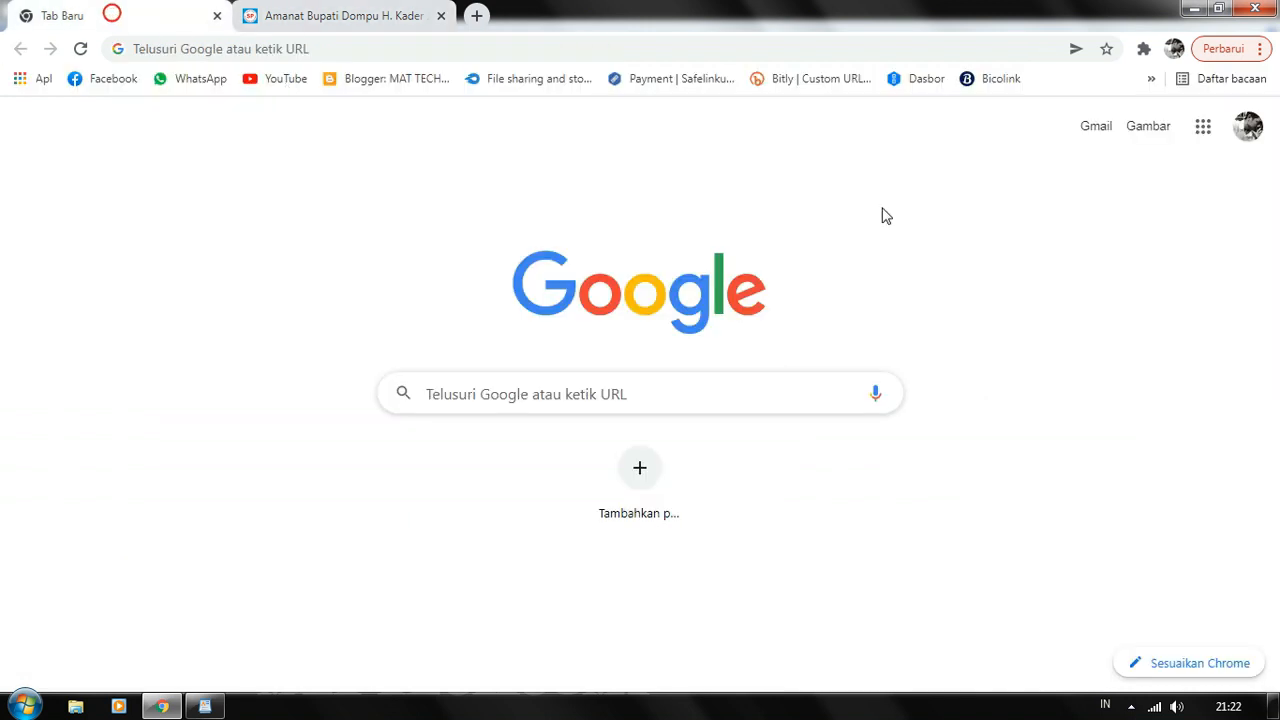
{"action": "left_click", "coordinate": [1151, 78]}
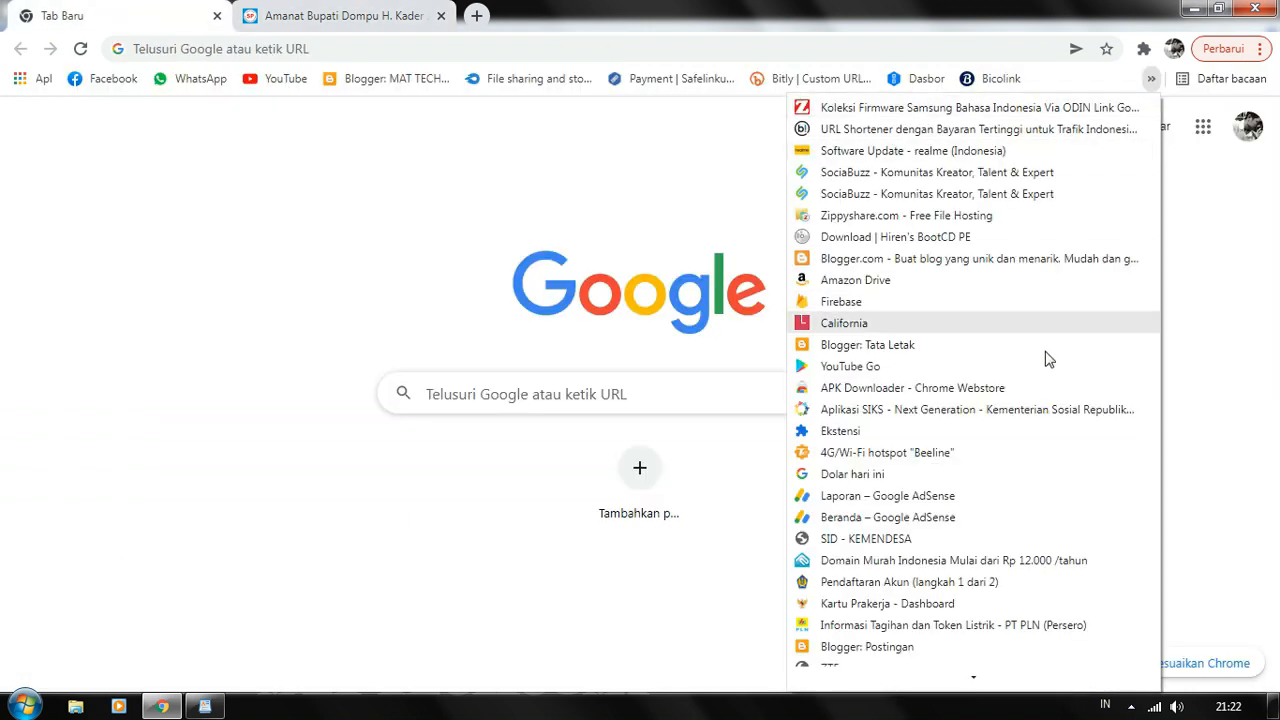
{"action": "left_click", "coordinate": [876, 646]}
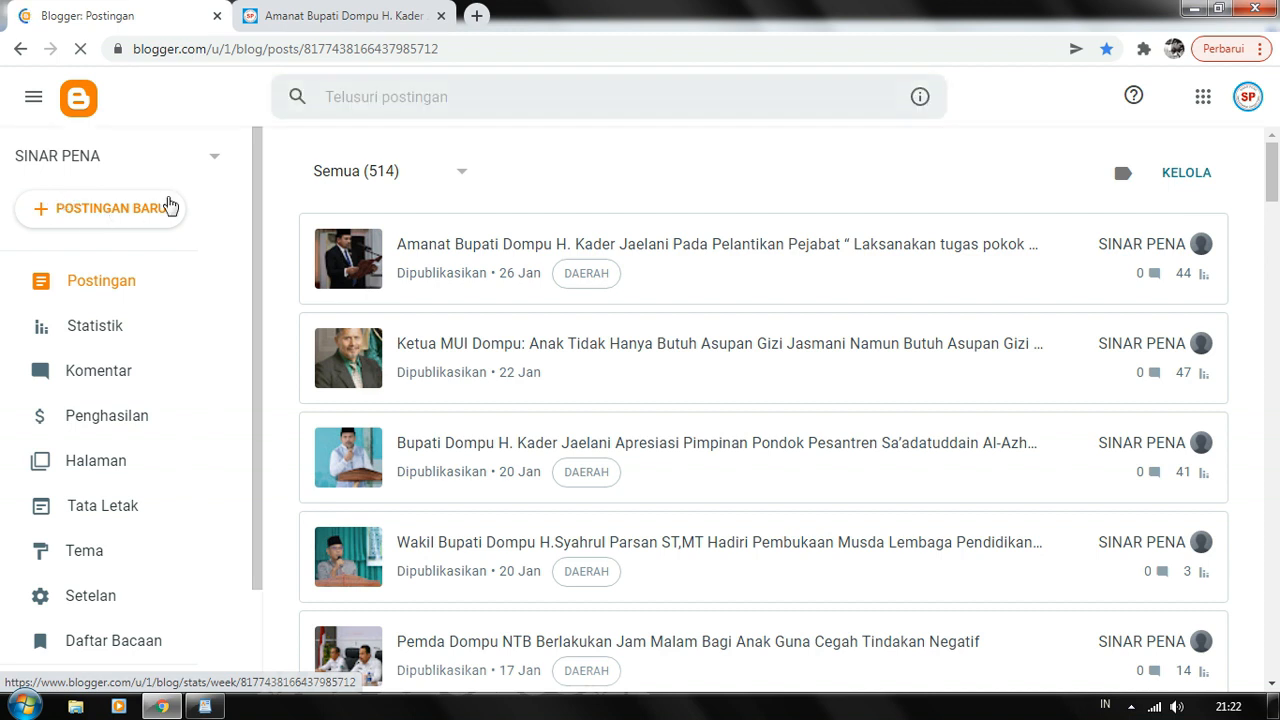
{"action": "left_click", "coordinate": [116, 214]}
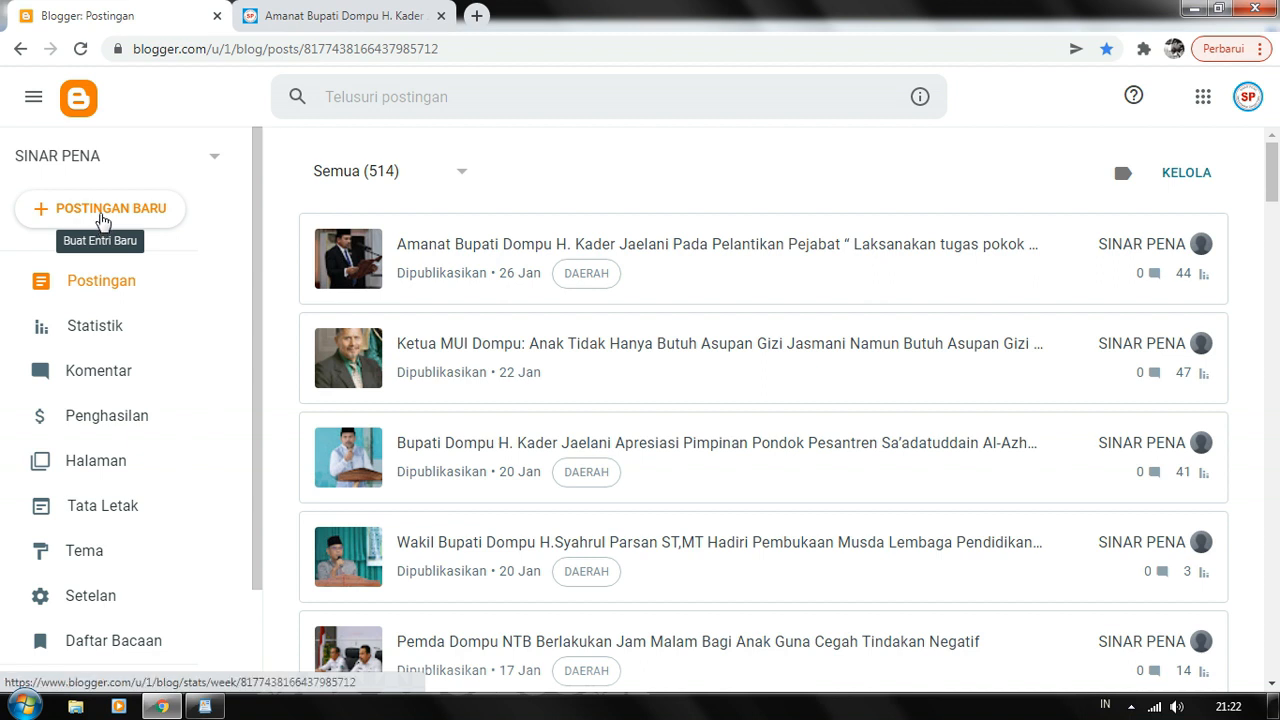
{"action": "key", "text": "ctrl+l"}
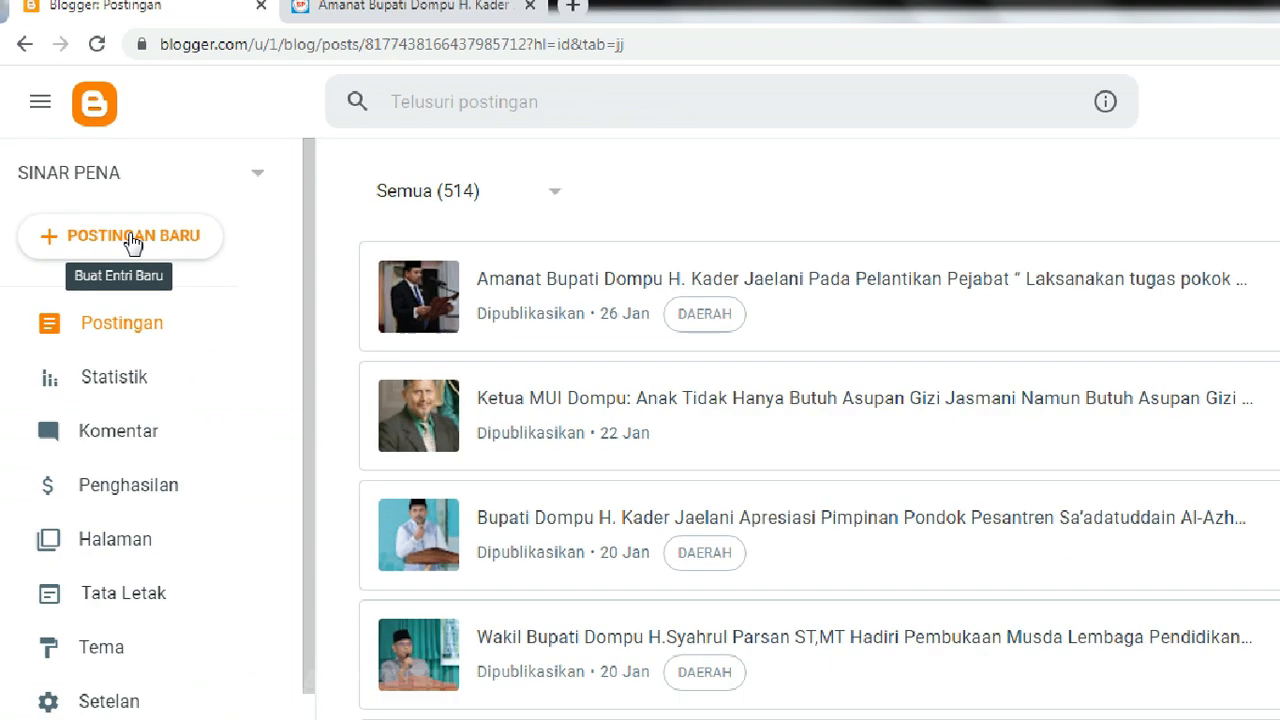
{"action": "left_click", "coordinate": [172, 358]}
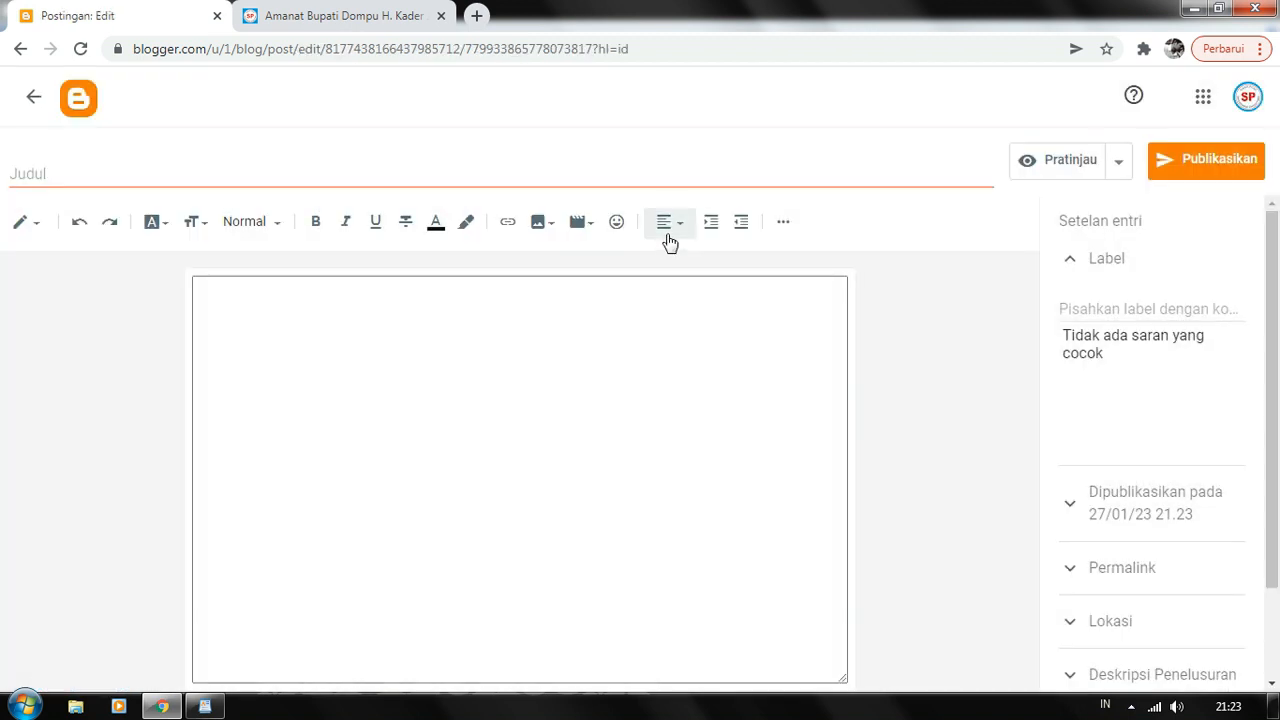
- Copy the headline "Bupati Dompu Hadiri Pelantikan Pengurus MUI Masa Bhakti 2022–2027" from the WordPad document and paste it as the post title
{"action": "left_click", "coordinate": [180, 174]}
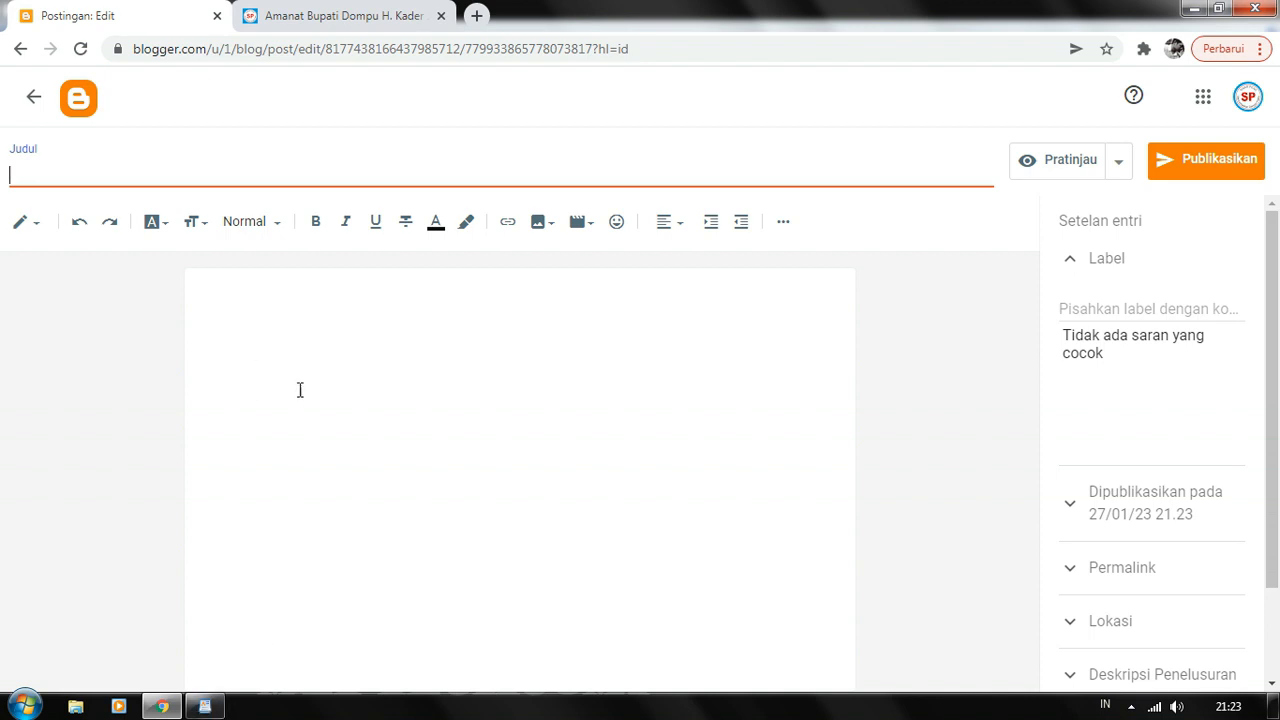
{"action": "left_click", "coordinate": [205, 707]}
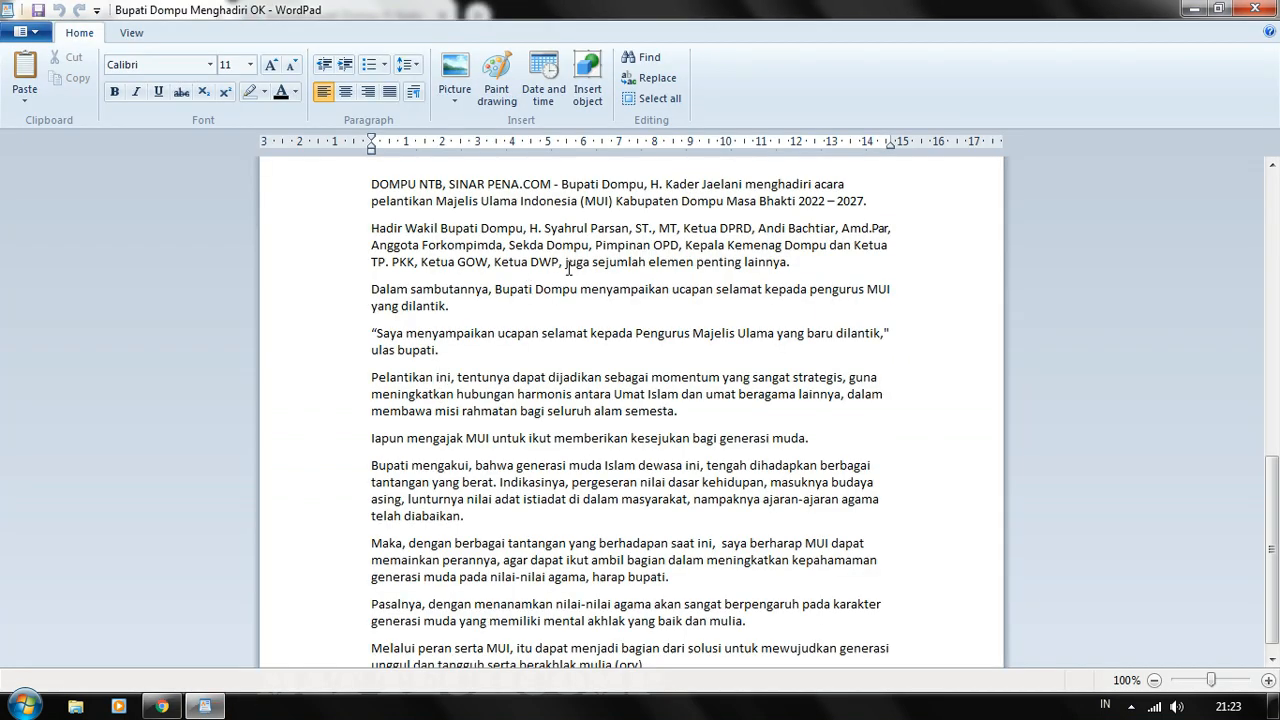
{"action": "left_click_drag", "start_coordinate": [1270, 503], "coordinate": [1279, 184]}
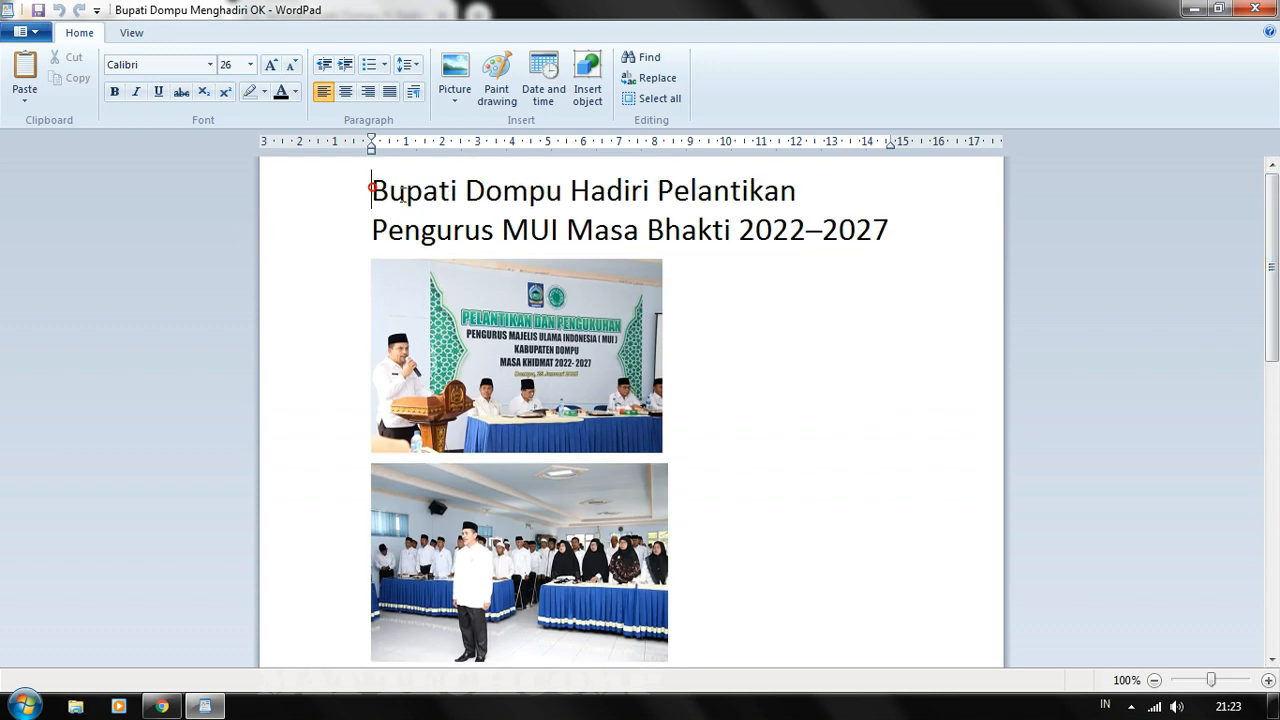
{"action": "left_click_drag", "start_coordinate": [372, 182], "coordinate": [860, 222]}
{"action": "right_click", "coordinate": [884, 224]}
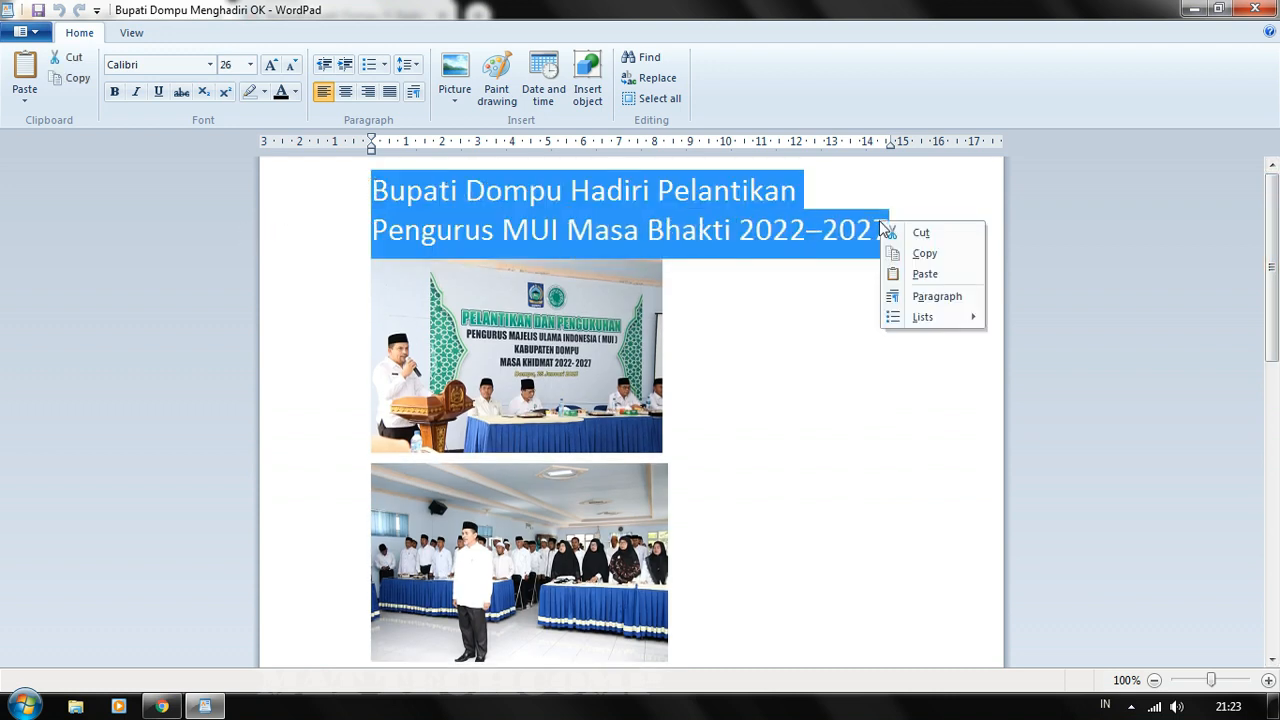
{"action": "left_click", "coordinate": [925, 254]}
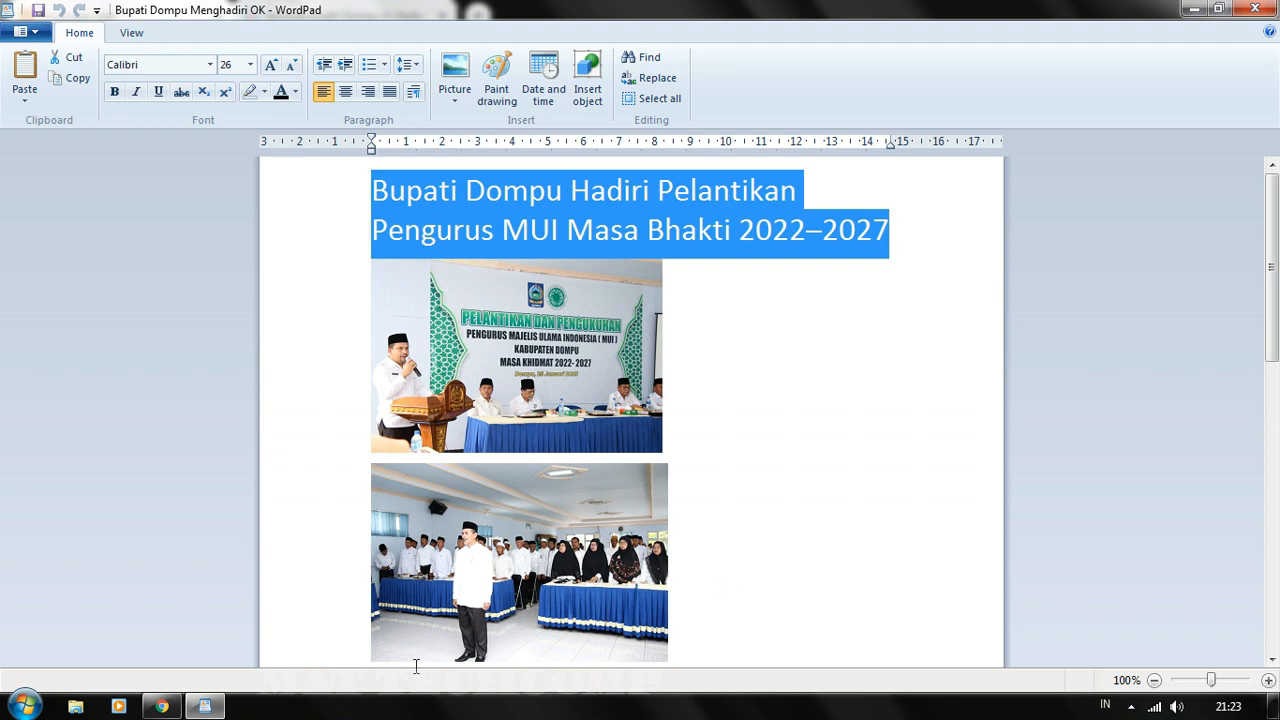
{"action": "left_click", "coordinate": [160, 707]}
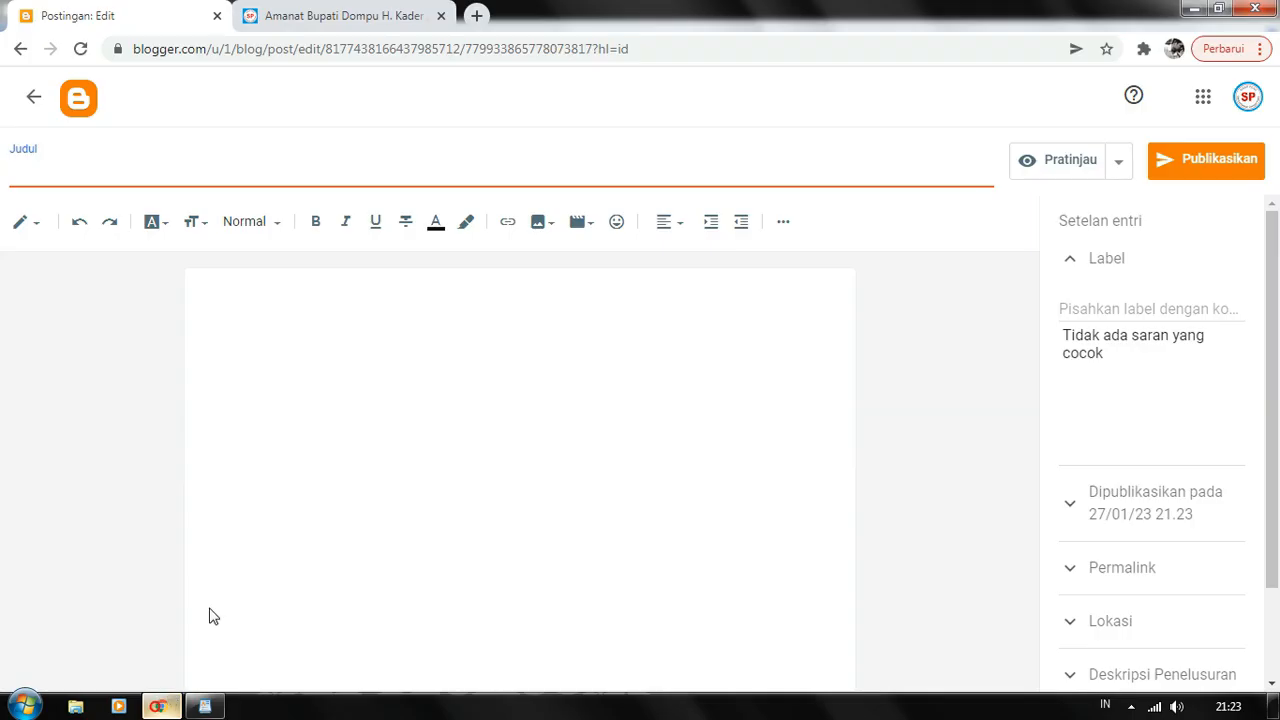
{"action": "right_click", "coordinate": [200, 176]}
{"action": "left_click", "coordinate": [252, 287]}
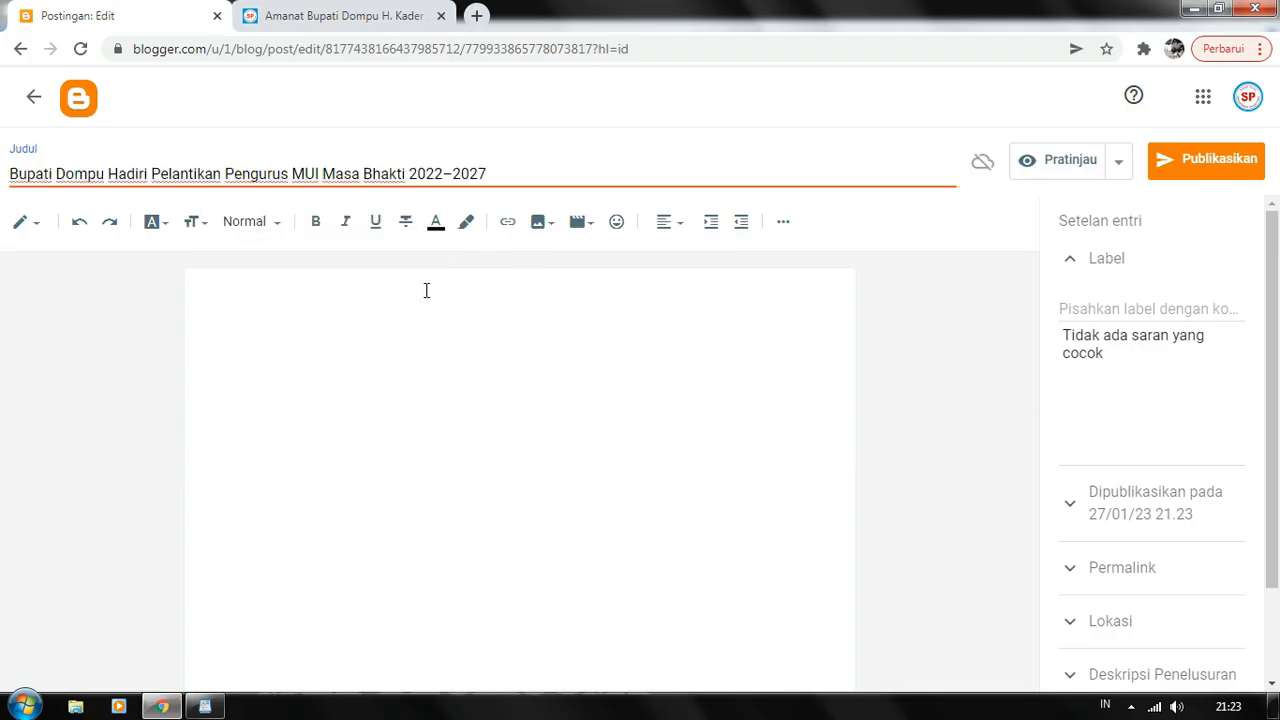
{"action": "left_click", "coordinate": [387, 332]}
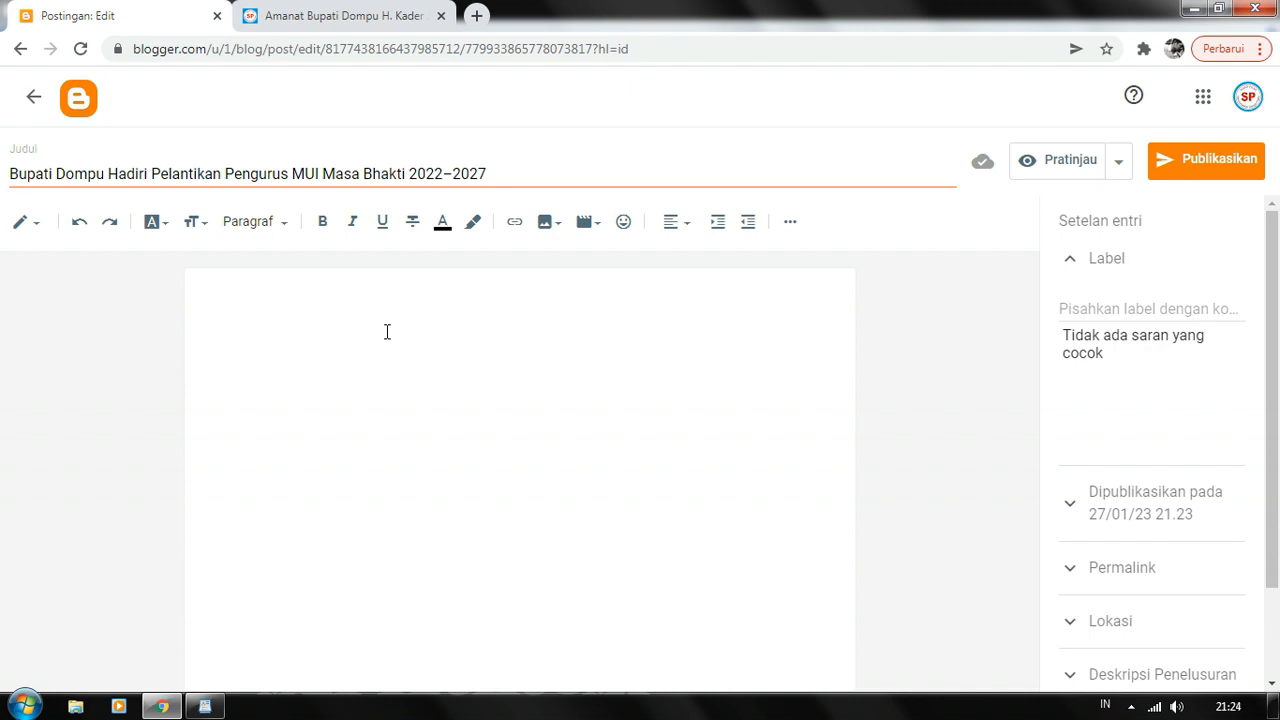
{"action": "left_click", "coordinate": [204, 339]}
{"action": "left_click_drag", "start_coordinate": [11, 172], "coordinate": [551, 170]}
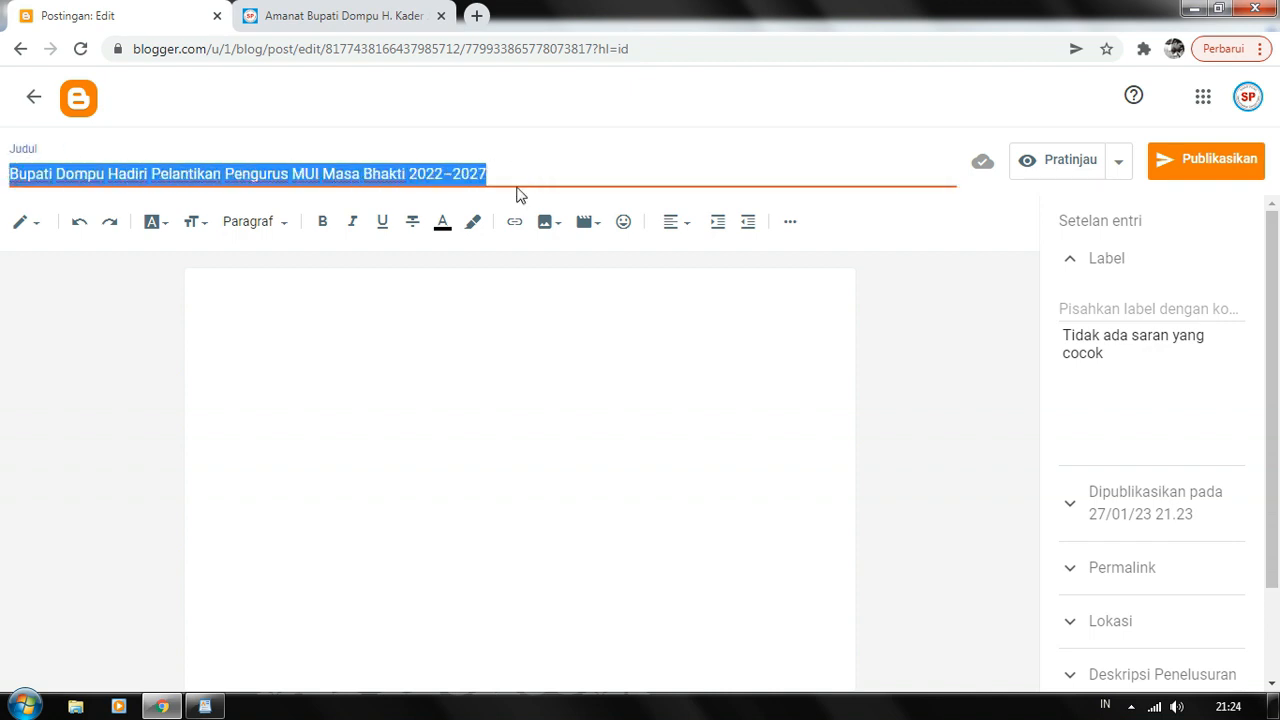
{"action": "left_click", "coordinate": [515, 183]}
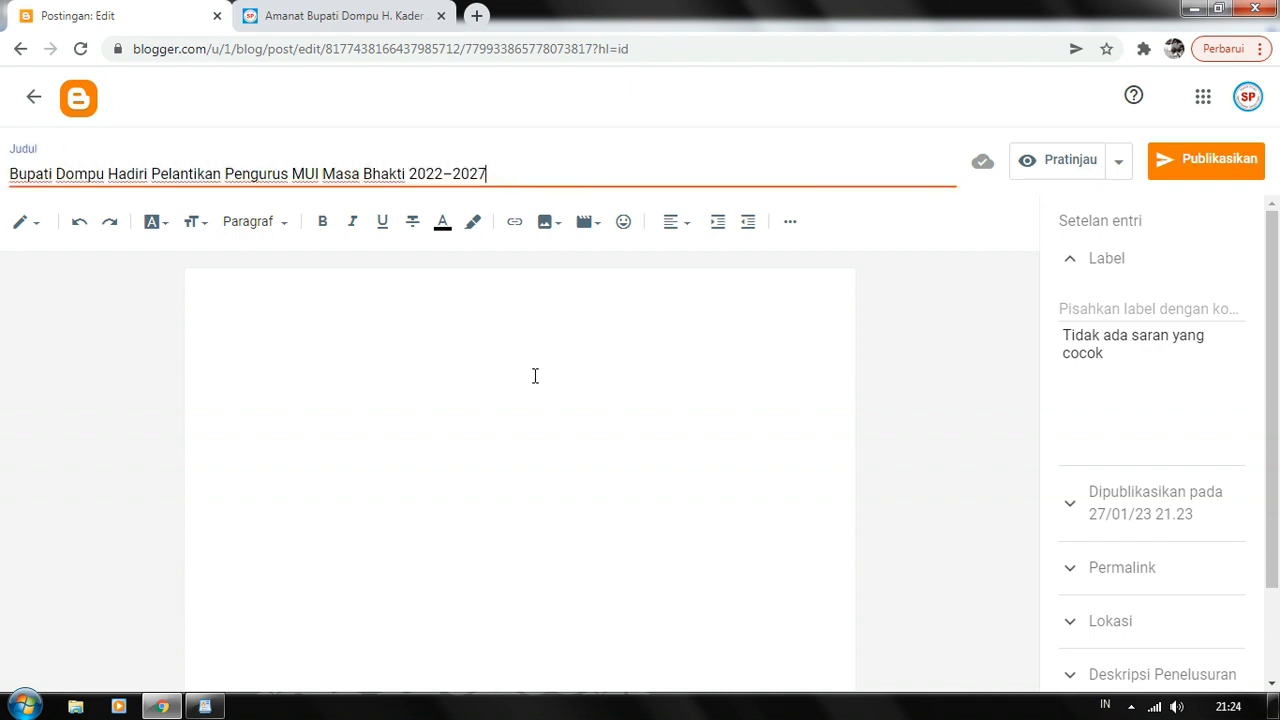
- Assign the existing DAERAH label to the post and paste the copied headline as its search description
{"action": "left_click", "coordinate": [1126, 307]}
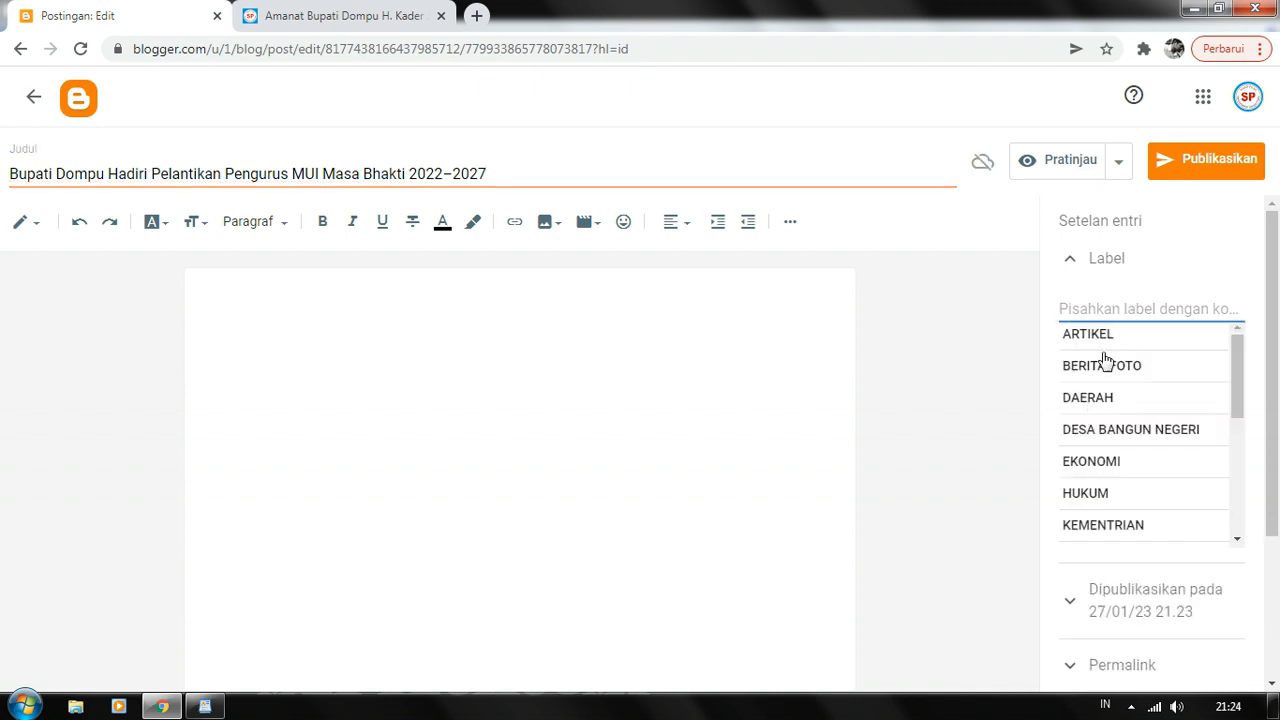
{"action": "left_click", "coordinate": [1088, 400]}
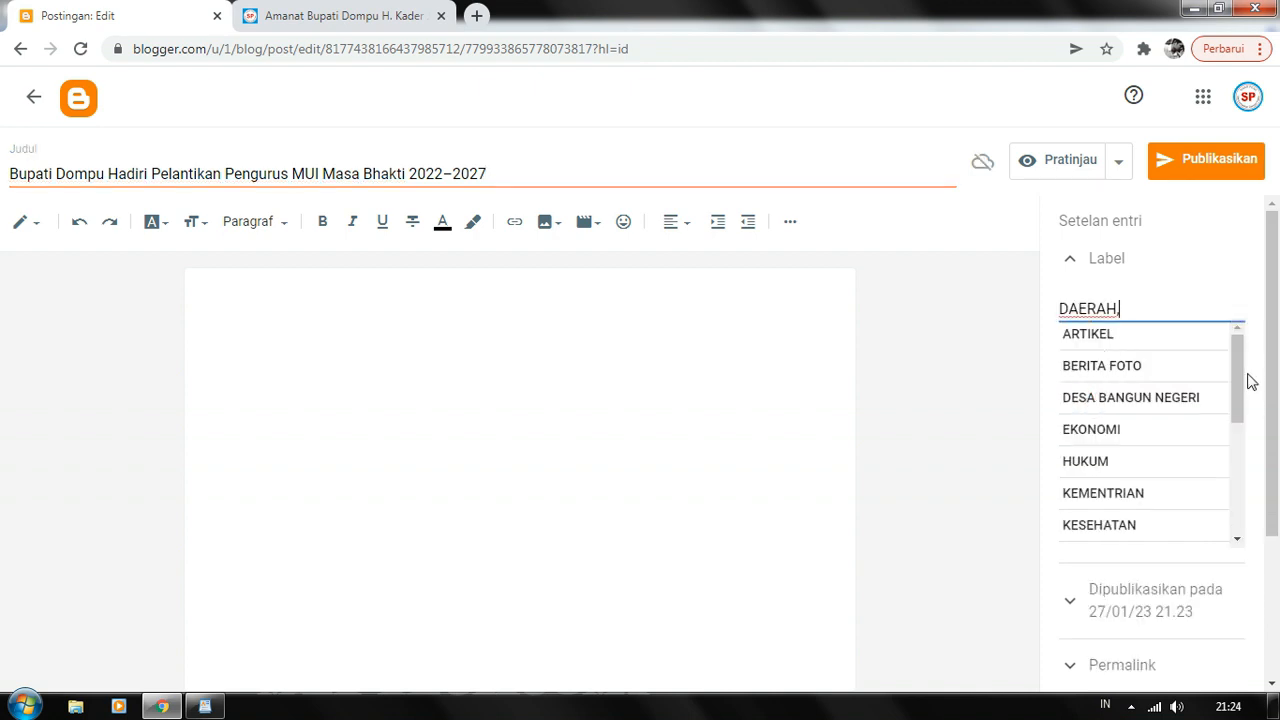
{"action": "left_click_drag", "start_coordinate": [1277, 345], "coordinate": [1276, 494]}
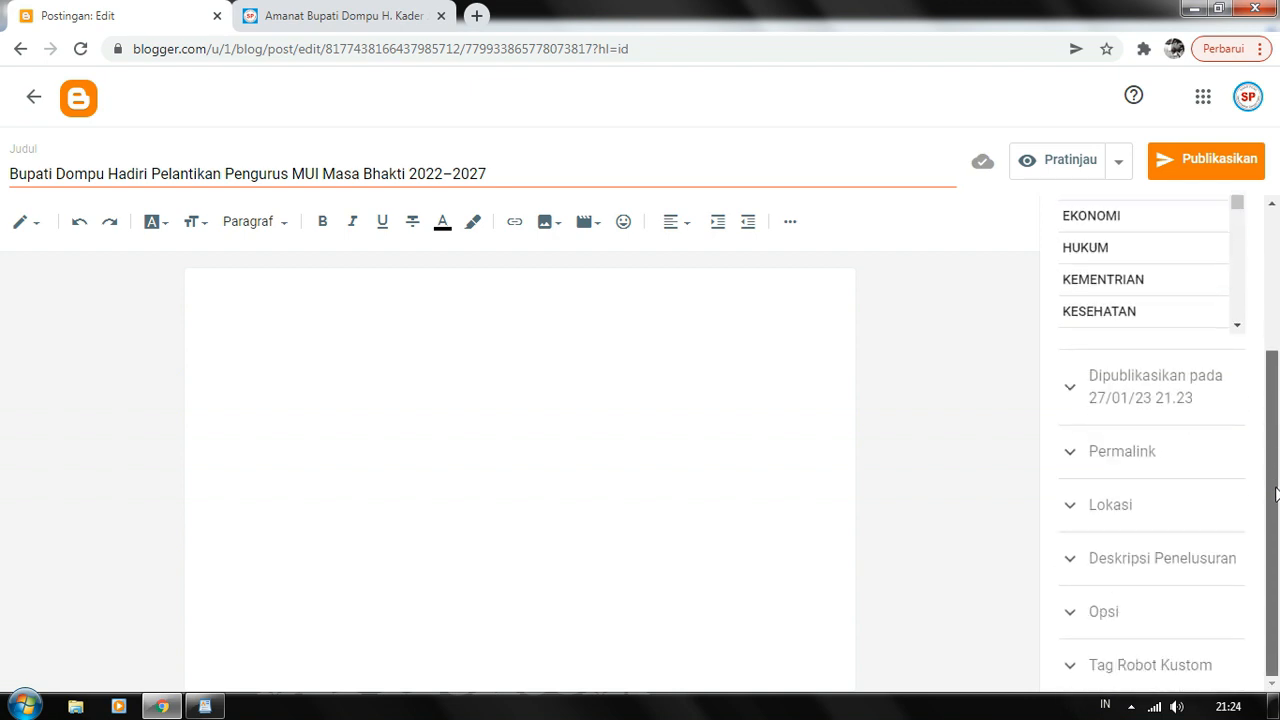
{"action": "left_click", "coordinate": [1155, 560]}
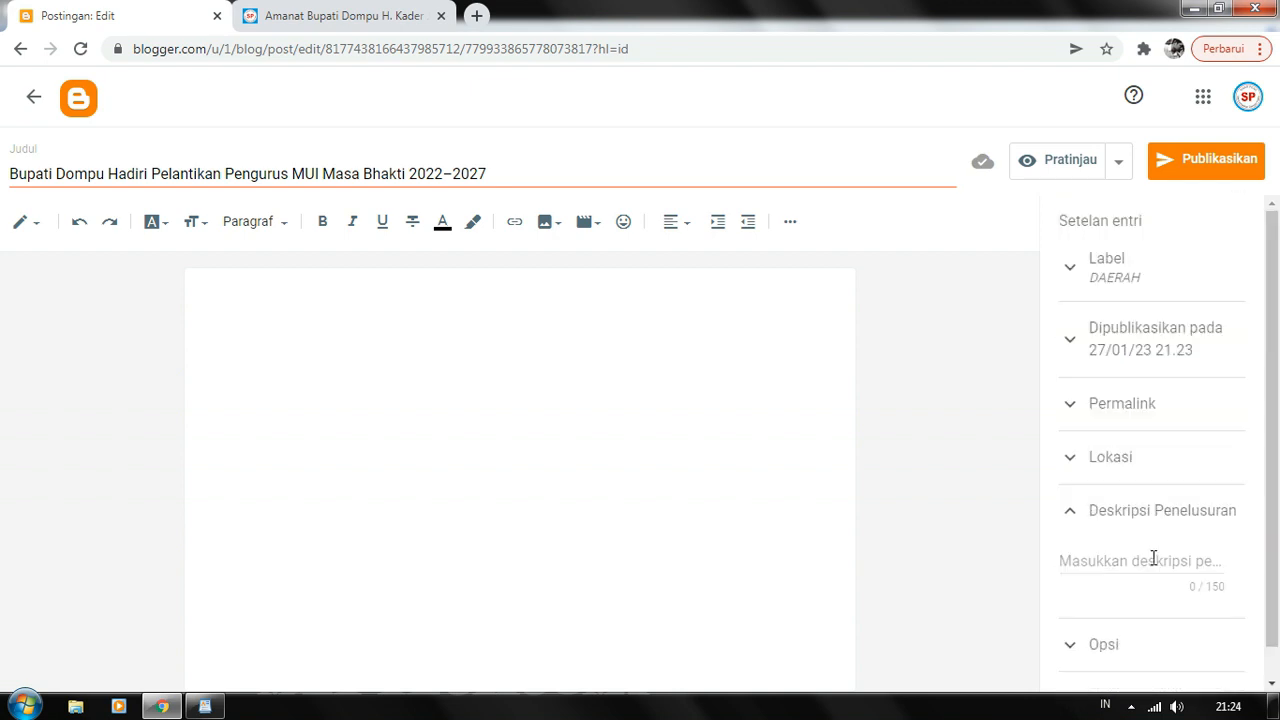
{"action": "left_click", "coordinate": [1153, 560]}
{"action": "right_click", "coordinate": [1153, 560]}
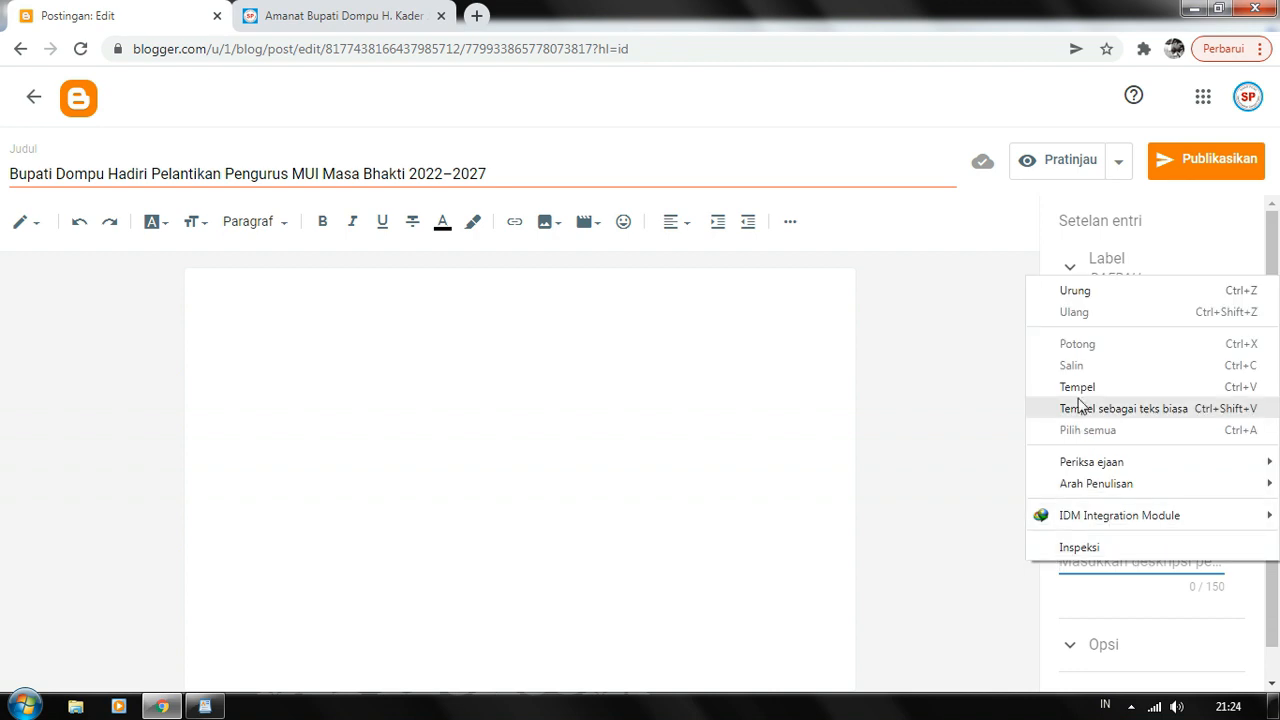
{"action": "left_click", "coordinate": [1079, 404]}
- Set the text style of the empty post body to Normal
{"action": "left_click", "coordinate": [471, 376]}
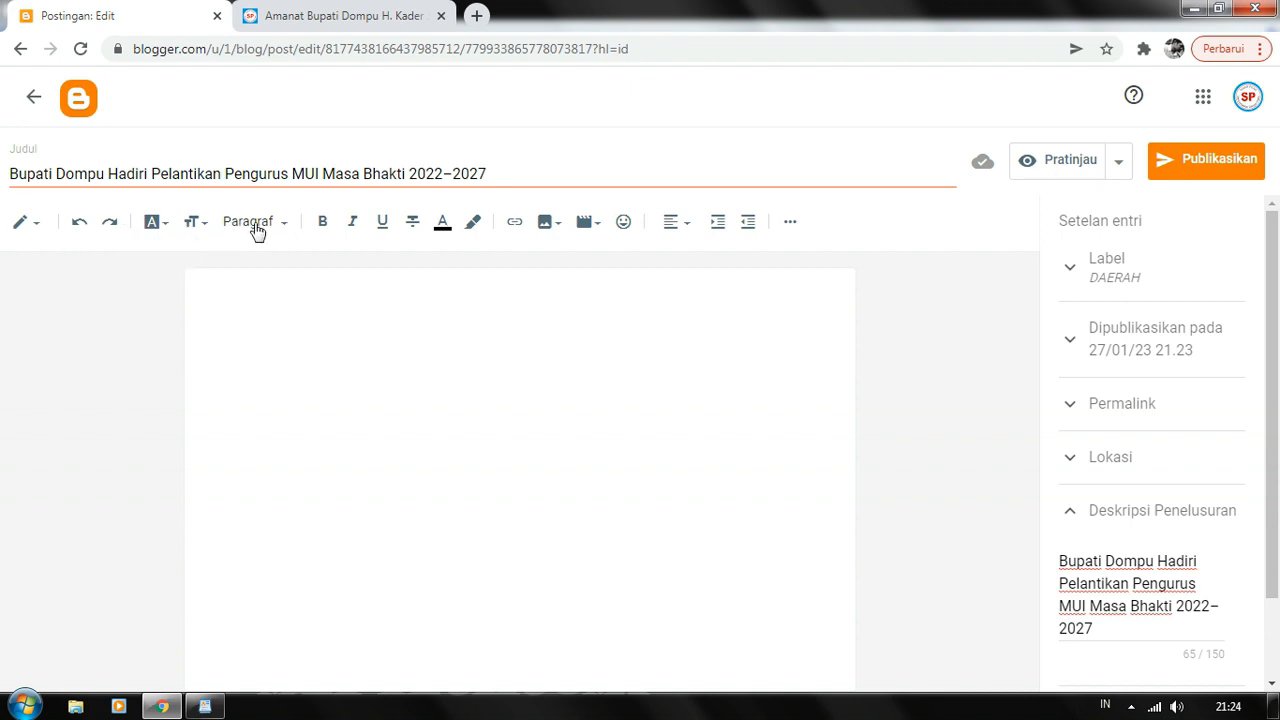
{"action": "key", "text": "ctrl+l"}
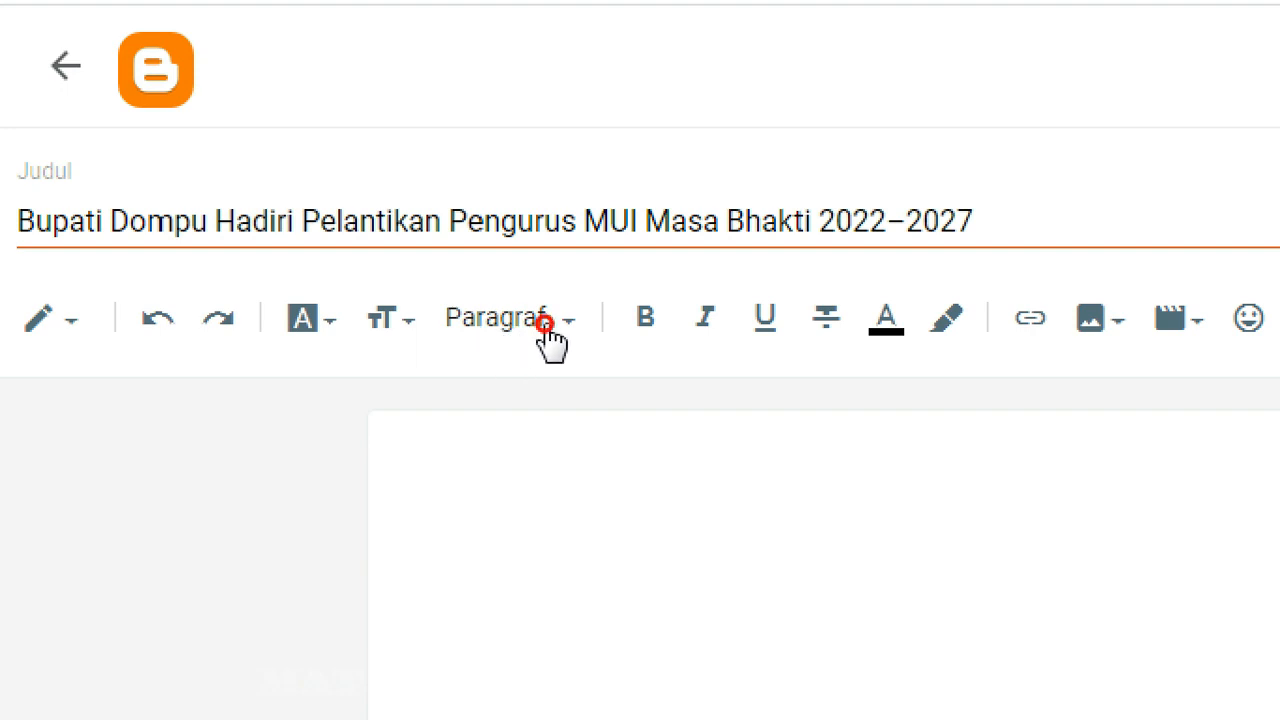
{"action": "left_click", "coordinate": [542, 336]}
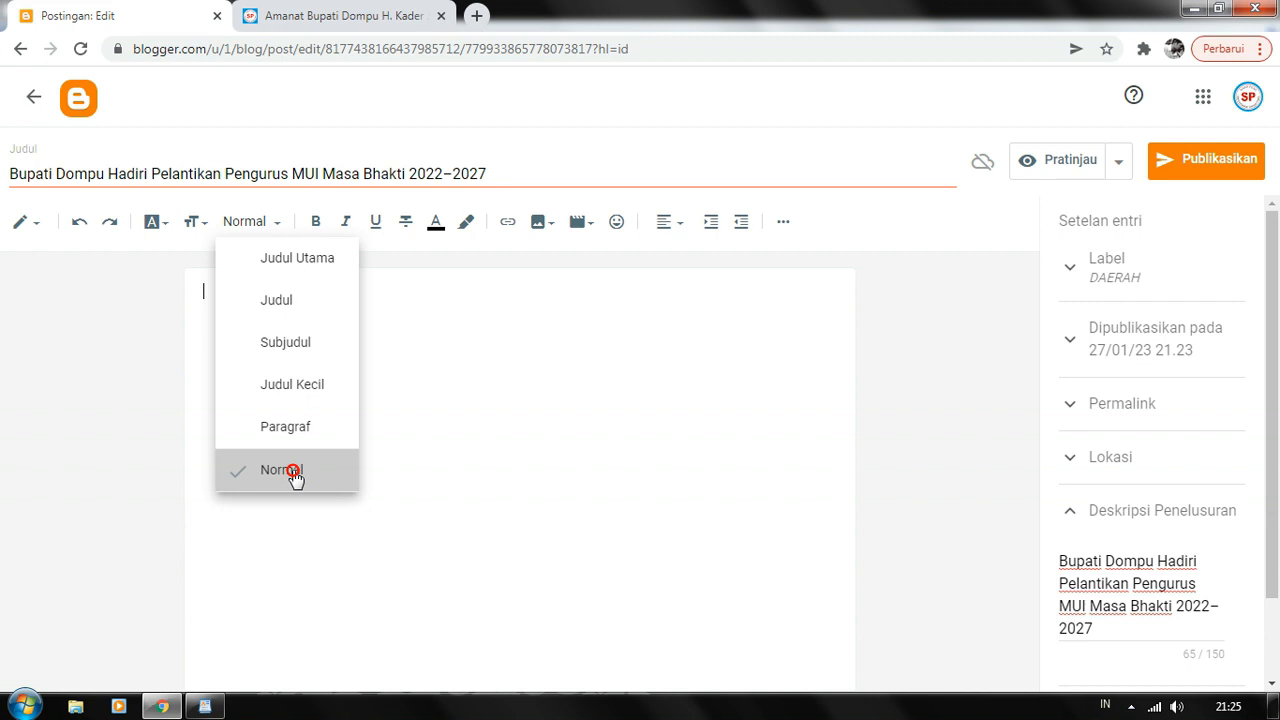
{"action": "left_click", "coordinate": [590, 376]}
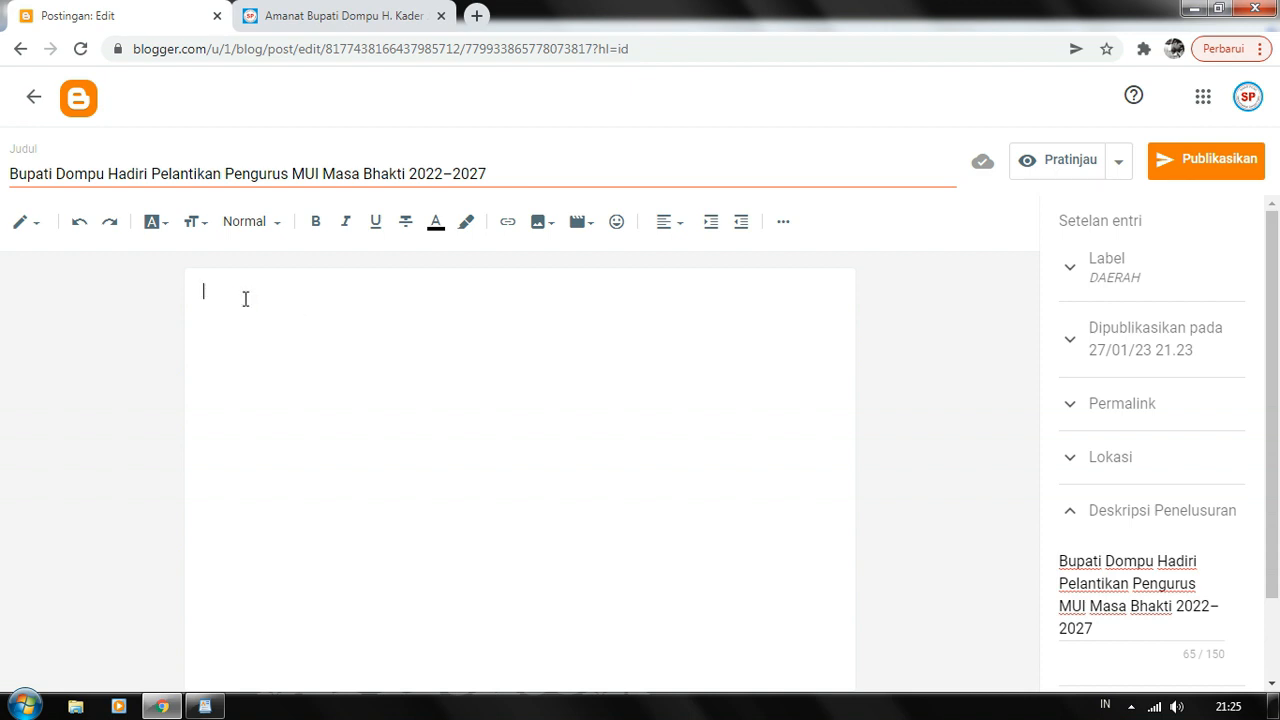
- Enter placeholder text in the left-aligned post body and erase it again
{"action": "type", "text": "fskhfosf"}
{"action": "key", "text": "BackSpace"}
{"action": "key", "text": "BackSpace"}
- Center-align the post body with the Rata tengah option
{"action": "left_click", "coordinate": [667, 229]}
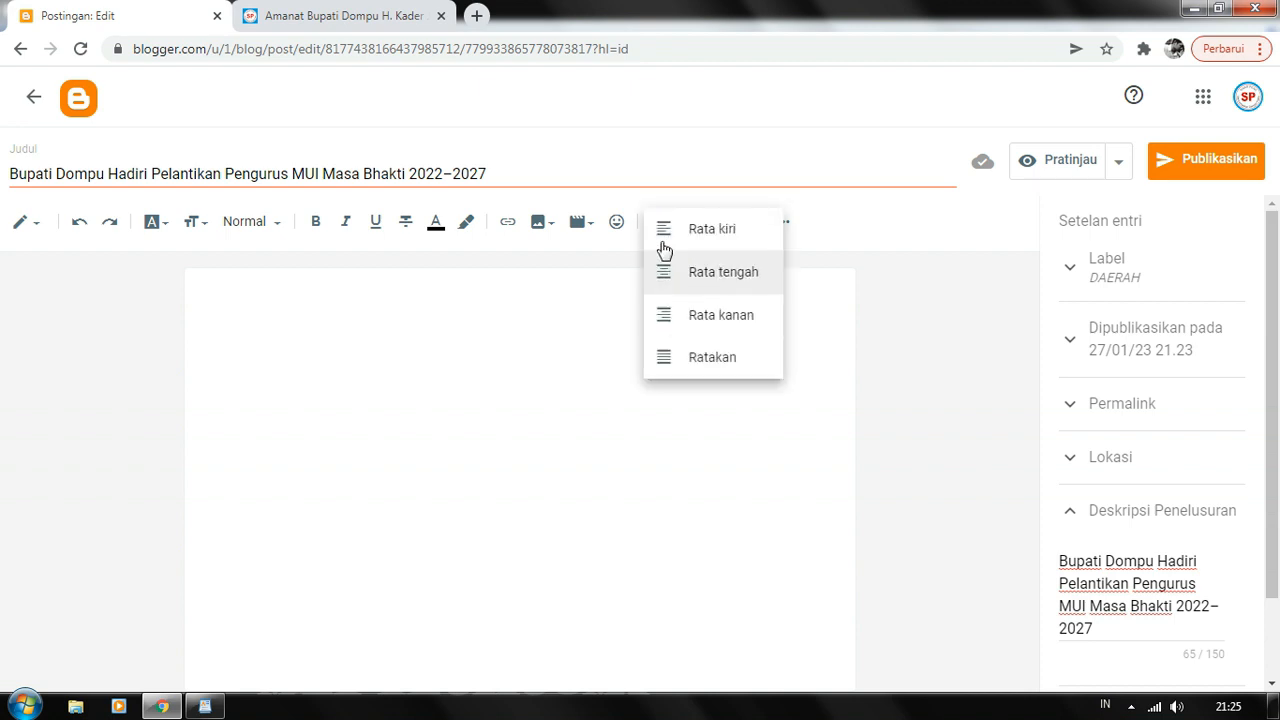
{"action": "left_click", "coordinate": [708, 285]}
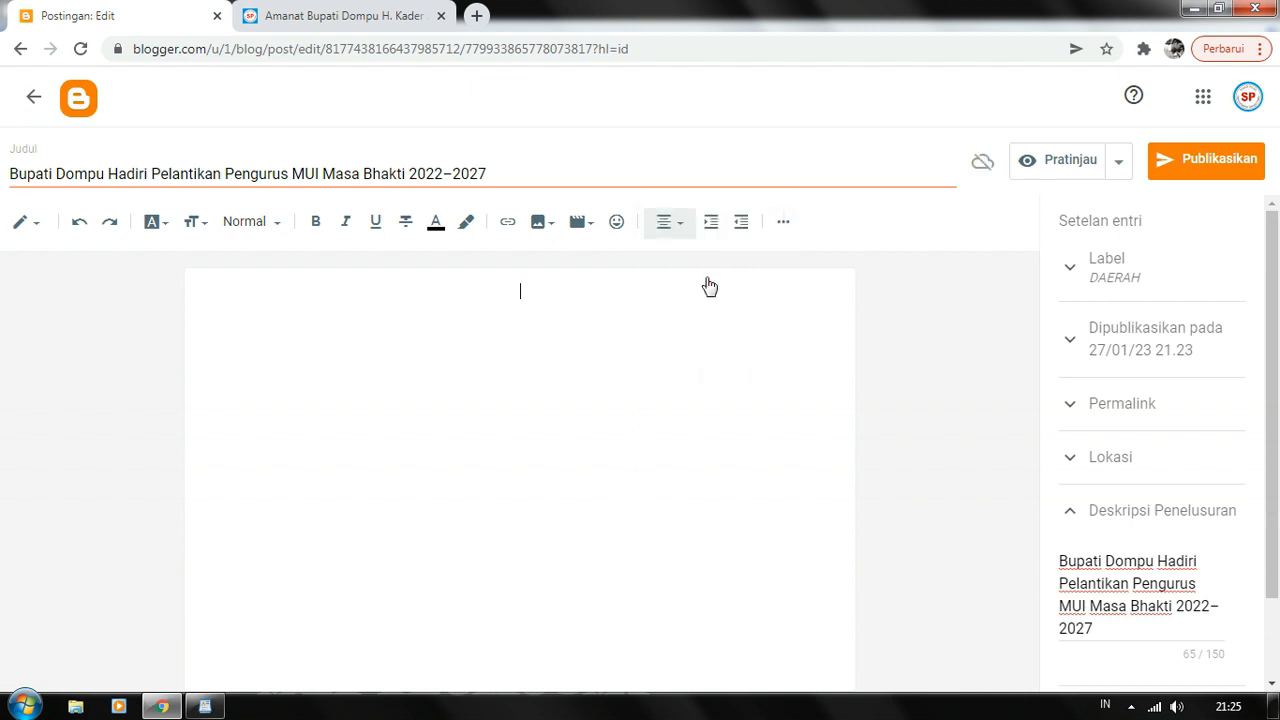
- Enter placeholder text in the center-aligned post body and erase it again
{"action": "type", "text": "fs"}
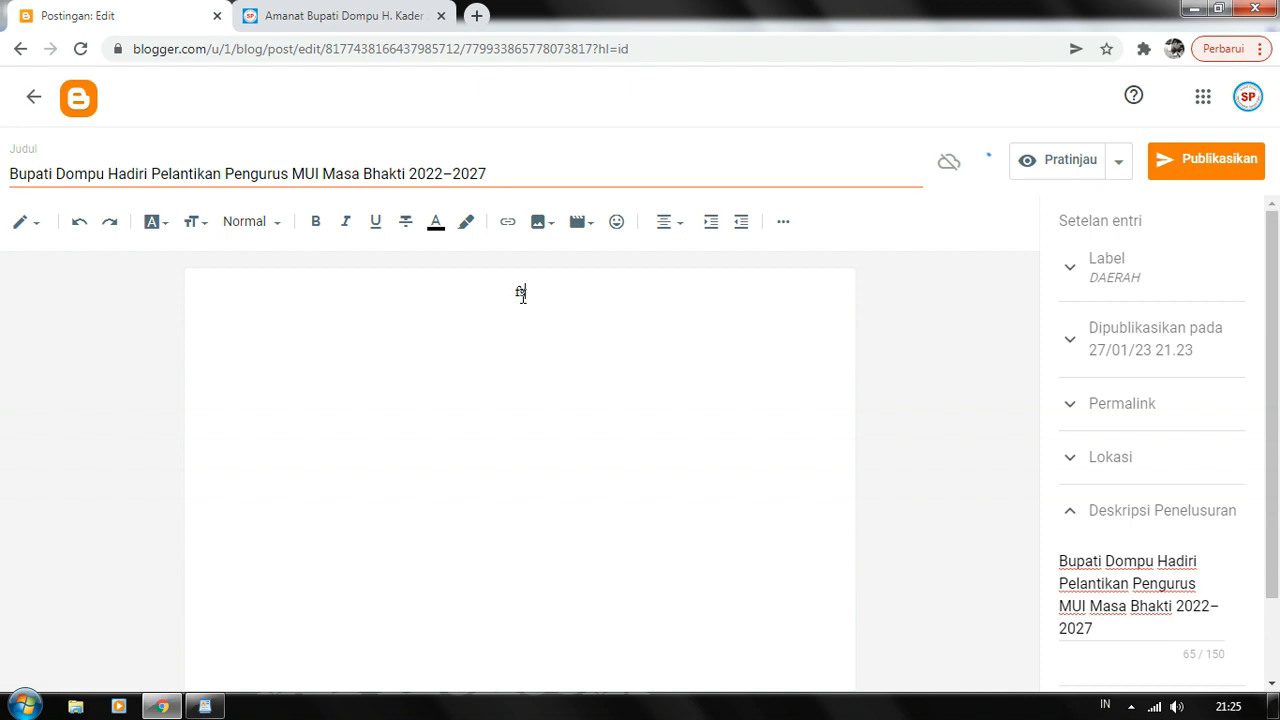
{"action": "type", "text": "sfgsgsgsgsgsbgsgsgsgsbg"}
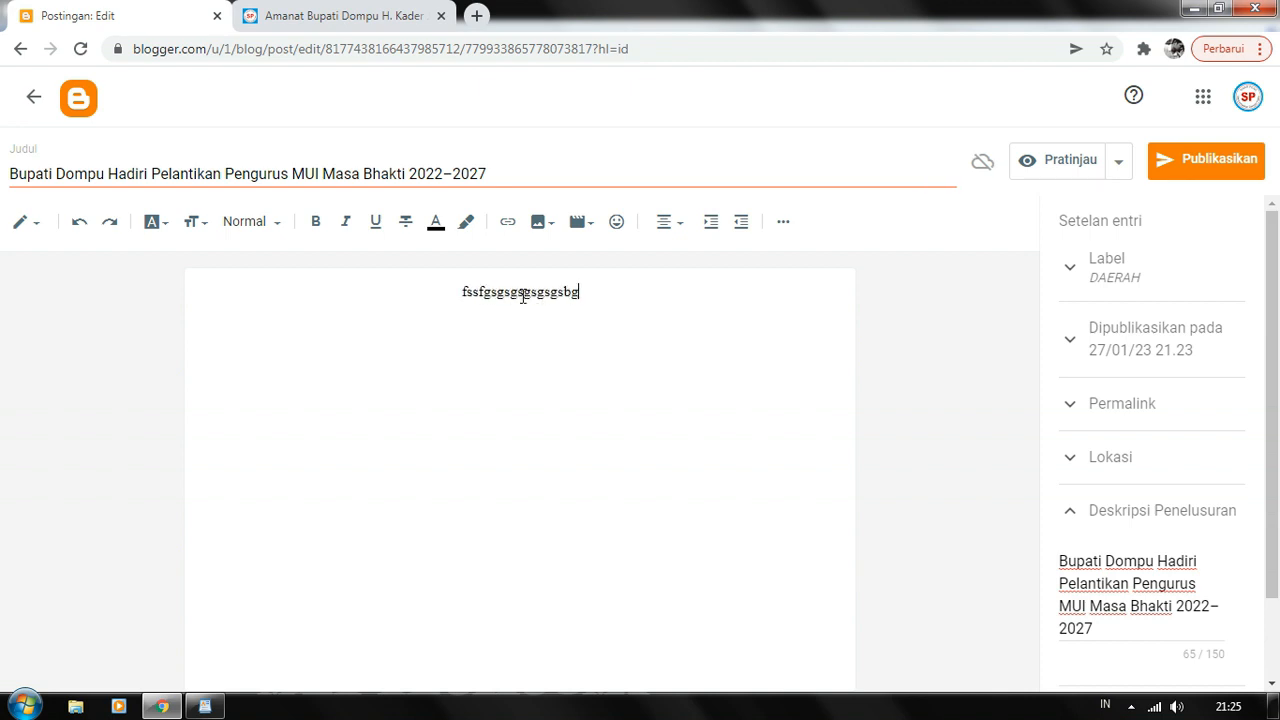
{"action": "key", "text": "BackSpace"}
{"action": "key", "text": "BackSpace"}
{"action": "key", "text": "BackSpace"}
{"action": "key", "text": "BackSpace"}
{"action": "key", "text": "BackSpace"}
{"action": "key", "text": "BackSpace"}
{"action": "key", "text": "BackSpace"}
{"action": "key", "text": "BackSpace"}
{"action": "key", "text": "BackSpace"}
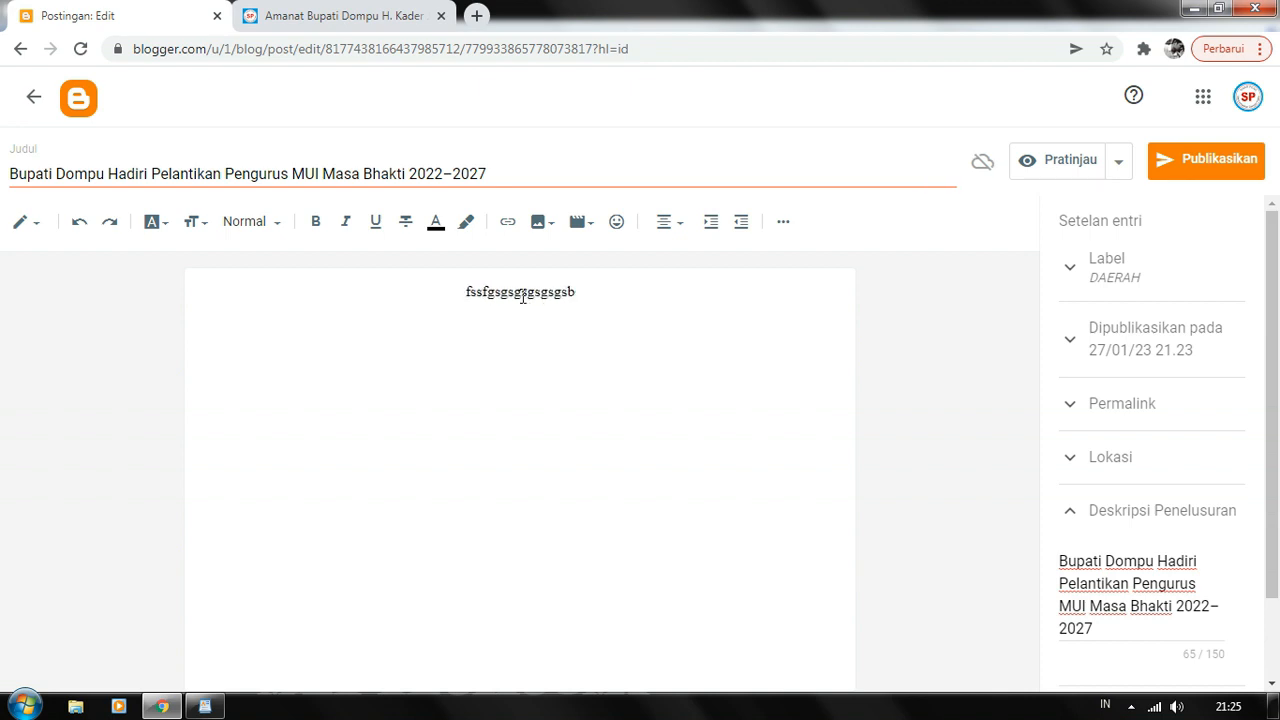
{"action": "key", "text": "BackSpace"}
{"action": "key", "text": "BackSpace"}
{"action": "key", "text": "BackSpace"}
{"action": "key", "text": "BackSpace"}
{"action": "key", "text": "BackSpace"}
{"action": "key", "text": "BackSpace"}
- Upload photo 1 from the computer's EDIT folder and insert it into the centered post body
{"action": "left_click", "coordinate": [538, 228]}
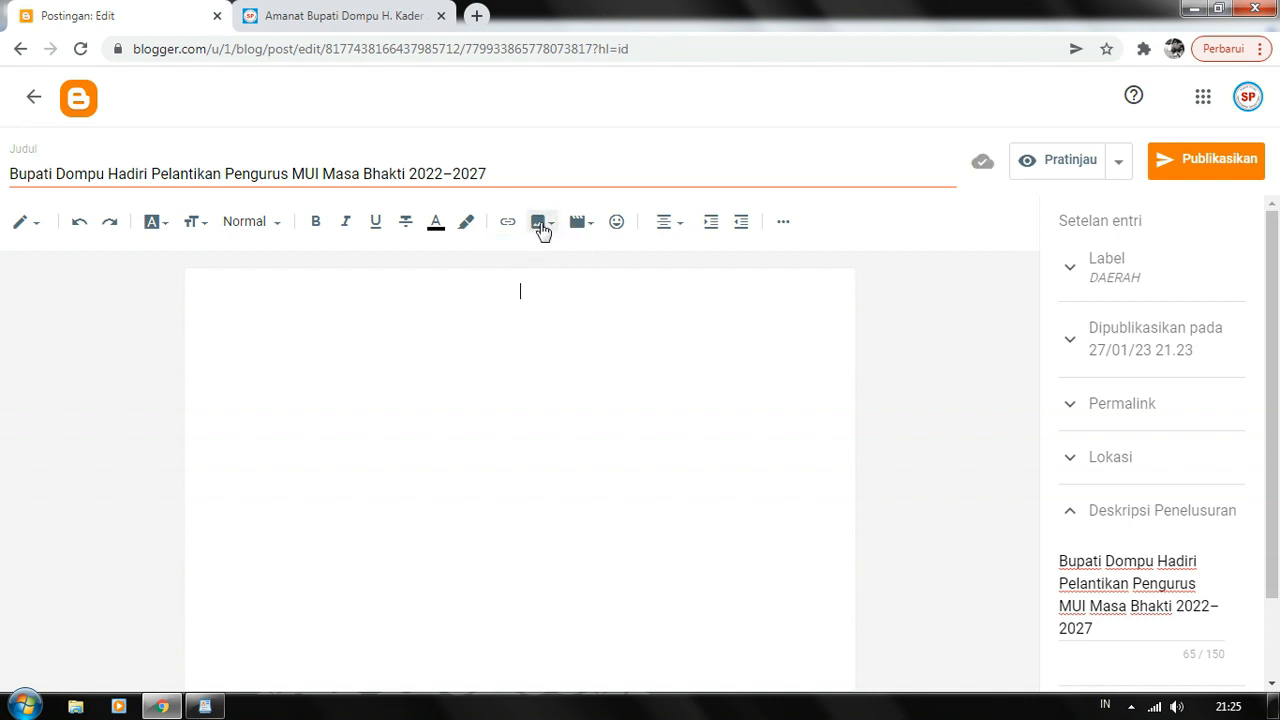
{"action": "left_click", "coordinate": [541, 228]}
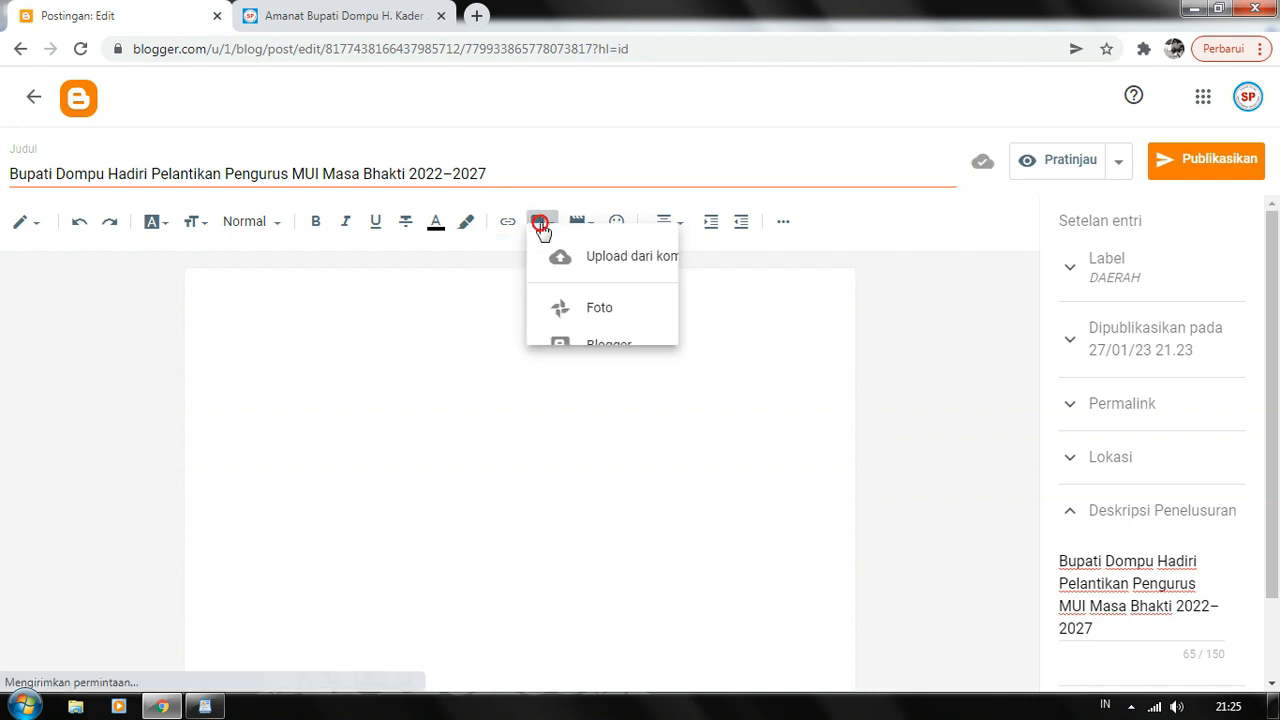
{"action": "left_click", "coordinate": [655, 282]}
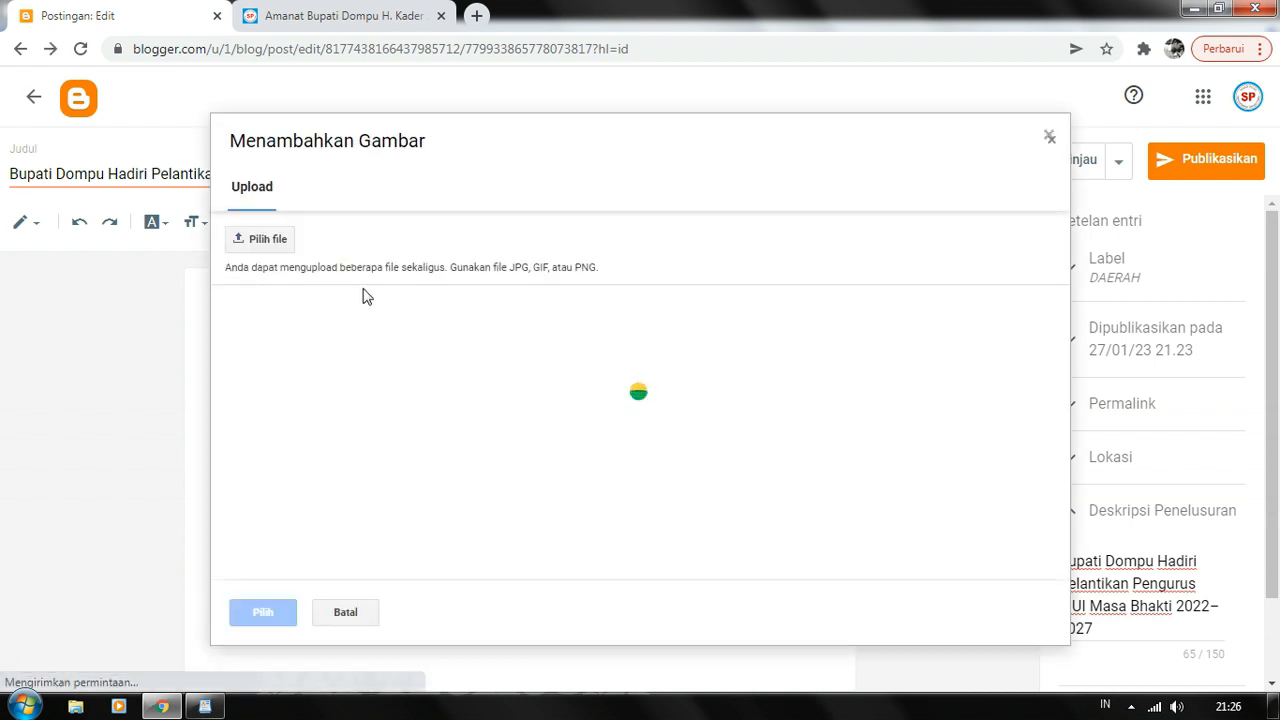
{"action": "left_click", "coordinate": [277, 245]}
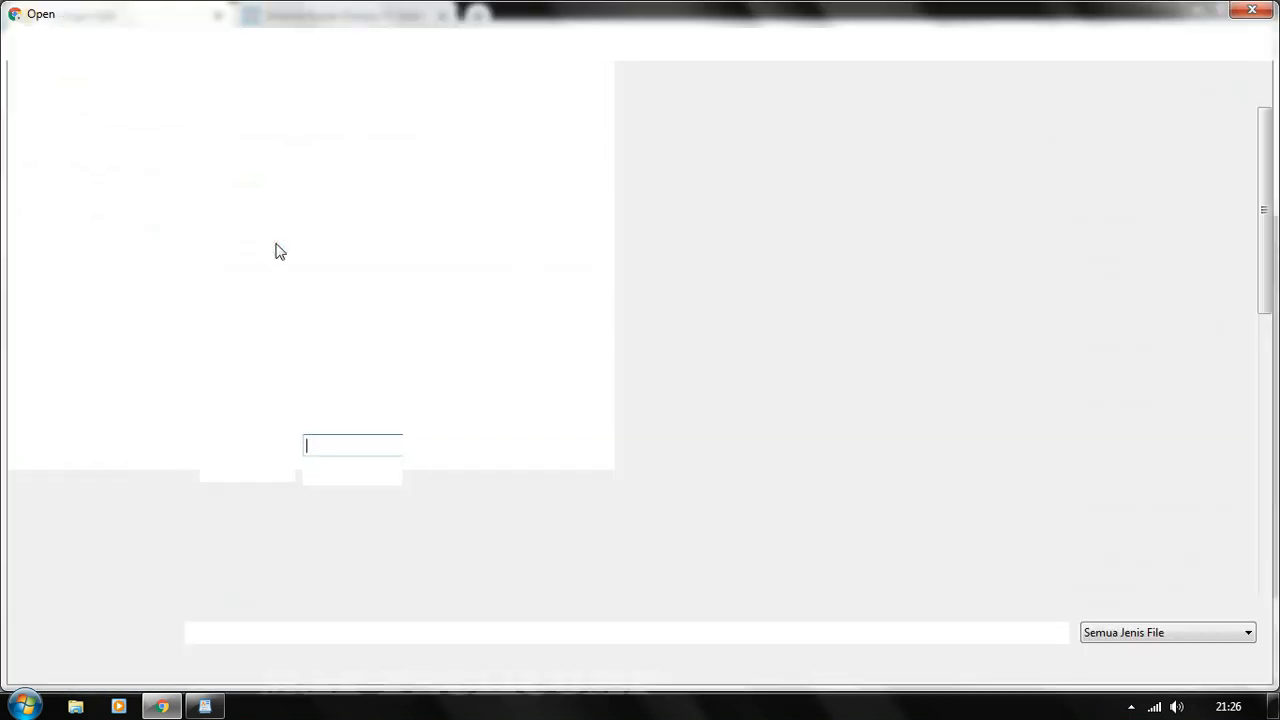
{"action": "double_click", "coordinate": [535, 176]}
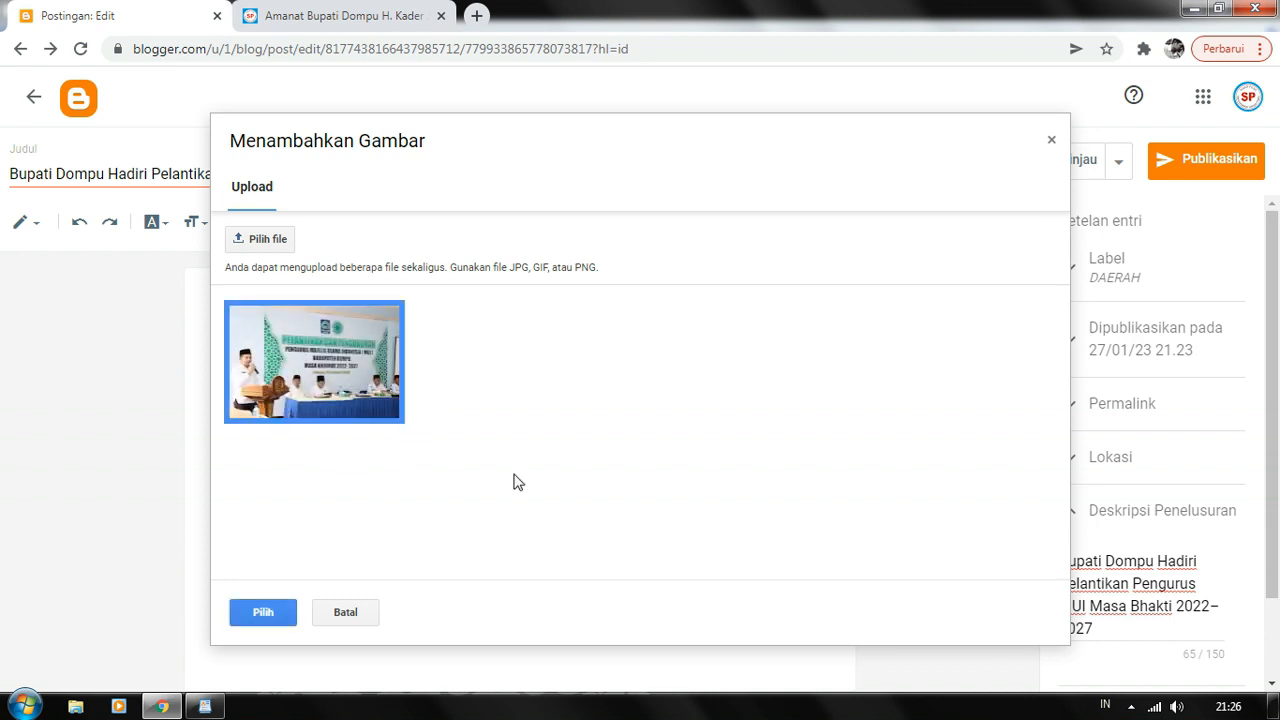
{"action": "left_click", "coordinate": [263, 613]}
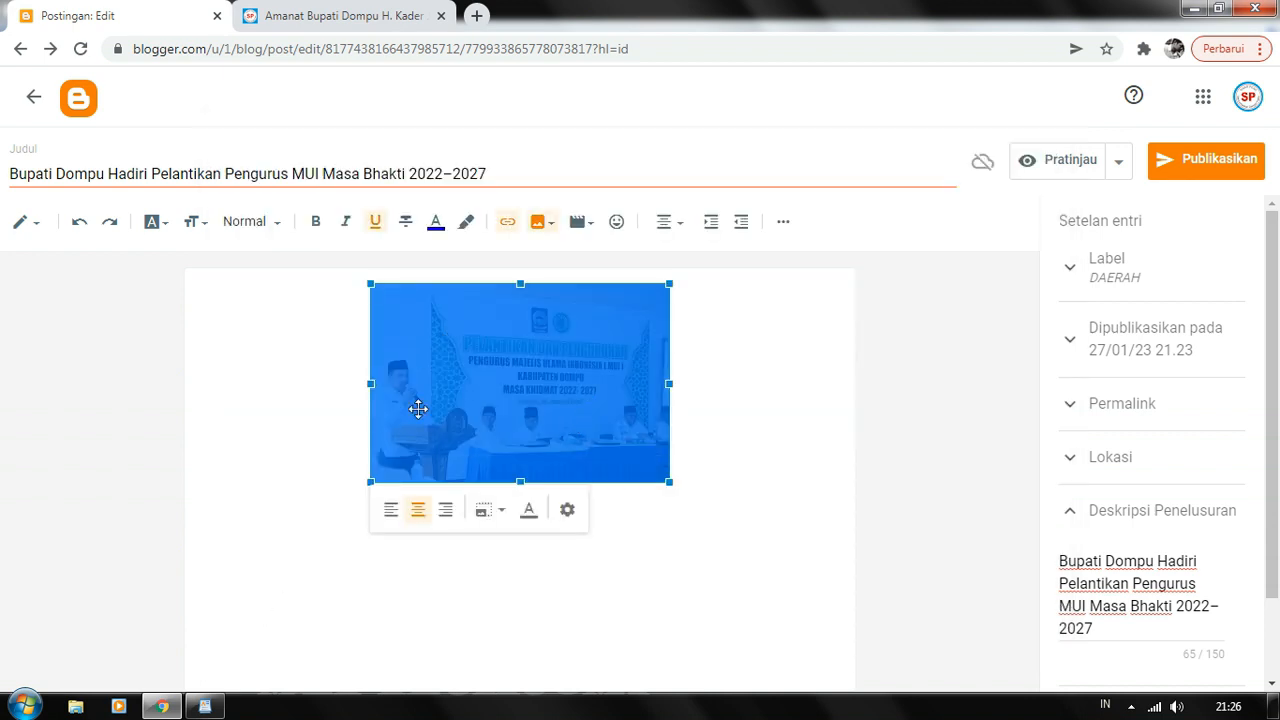
{"action": "left_click", "coordinate": [683, 408]}
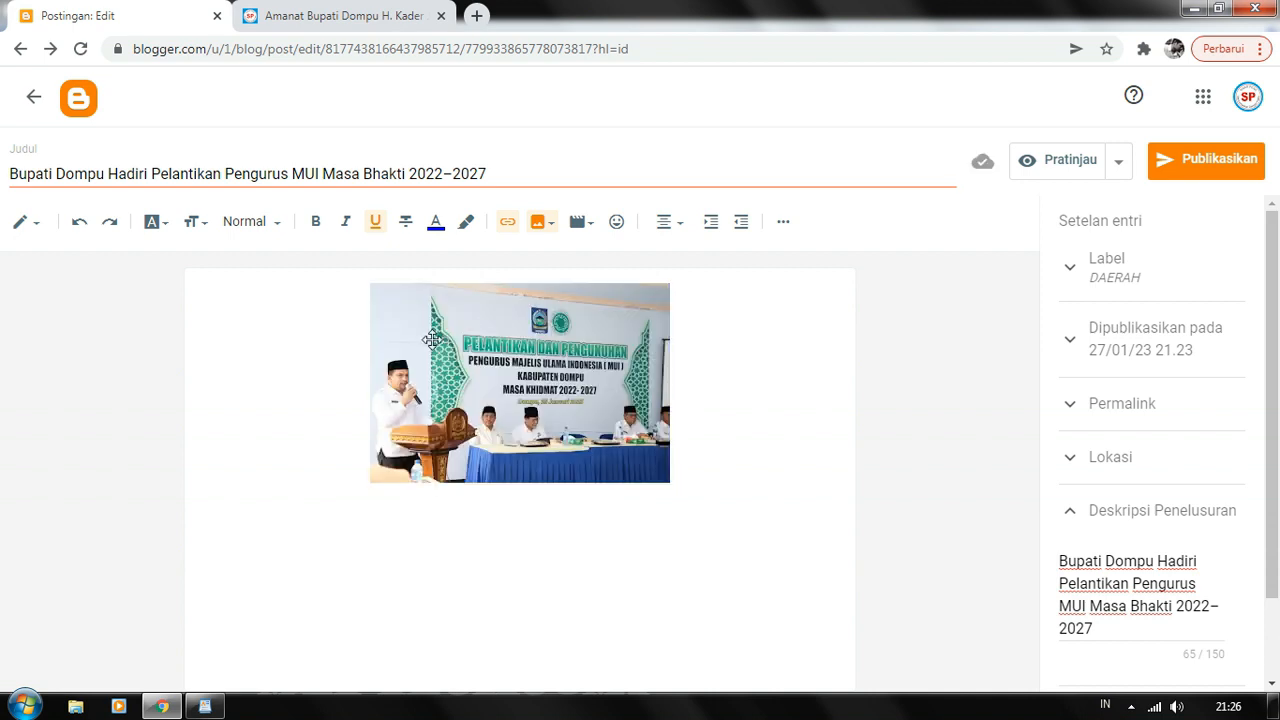
{"action": "left_click", "coordinate": [508, 383]}
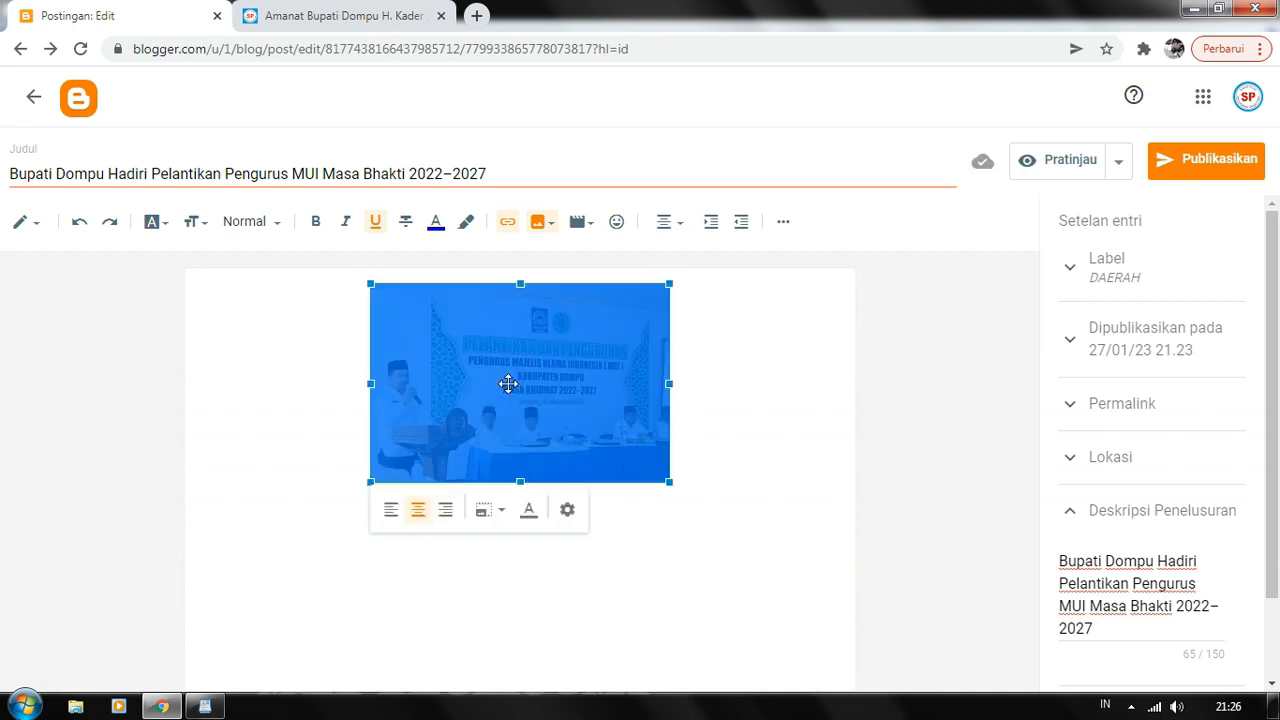
{"action": "left_click", "coordinate": [686, 422]}
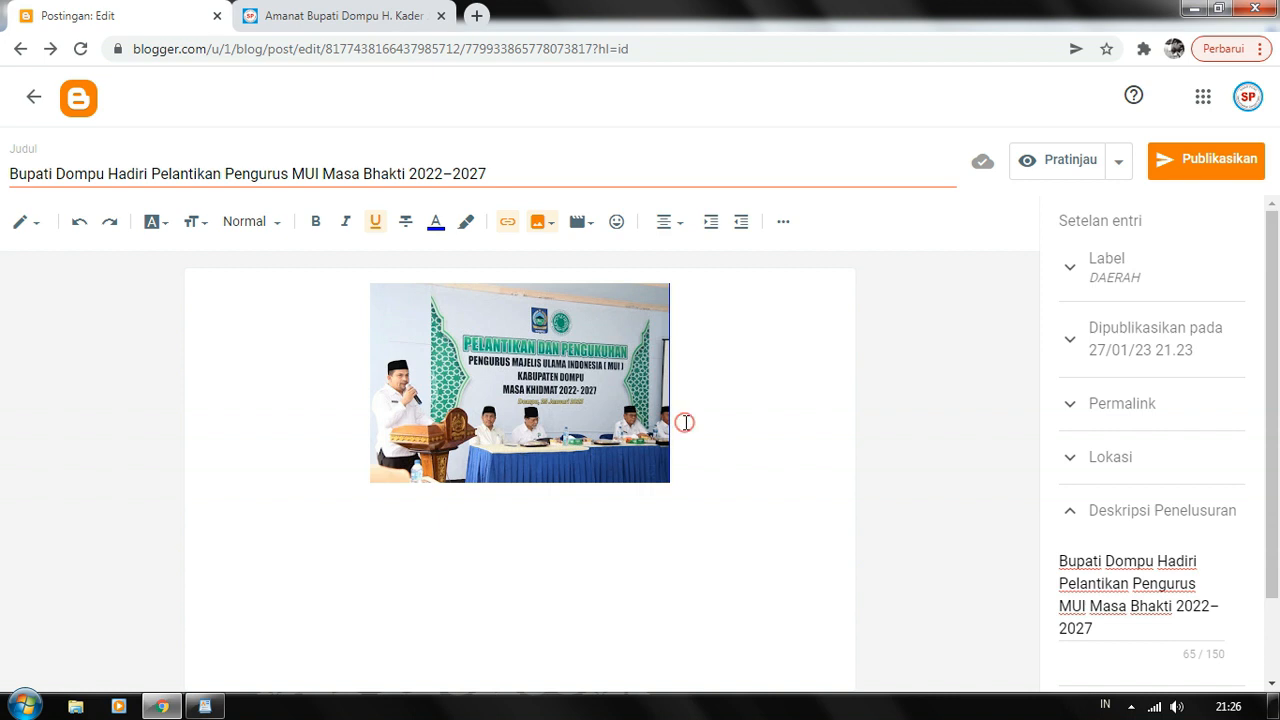
{"action": "left_click", "coordinate": [506, 391]}
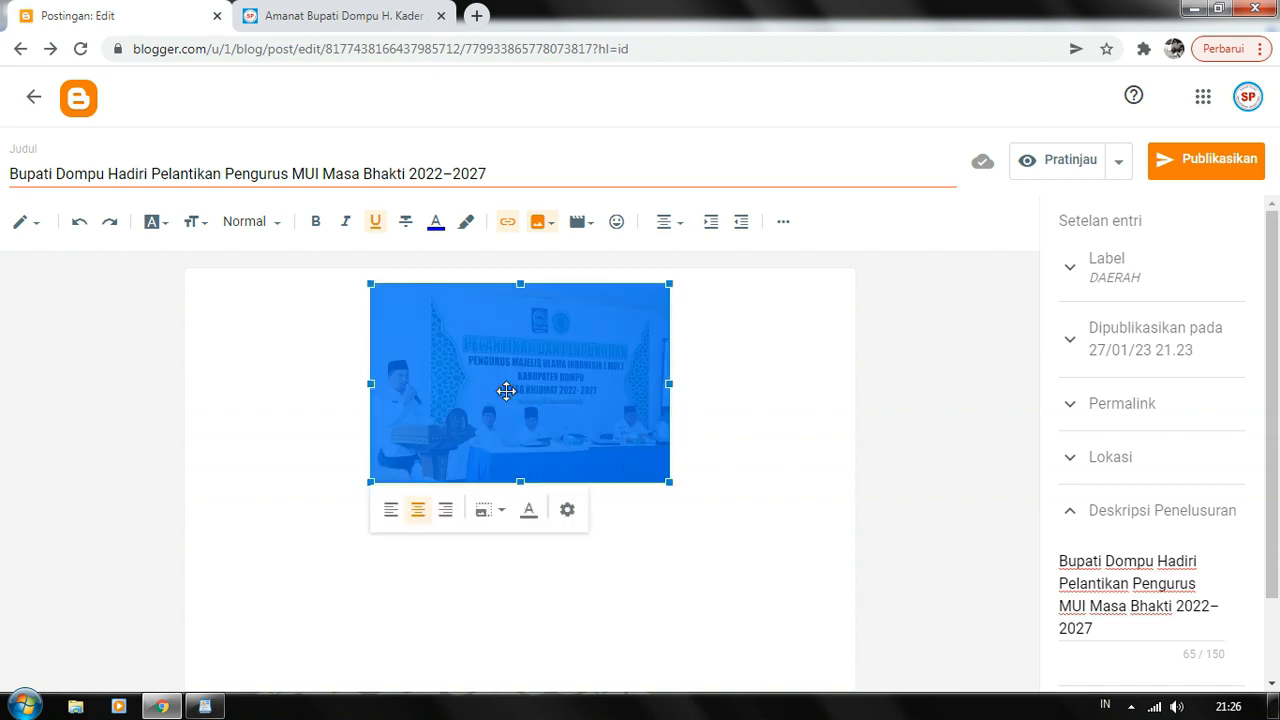
{"action": "left_click", "coordinate": [680, 416]}
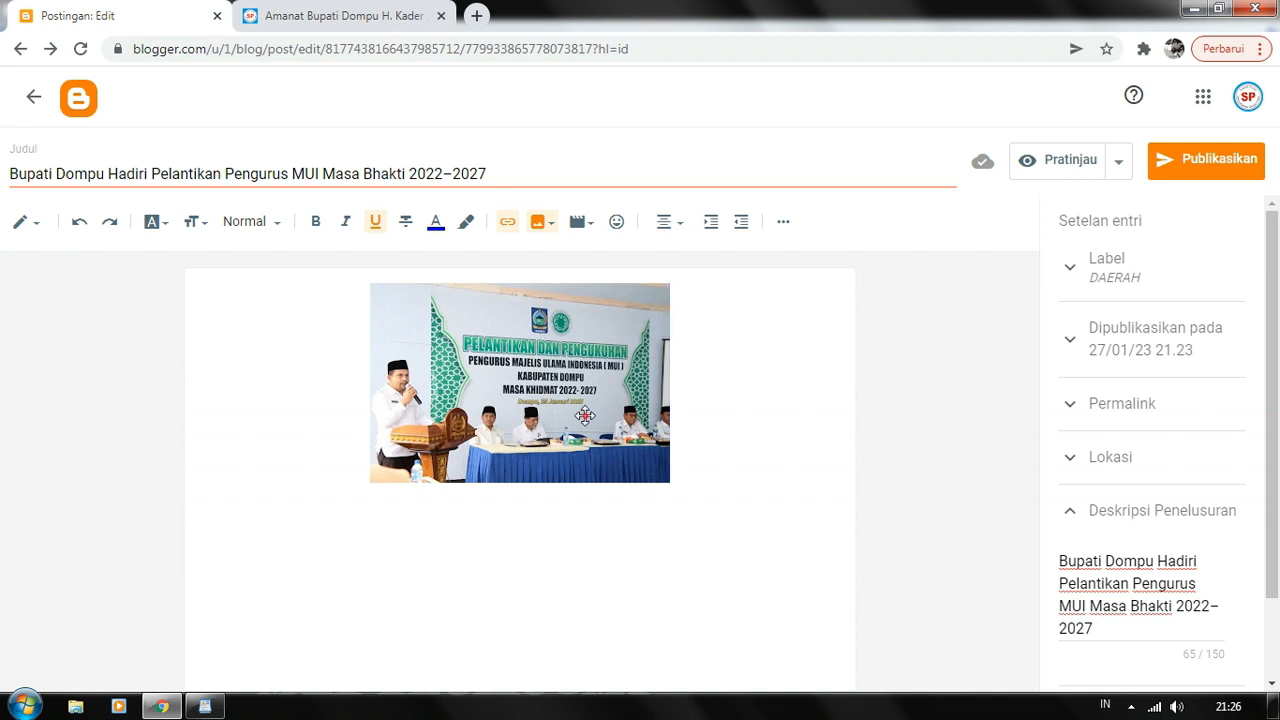
{"action": "left_click", "coordinate": [586, 415]}
{"action": "left_click", "coordinate": [686, 427]}
{"action": "left_click", "coordinate": [556, 404]}
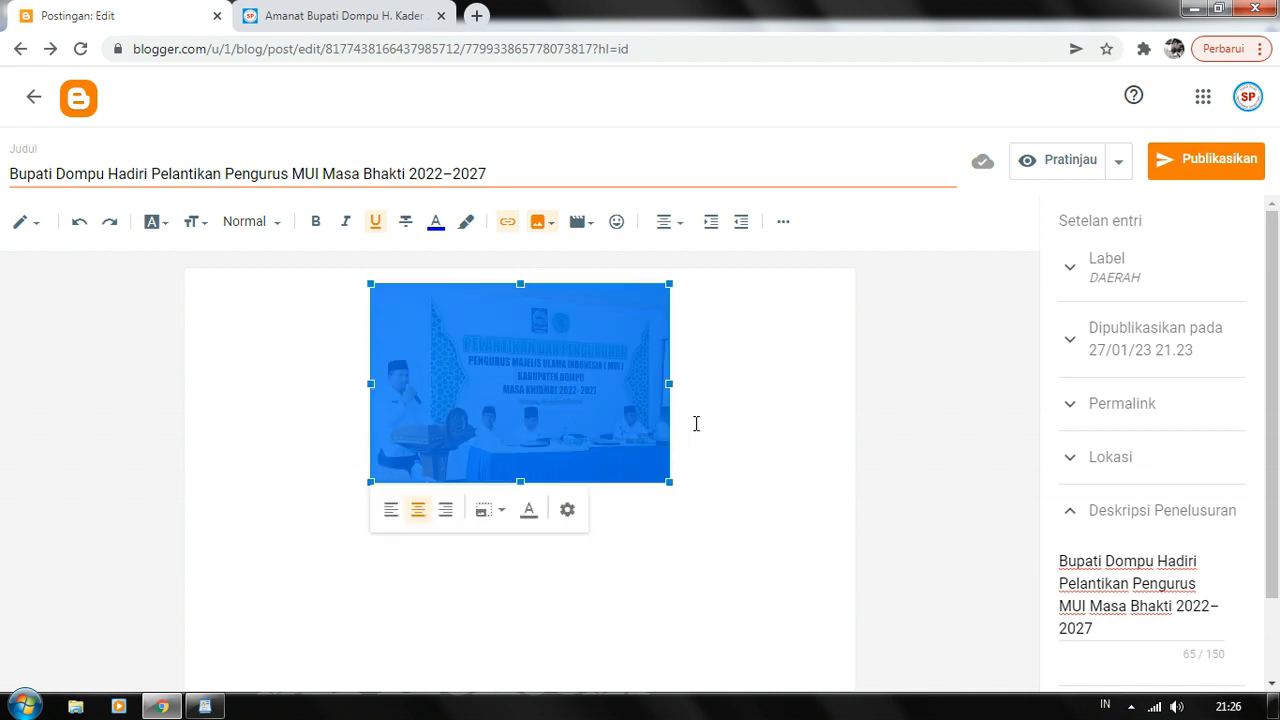
{"action": "left_click", "coordinate": [682, 418]}
- Select the inserted photo in the post body and open its image size options
{"action": "left_click", "coordinate": [538, 395]}
{"action": "left_click", "coordinate": [502, 514]}
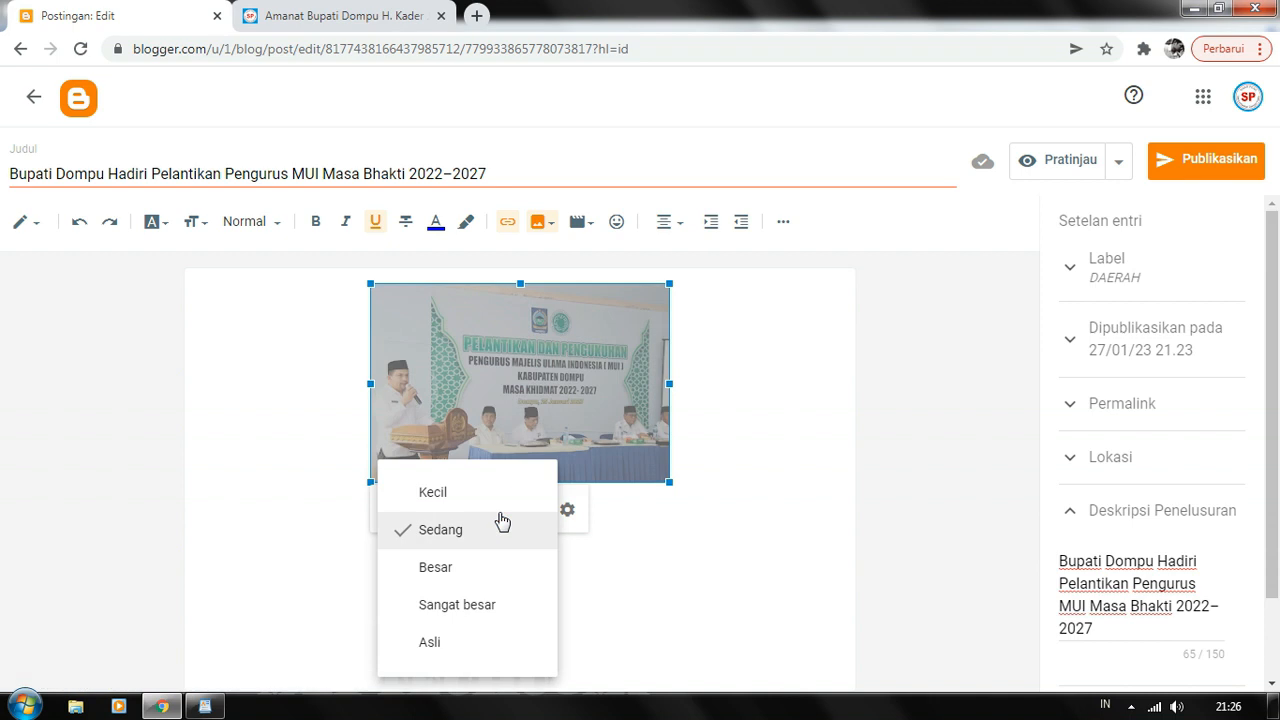
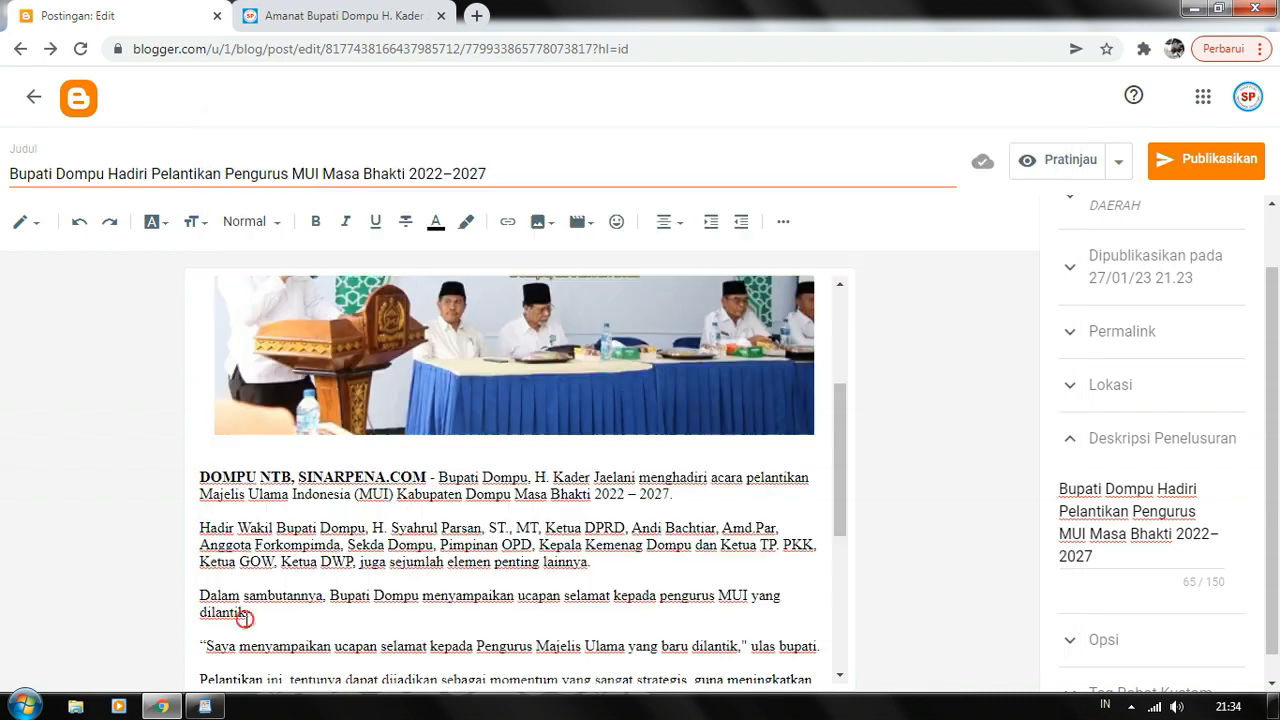
- Set the size of the photo below the "Dalam sambutannya" paragraph to Sangat besar and deselect it
{"action": "left_click_drag", "start_coordinate": [840, 457], "coordinate": [850, 530]}
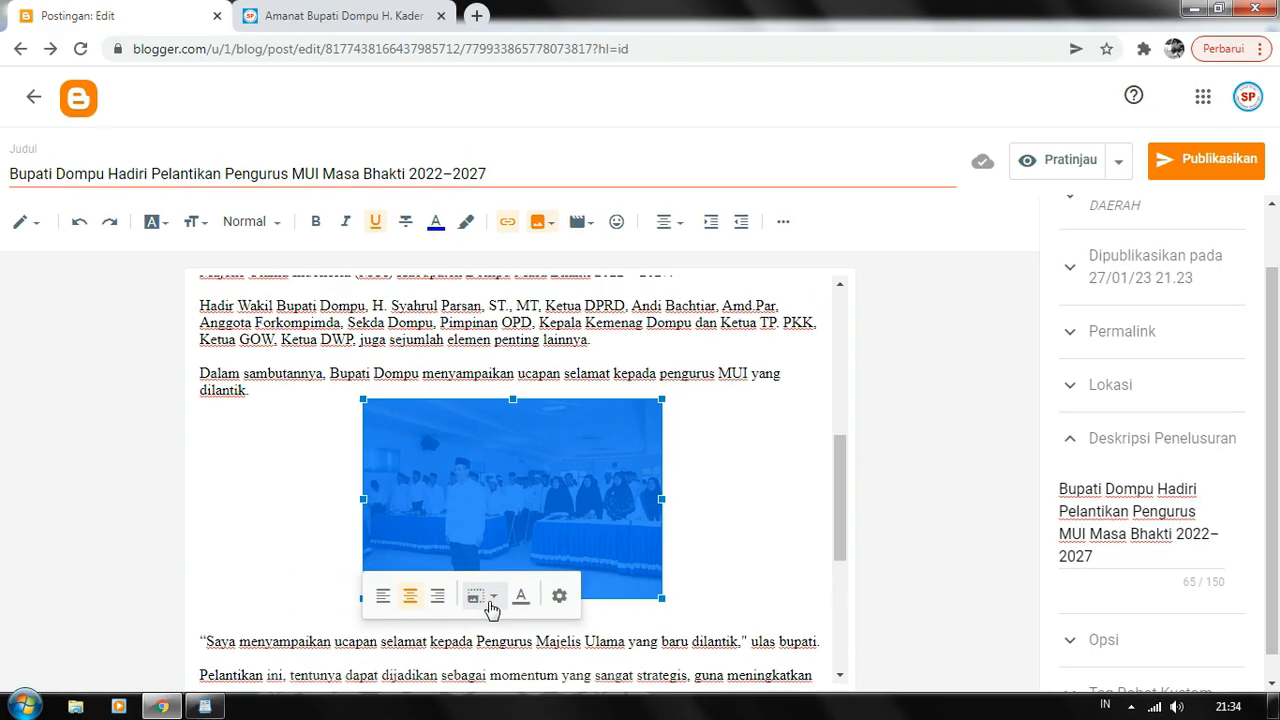
{"action": "left_click", "coordinate": [631, 485]}
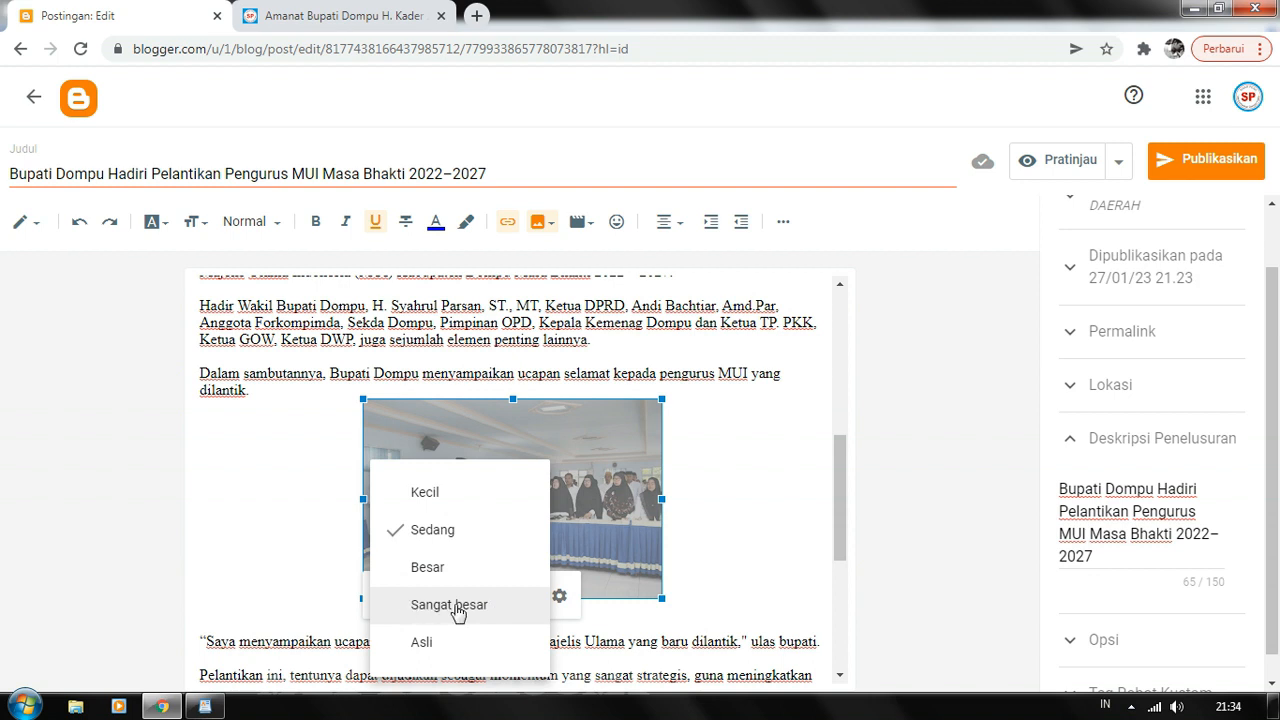
{"action": "left_click", "coordinate": [456, 606]}
{"action": "scroll", "coordinate": [840, 500], "scroll_direction": "down", "scroll_amount": 2}
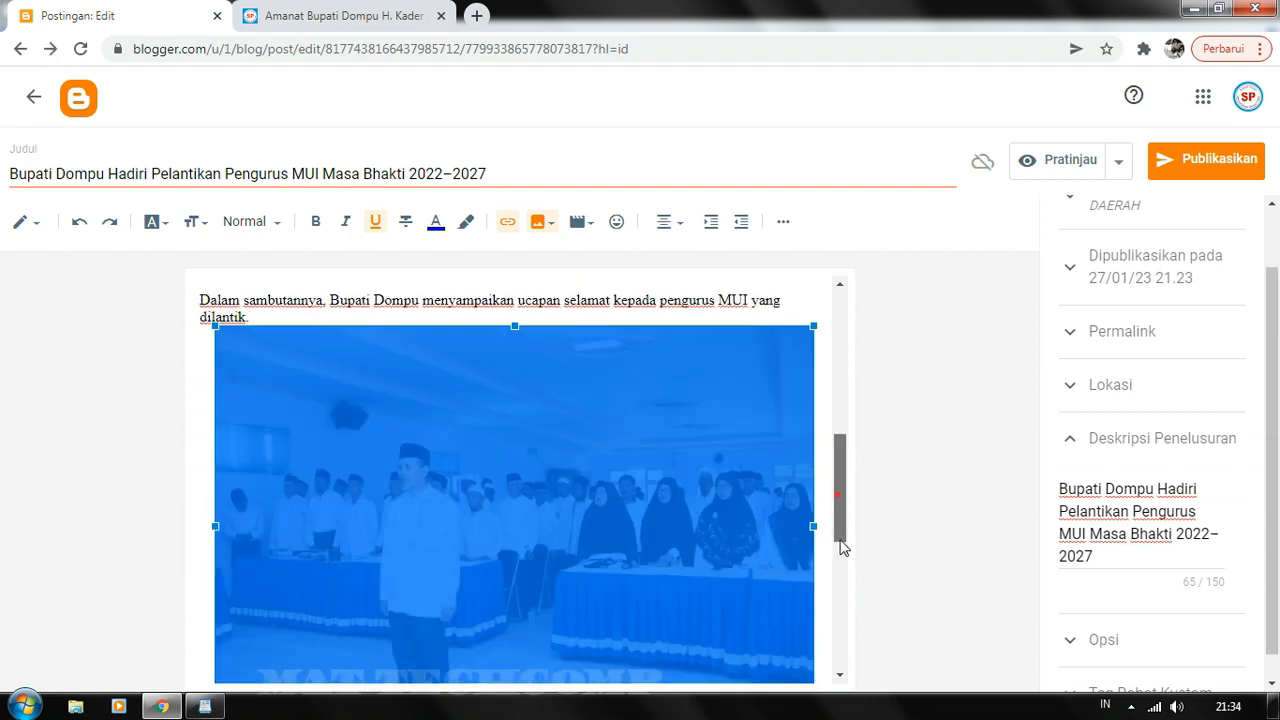
{"action": "left_click", "coordinate": [769, 525]}
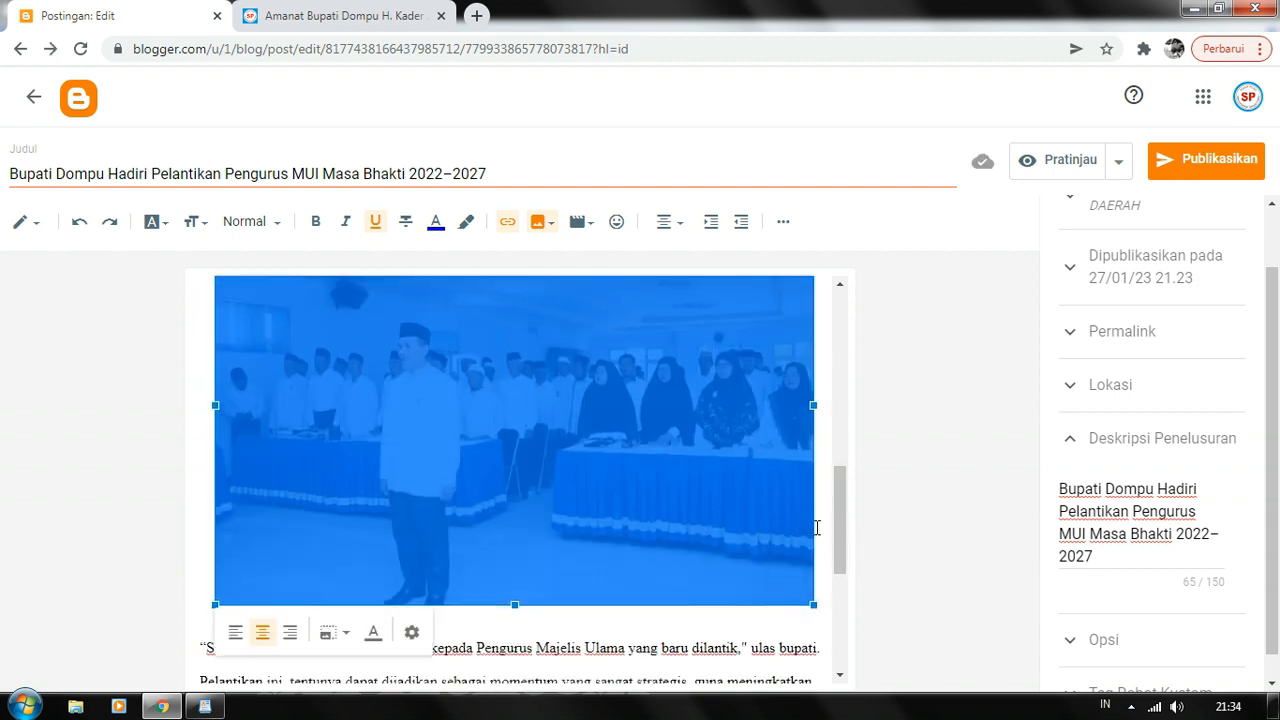
{"action": "left_click", "coordinate": [824, 536]}
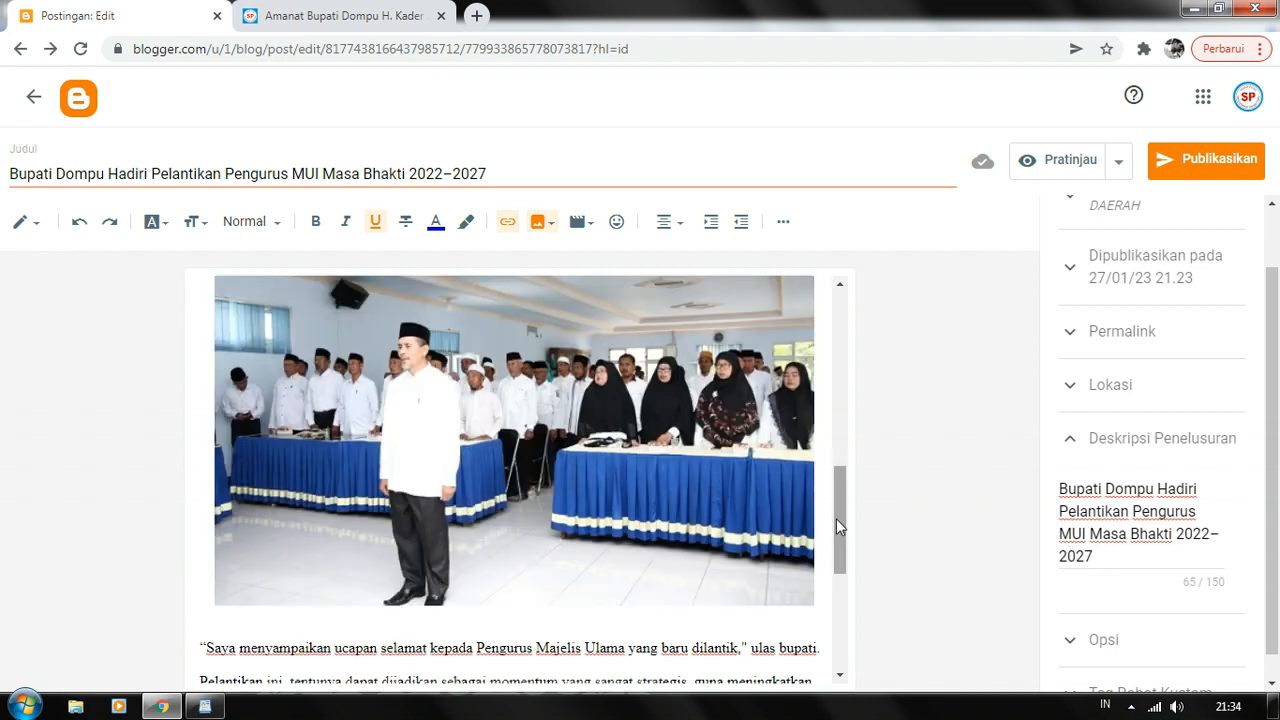
- Center-align the empty line above the "Maka, dengan berbagai tantangan" paragraph with Rata tengah and add a line break there
{"action": "left_click_drag", "start_coordinate": [837, 518], "coordinate": [848, 590]}
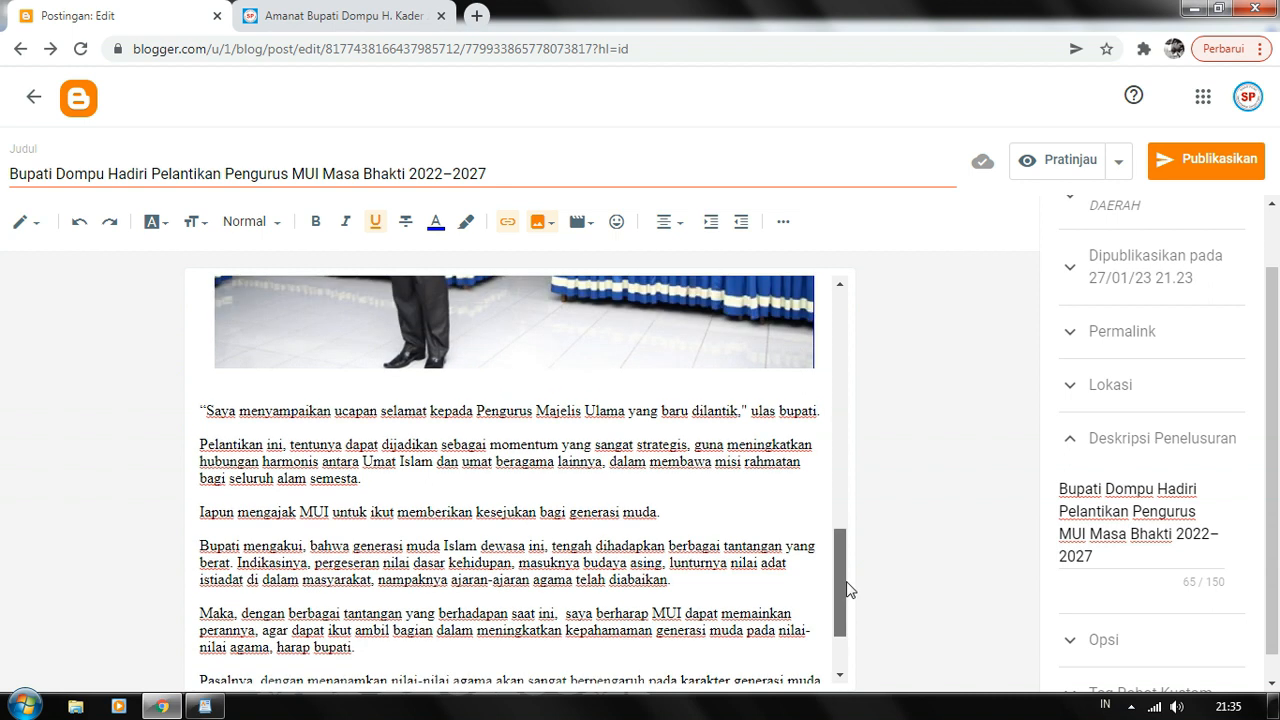
{"action": "left_click", "coordinate": [484, 532]}
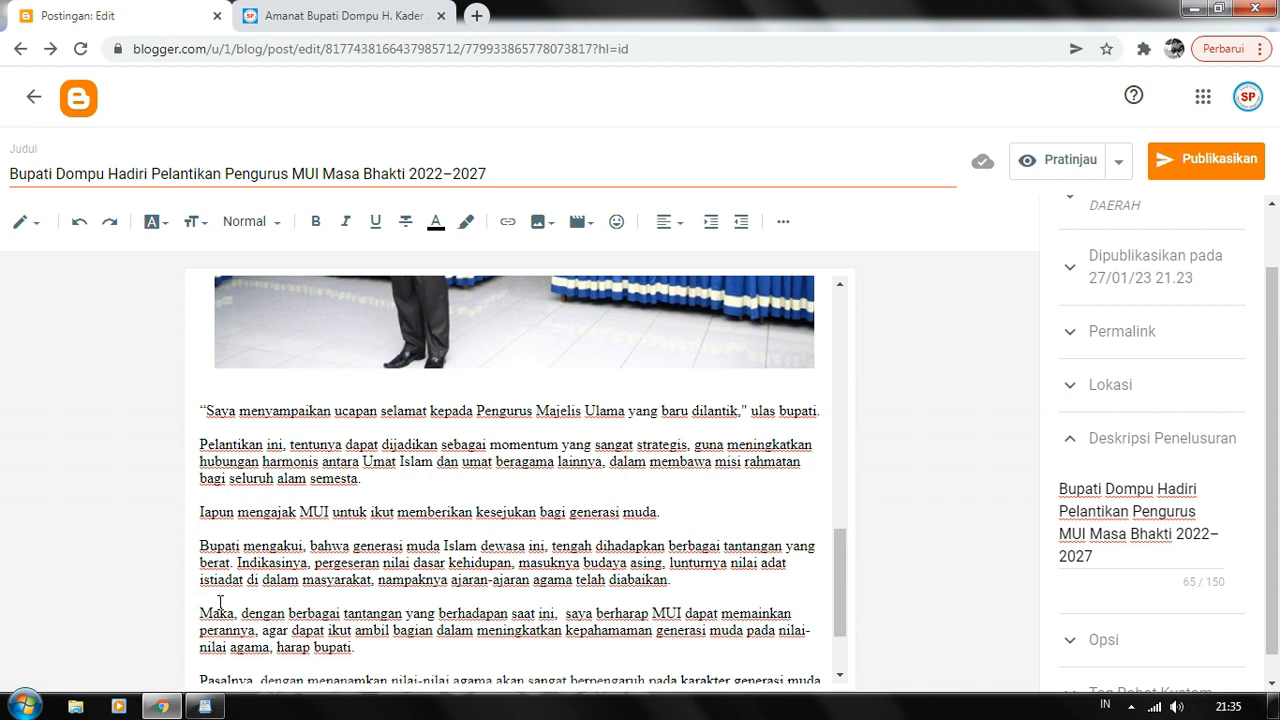
{"action": "type", "text": "h"}
{"action": "key", "text": "BackSpace"}
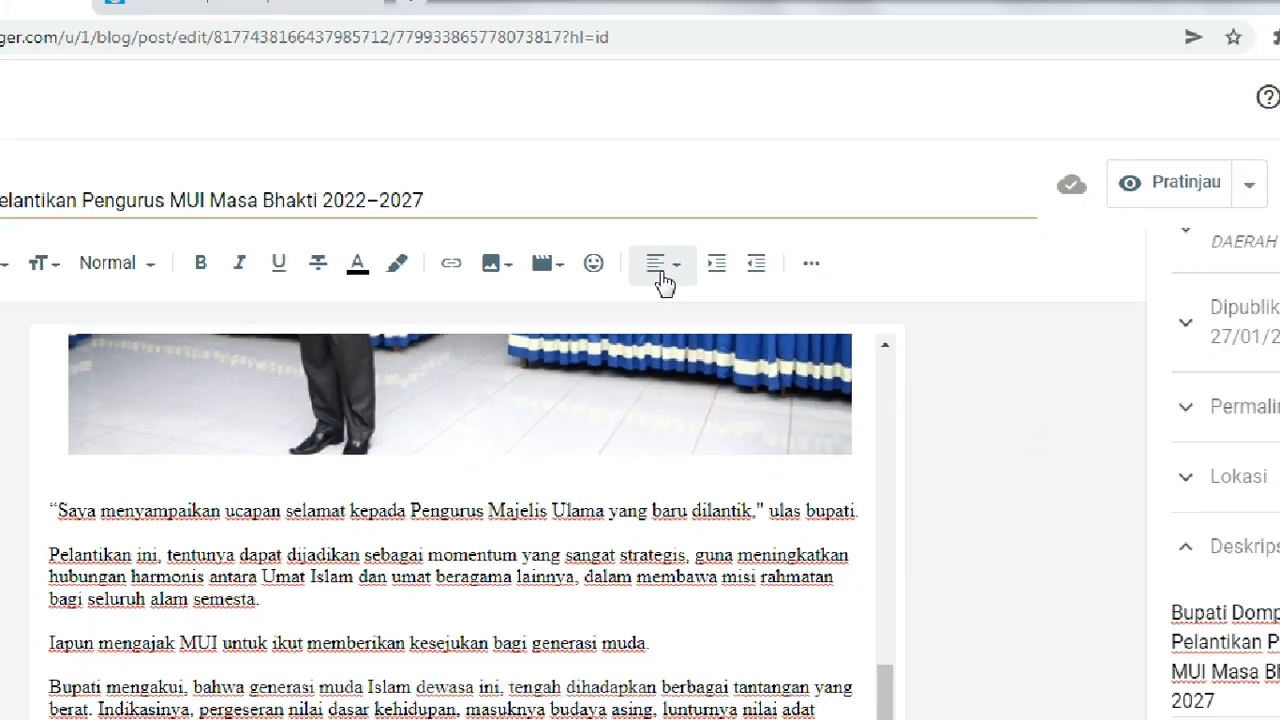
{"action": "left_click", "coordinate": [646, 370]}
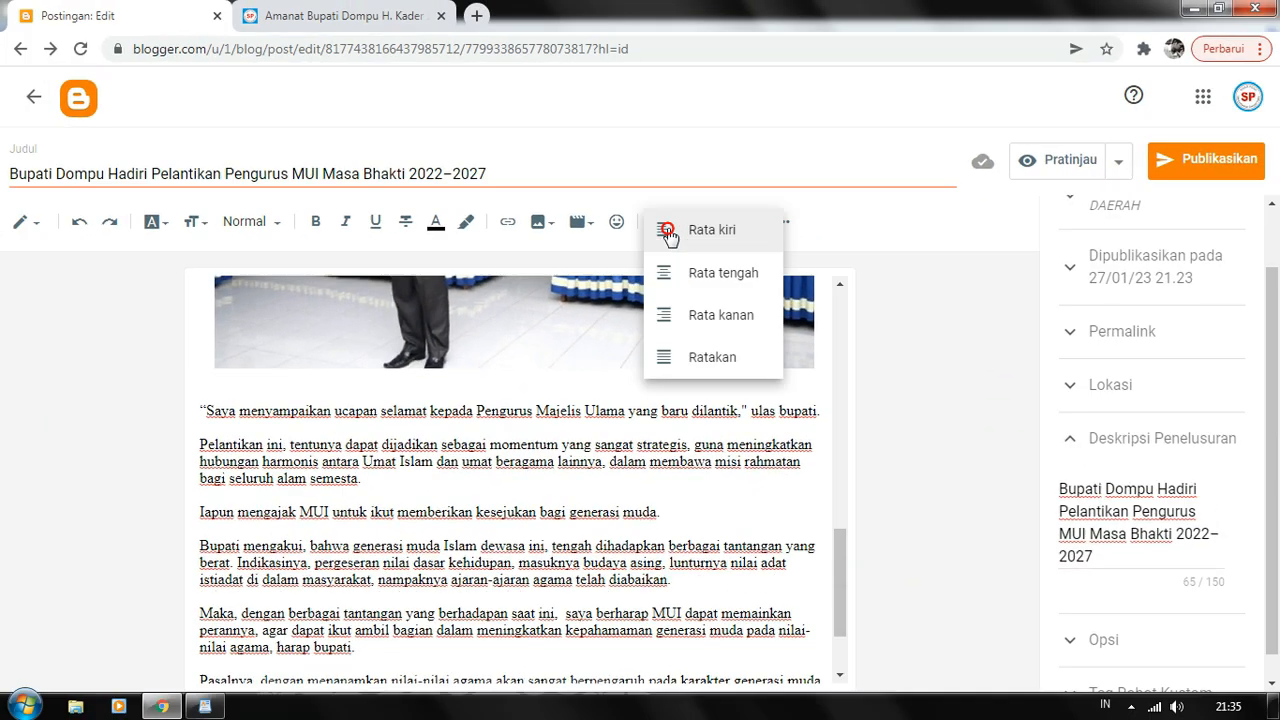
{"action": "left_click", "coordinate": [692, 272]}
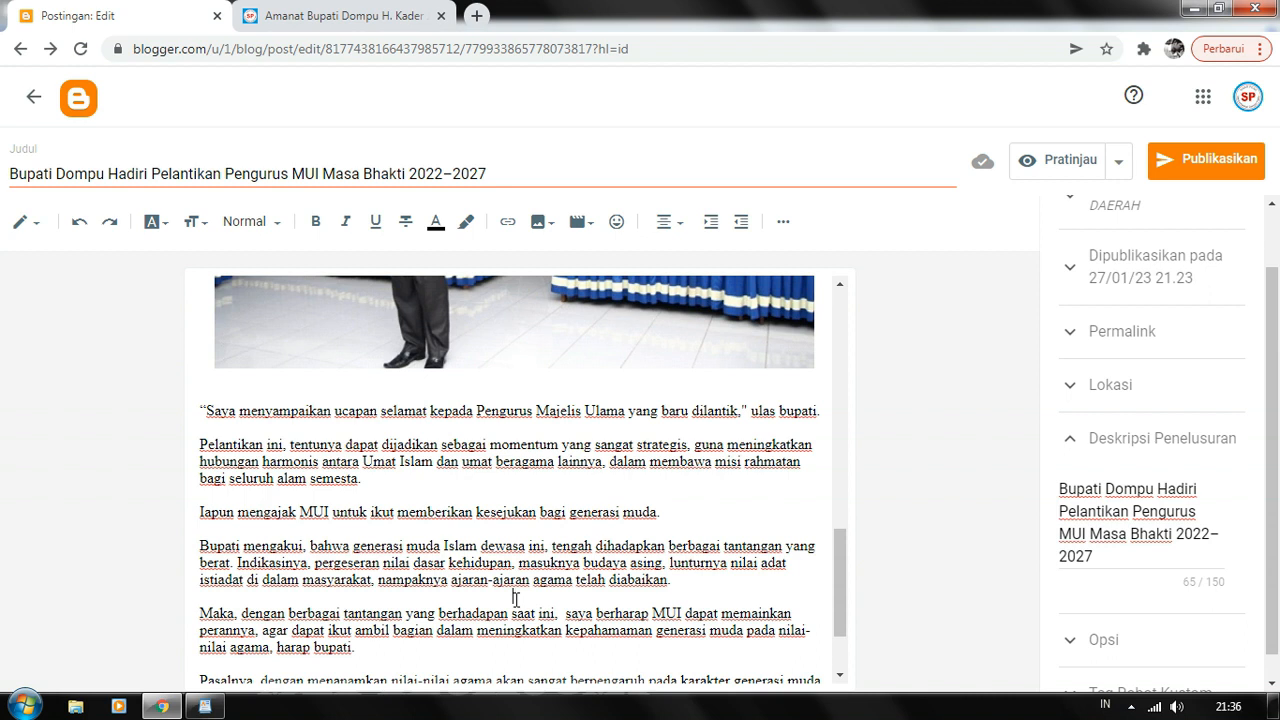
{"action": "left_click", "coordinate": [516, 600]}
{"action": "key", "text": "Return"}
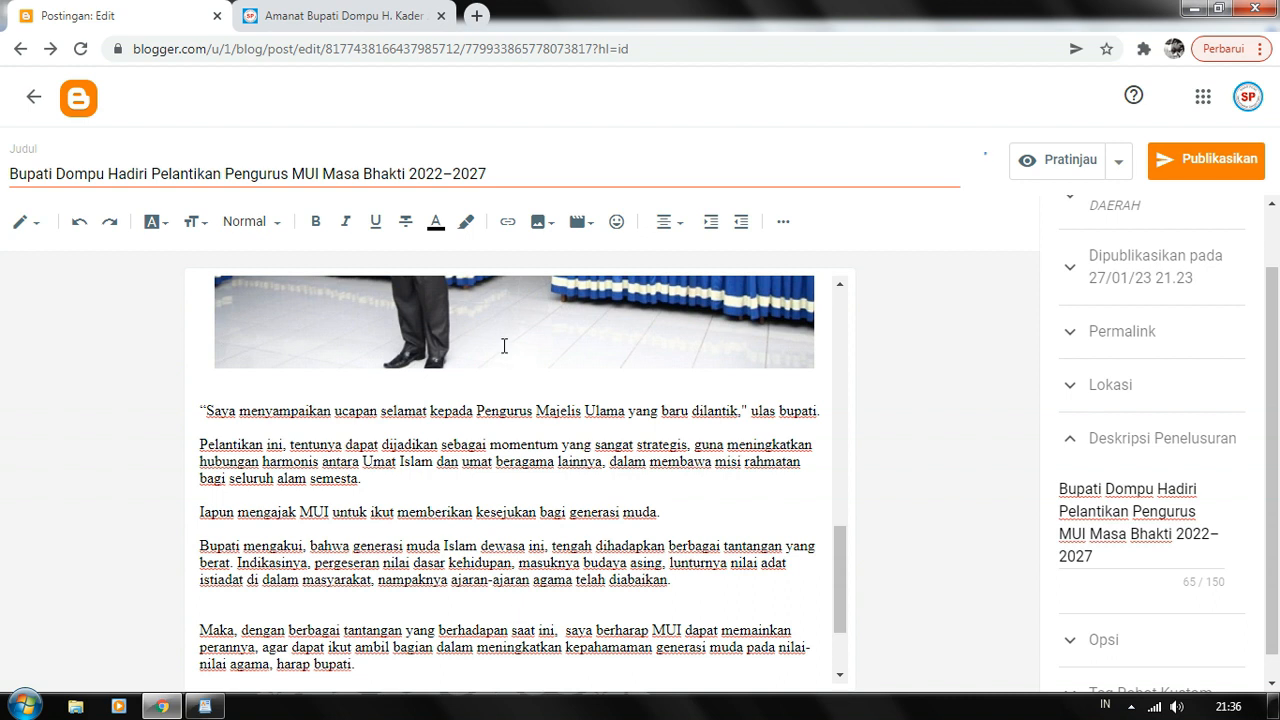
- Upload photo 3 from the computer's EDIT folder and insert it above the "Maka, dengan berbagai tantangan" paragraph
{"action": "left_click", "coordinate": [540, 224]}
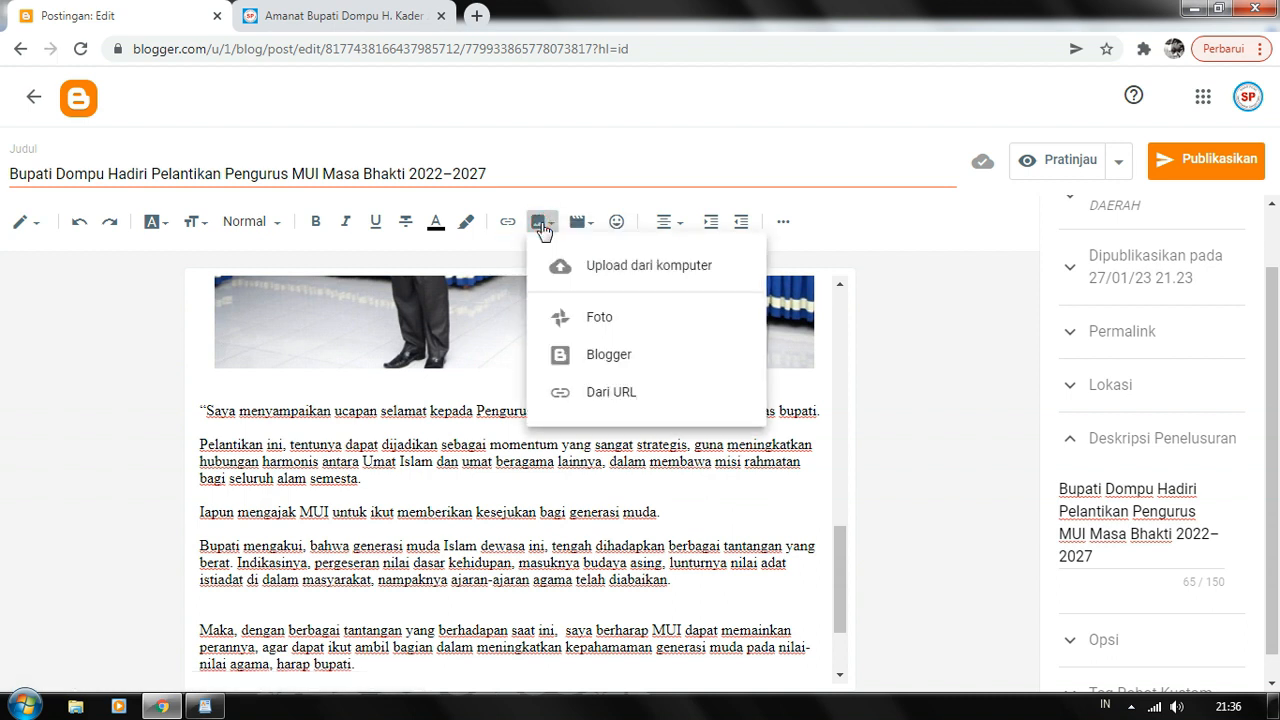
{"action": "left_click", "coordinate": [634, 277]}
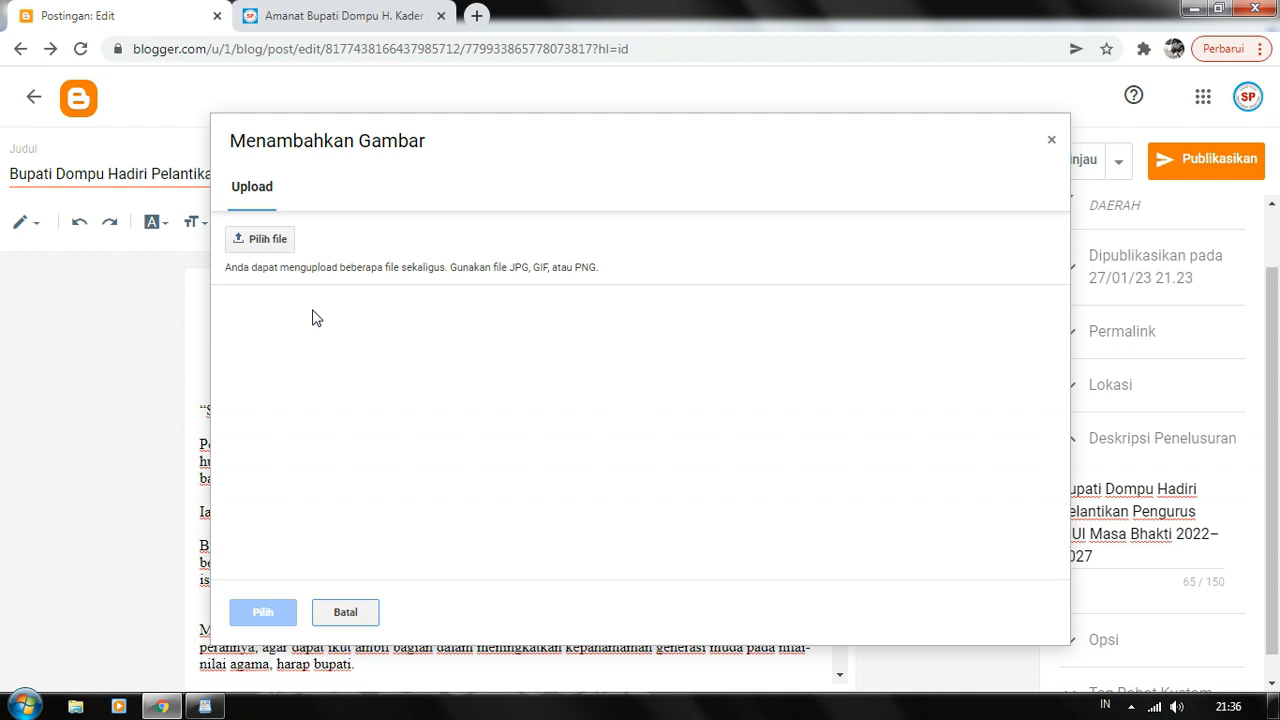
{"action": "left_click", "coordinate": [265, 249]}
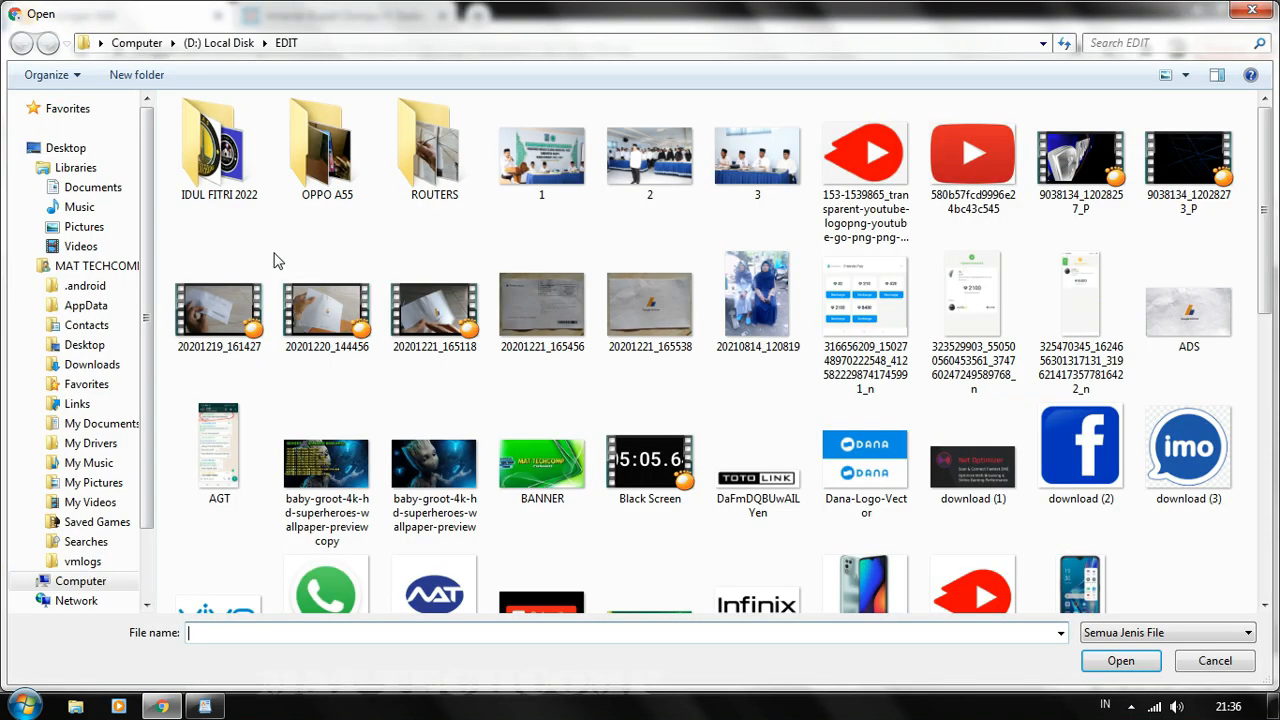
{"action": "left_click", "coordinate": [762, 165]}
{"action": "double_click", "coordinate": [764, 172]}
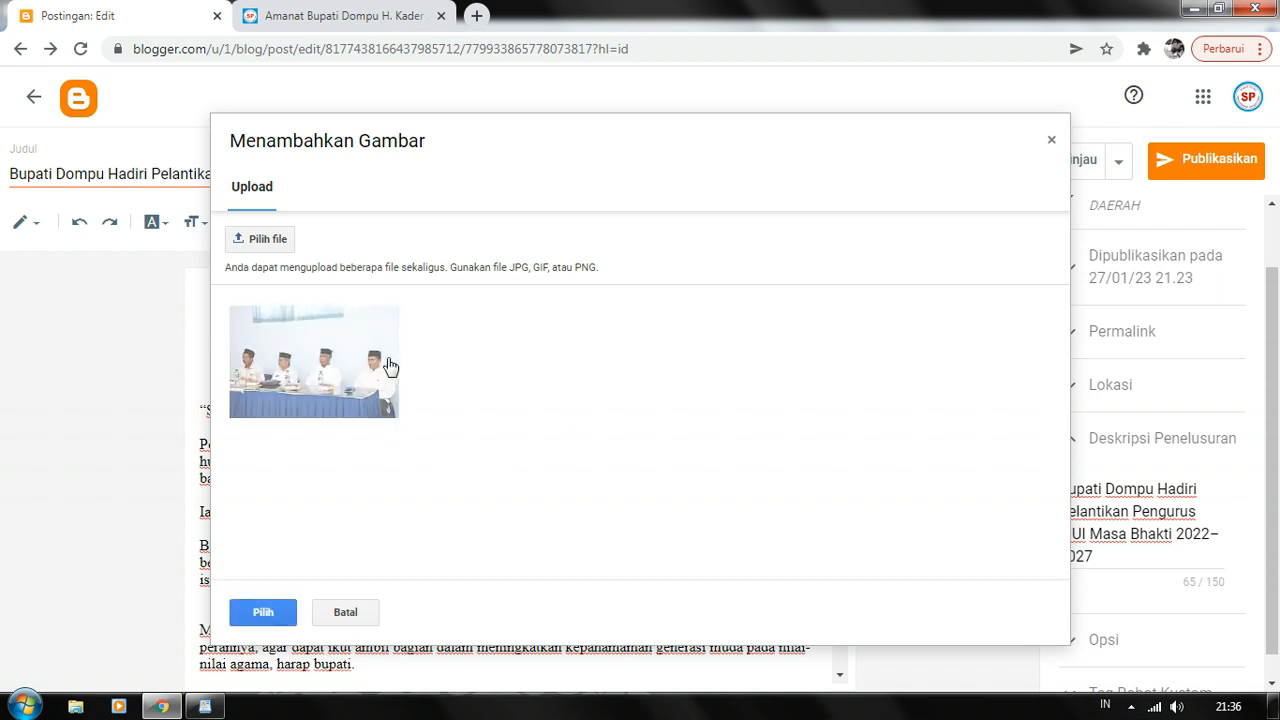
{"action": "left_click", "coordinate": [300, 380]}
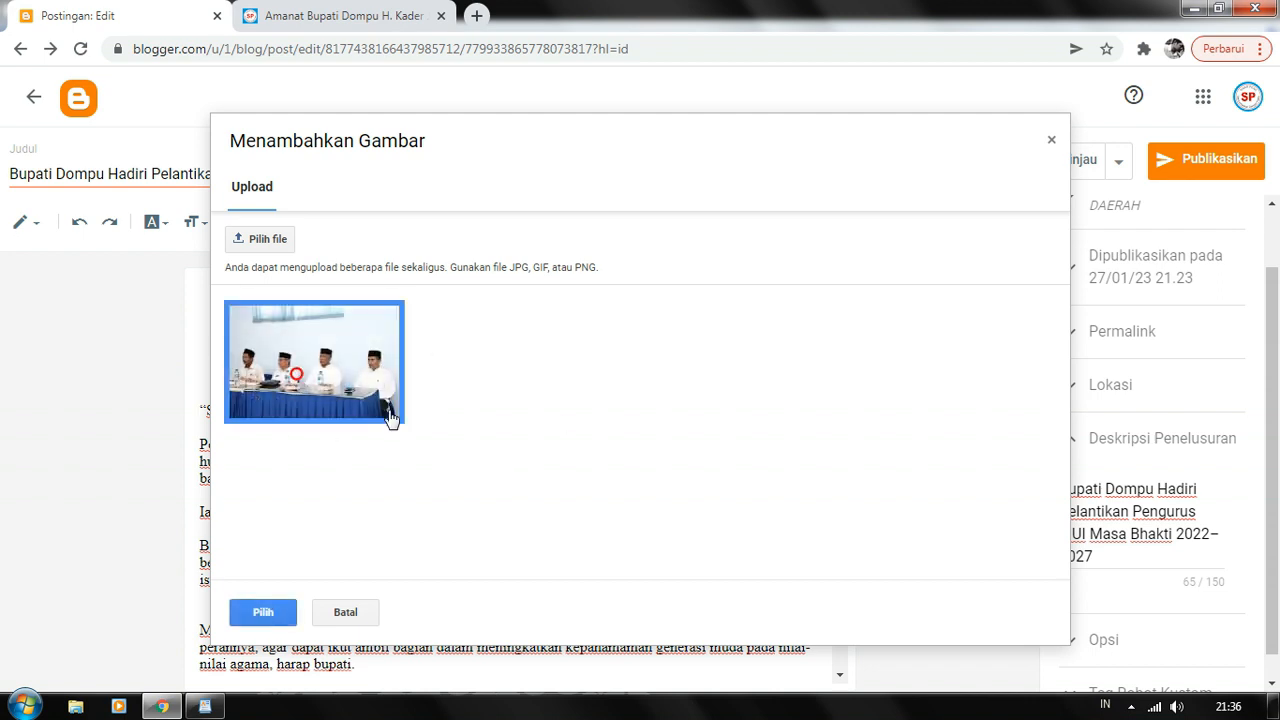
{"action": "left_click", "coordinate": [277, 616]}
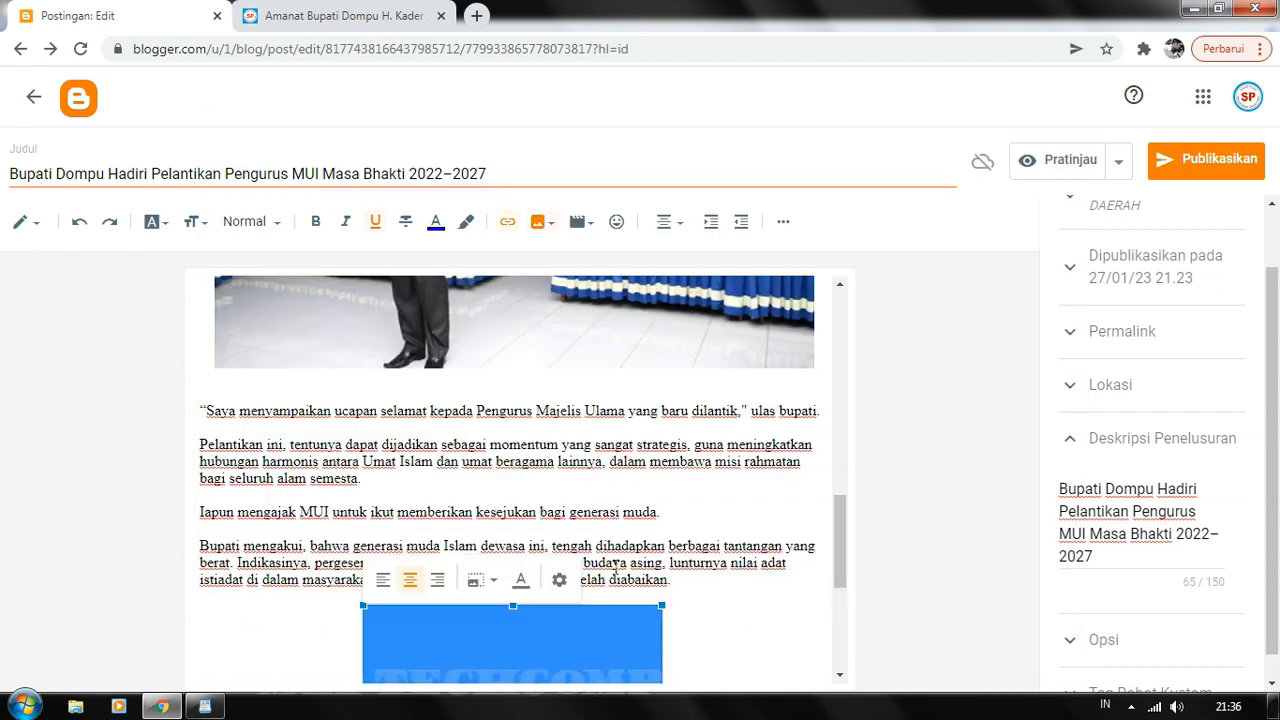
{"action": "left_click_drag", "start_coordinate": [836, 547], "coordinate": [837, 572]}
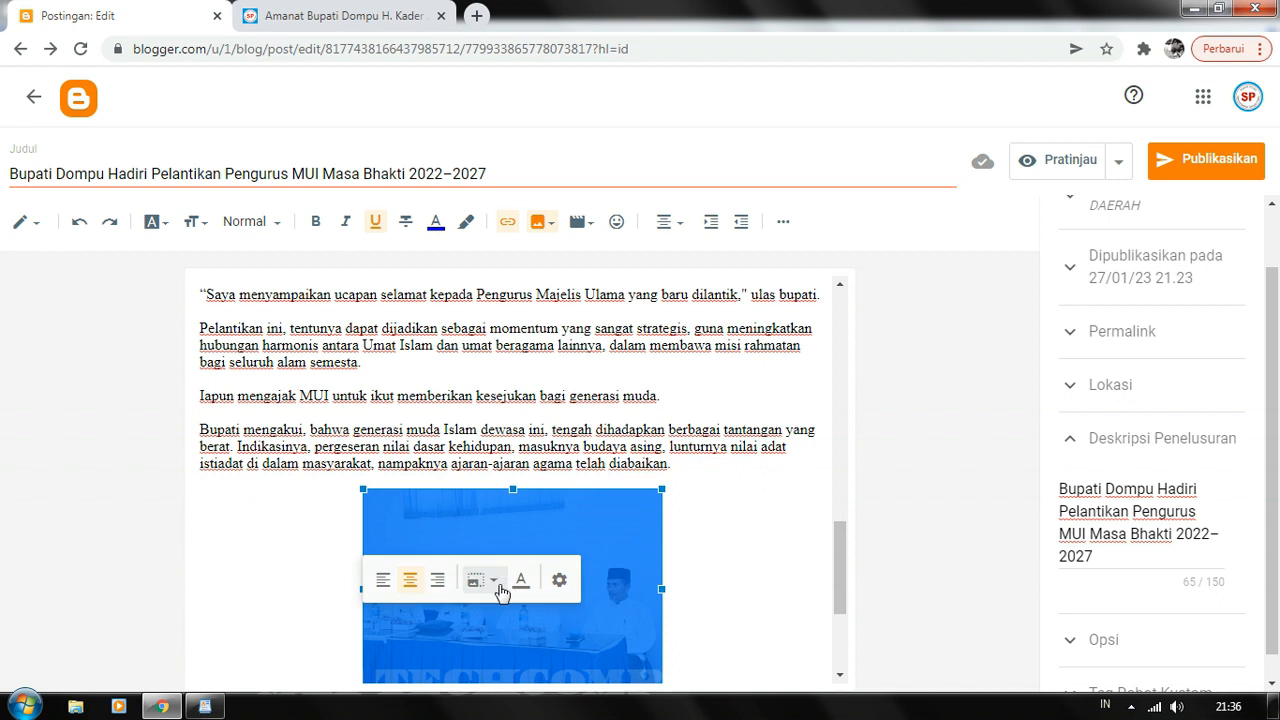
- Set the size of the photo above the "Maka, dengan berbagai tantangan" paragraph to Sangat besar and deselect it
{"action": "left_click", "coordinate": [678, 553]}
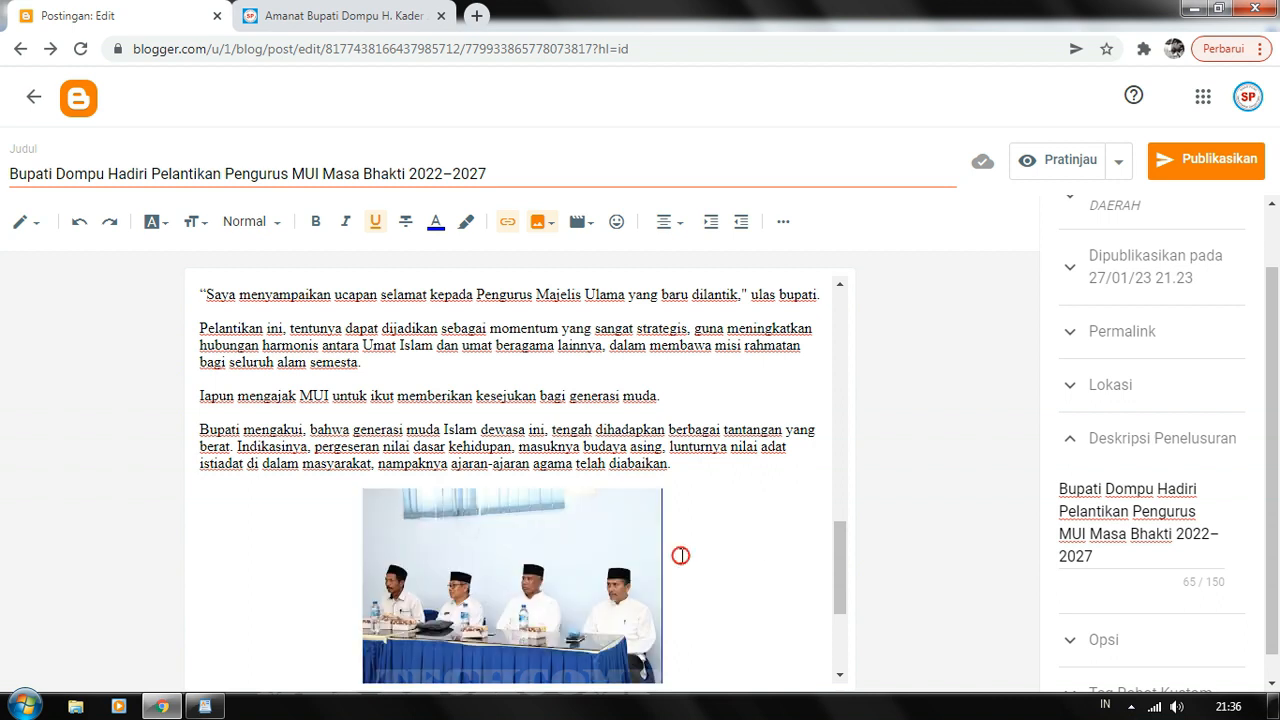
{"action": "mouse_move", "coordinate": [843, 560]}
{"action": "left_mouse_down"}
{"action": "mouse_move", "coordinate": [838, 610]}
{"action": "mouse_move", "coordinate": [837, 549]}
{"action": "mouse_move", "coordinate": [837, 581]}
{"action": "left_mouse_up"}
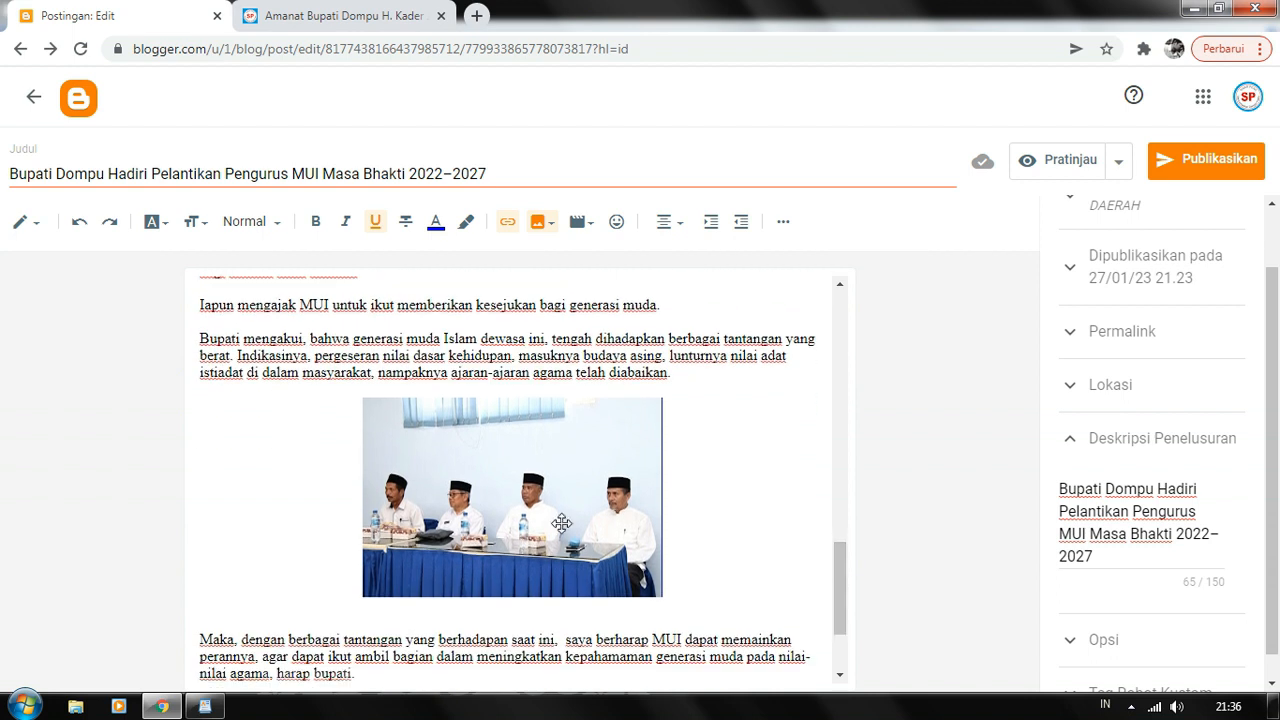
{"action": "left_click", "coordinate": [509, 484]}
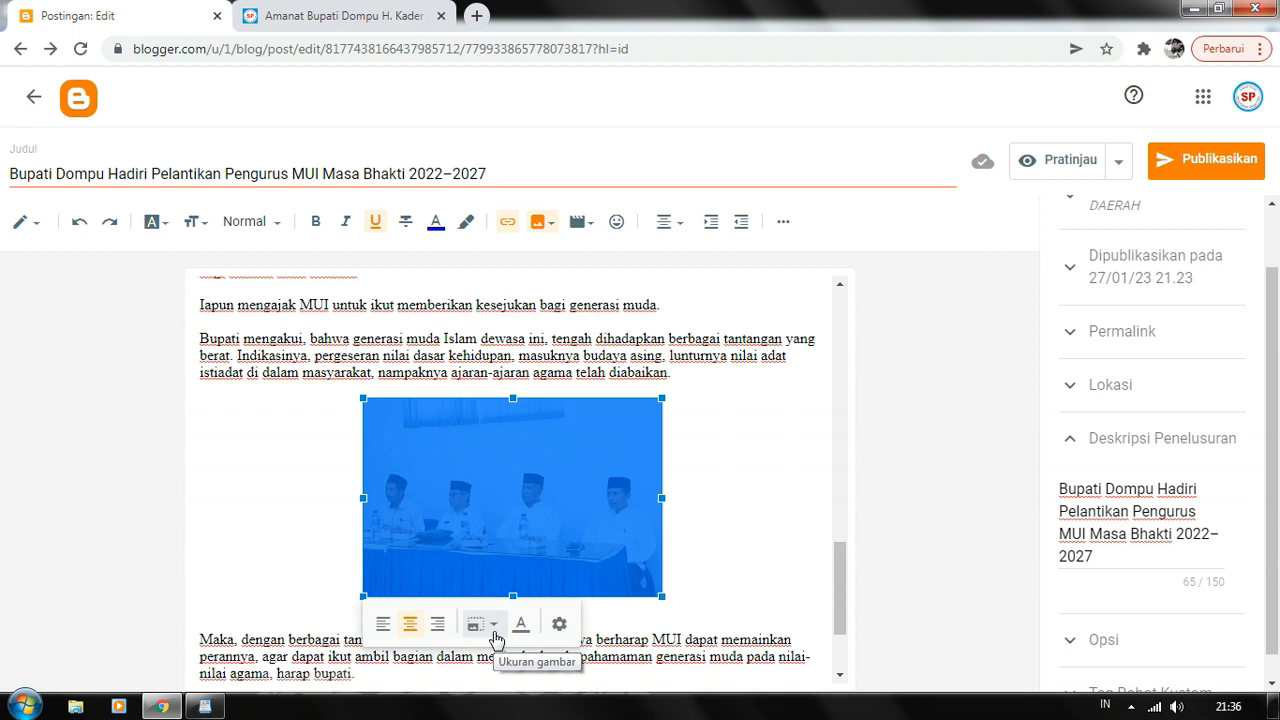
{"action": "left_click", "coordinate": [495, 626]}
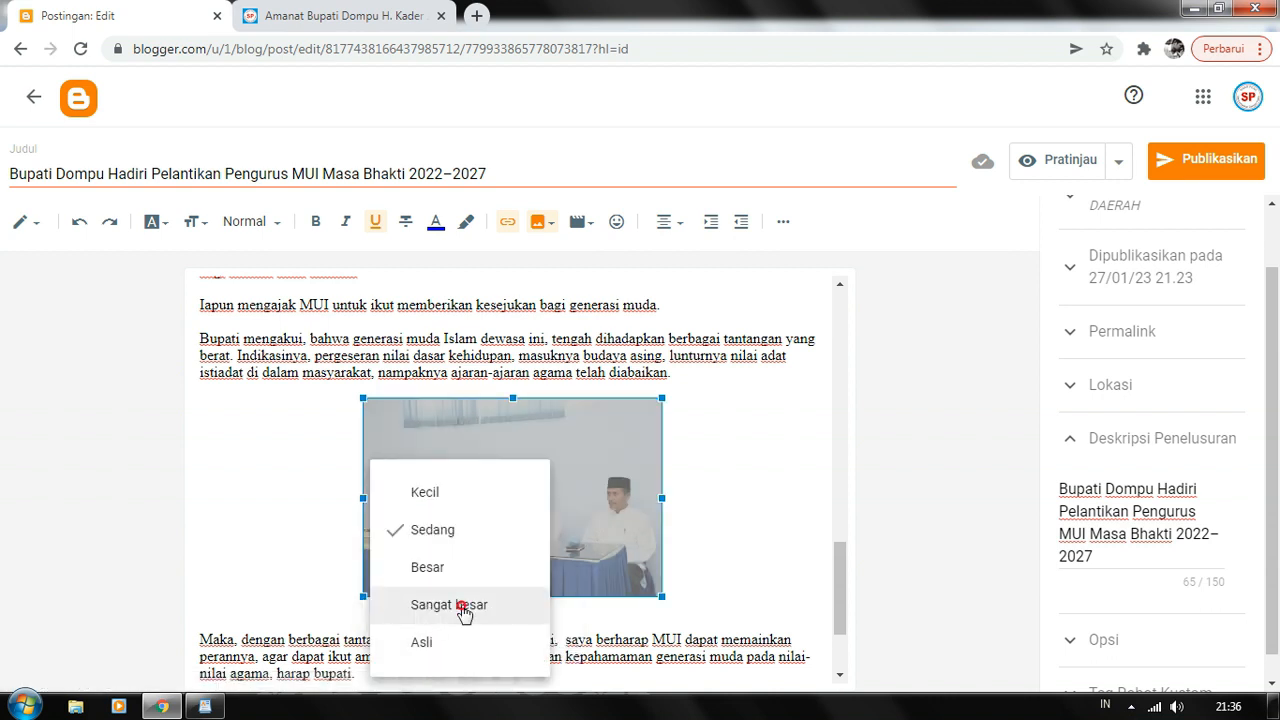
{"action": "left_click", "coordinate": [502, 608]}
{"action": "left_click", "coordinate": [817, 547]}
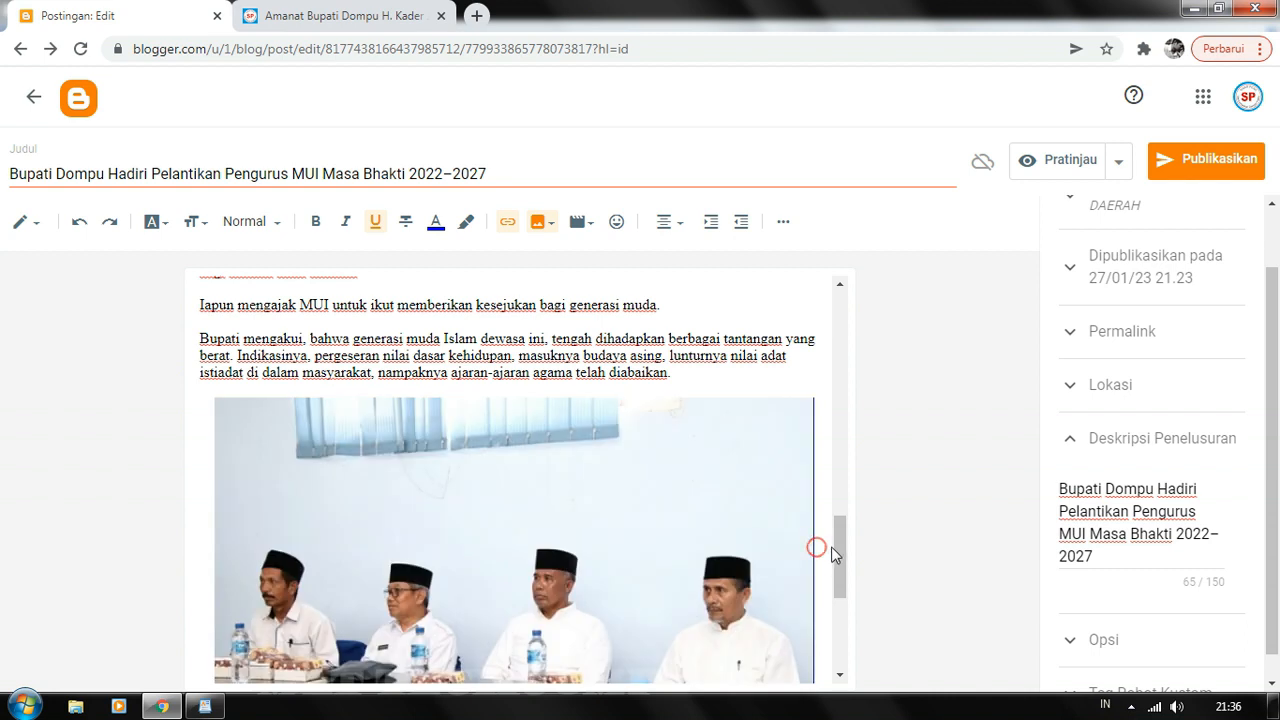
- Look over the finished article from its end back to its first photo and publish the post
{"action": "left_click_drag", "start_coordinate": [840, 543], "coordinate": [842, 650]}
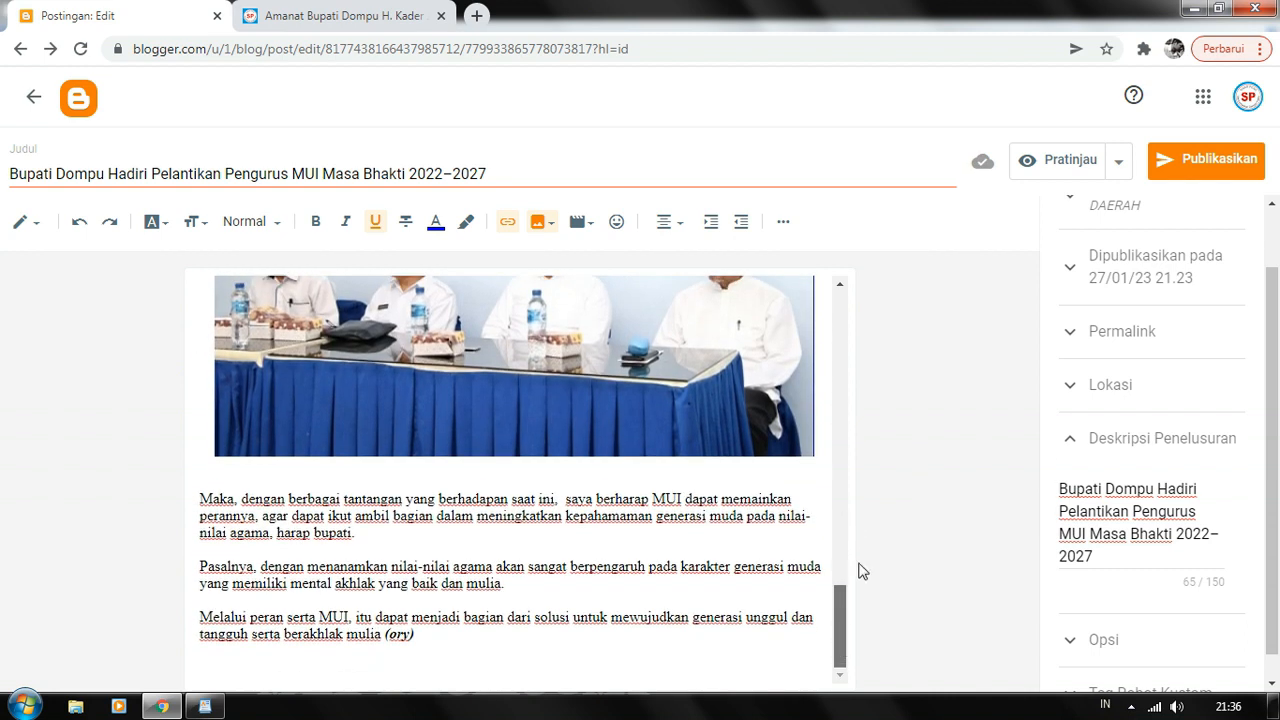
{"action": "scroll", "coordinate": [856, 540], "scroll_direction": "up", "scroll_amount": 10}
{"action": "left_click_drag", "start_coordinate": [851, 367], "coordinate": [846, 305]}
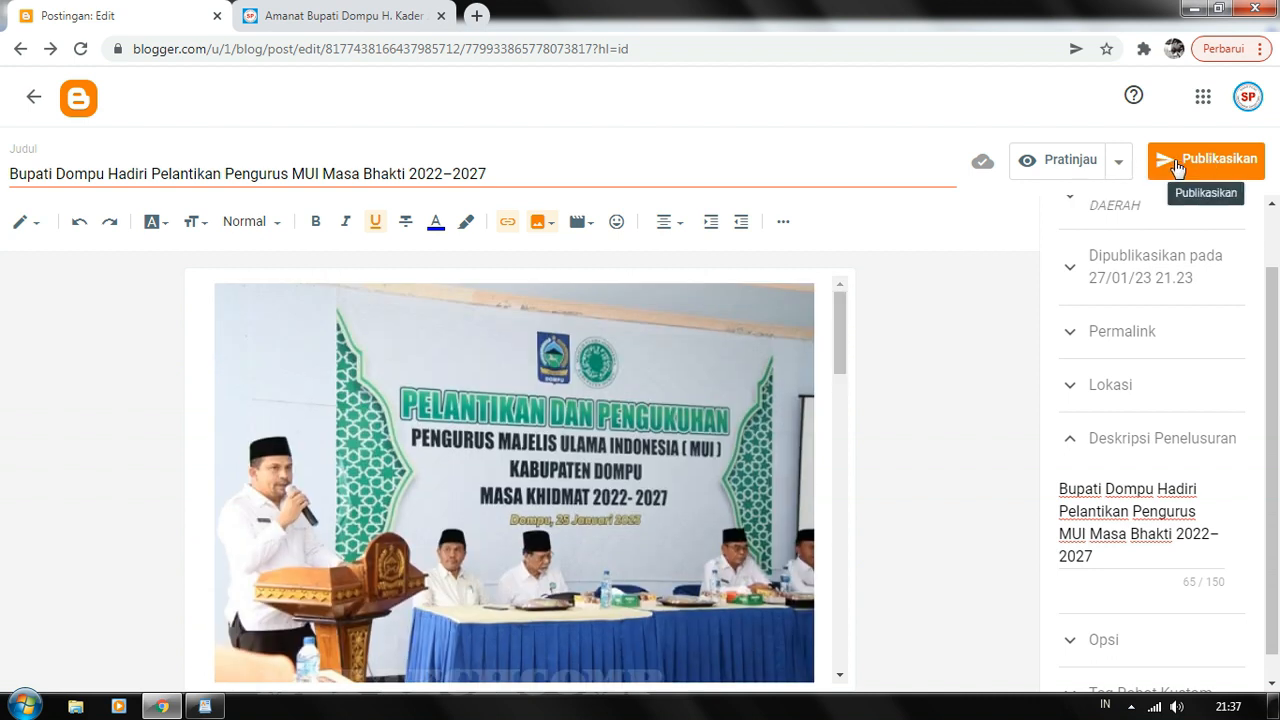
{"action": "left_click", "coordinate": [1178, 167]}
{"action": "left_click", "coordinate": [753, 440]}
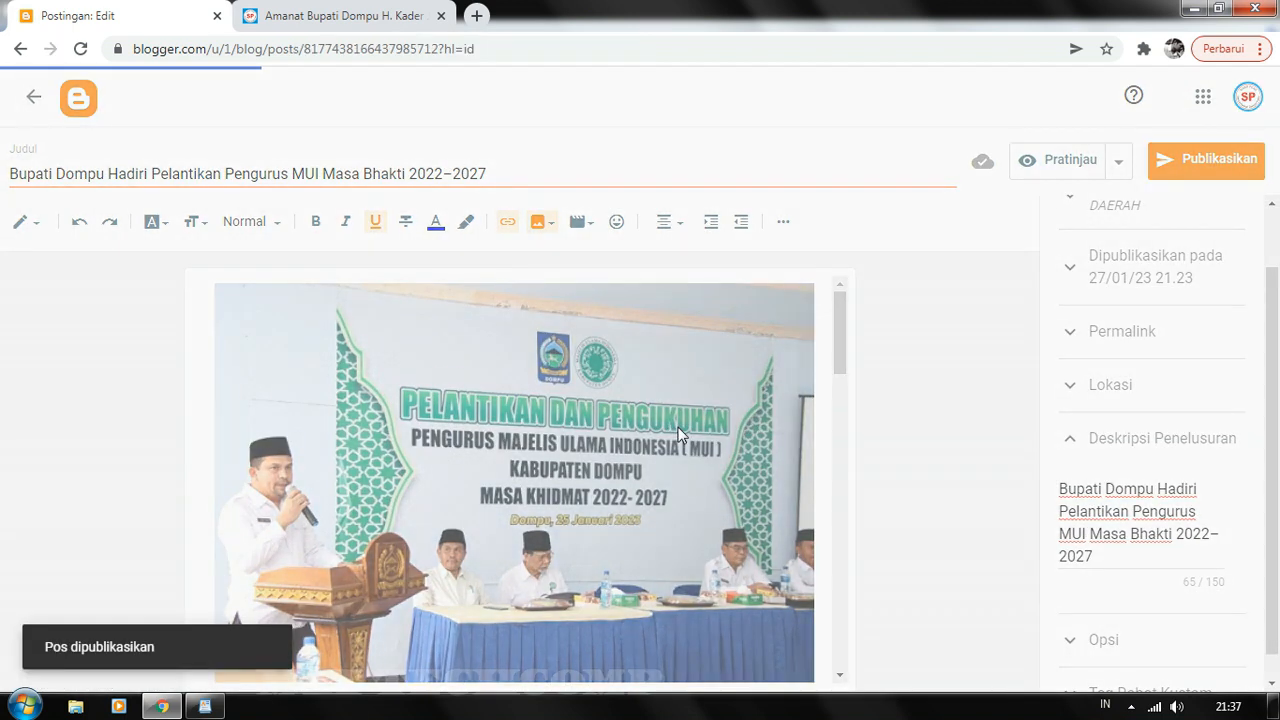
- Close the "Amanat Bupati Dompu" article tab and the extra blank tab, leaving only Blogger open
{"action": "left_click", "coordinate": [477, 15]}
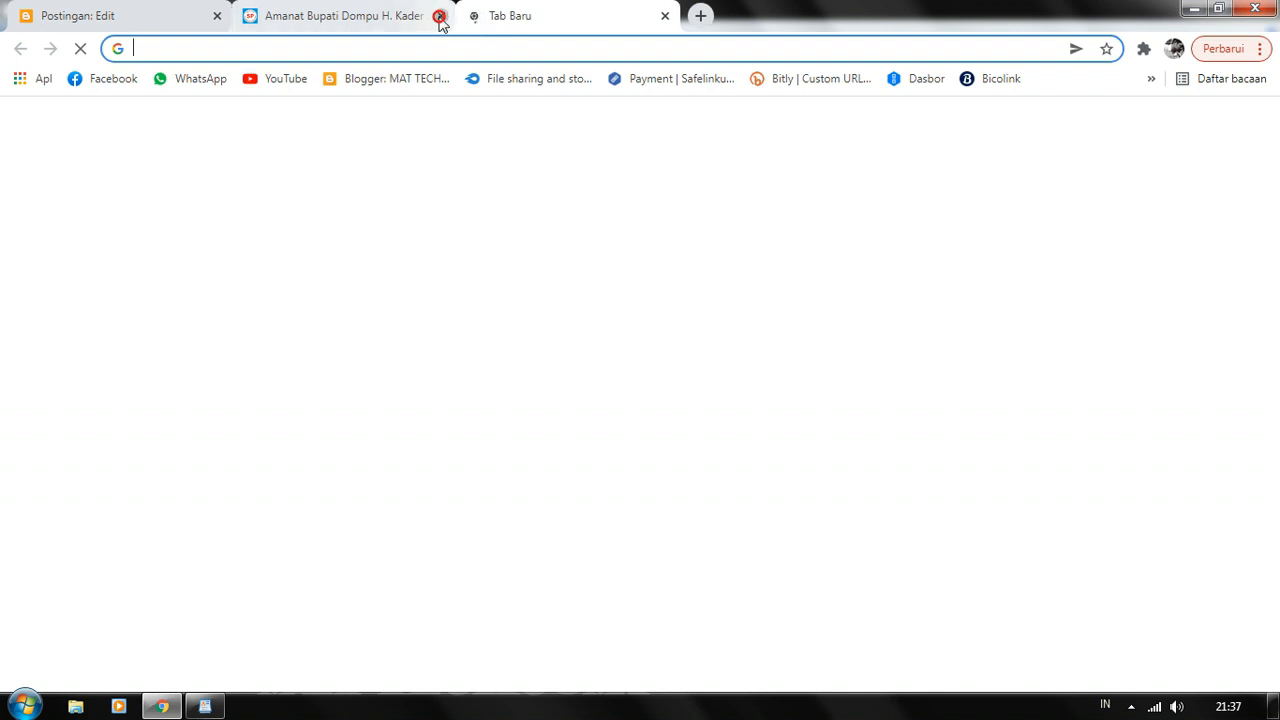
{"action": "left_click", "coordinate": [439, 16]}
{"action": "left_click", "coordinate": [439, 16]}
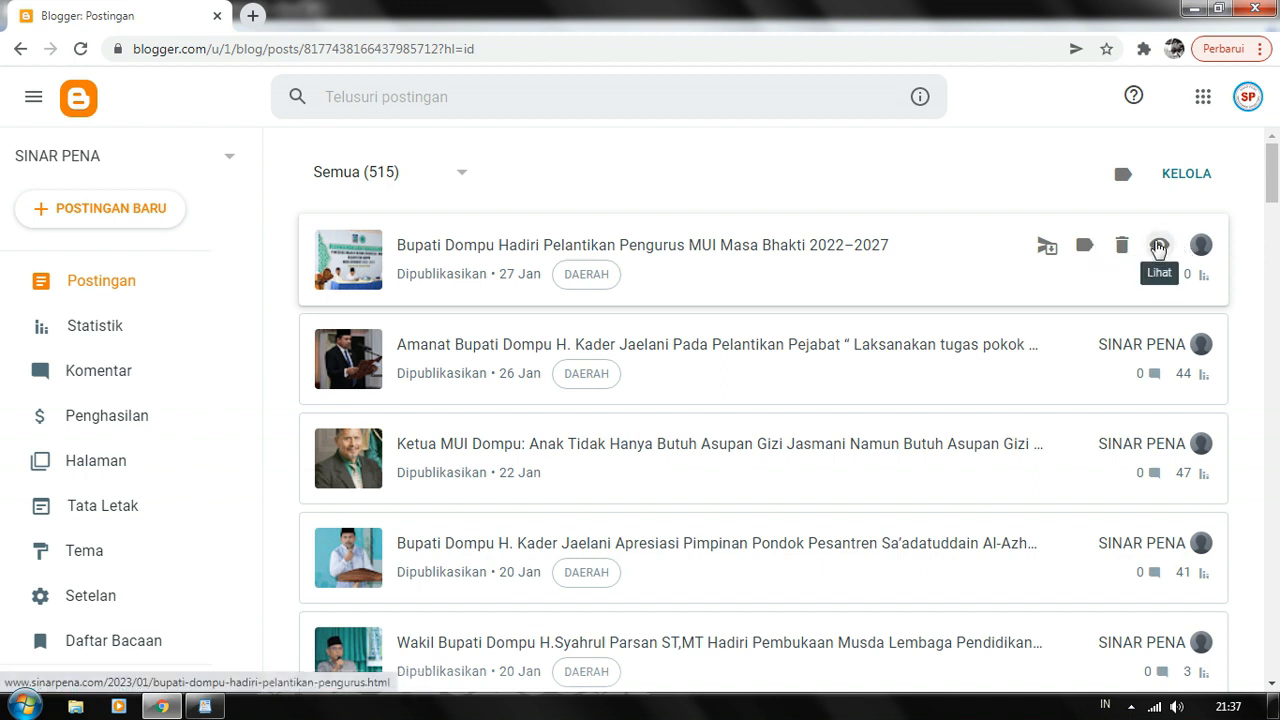
- View the published "Bupati Dompu Hadiri Pelantikan Pengurus MUI" post and examine the spacing between the "Dalam sambutannya" paragraph and its photo
{"action": "left_click", "coordinate": [1158, 246]}
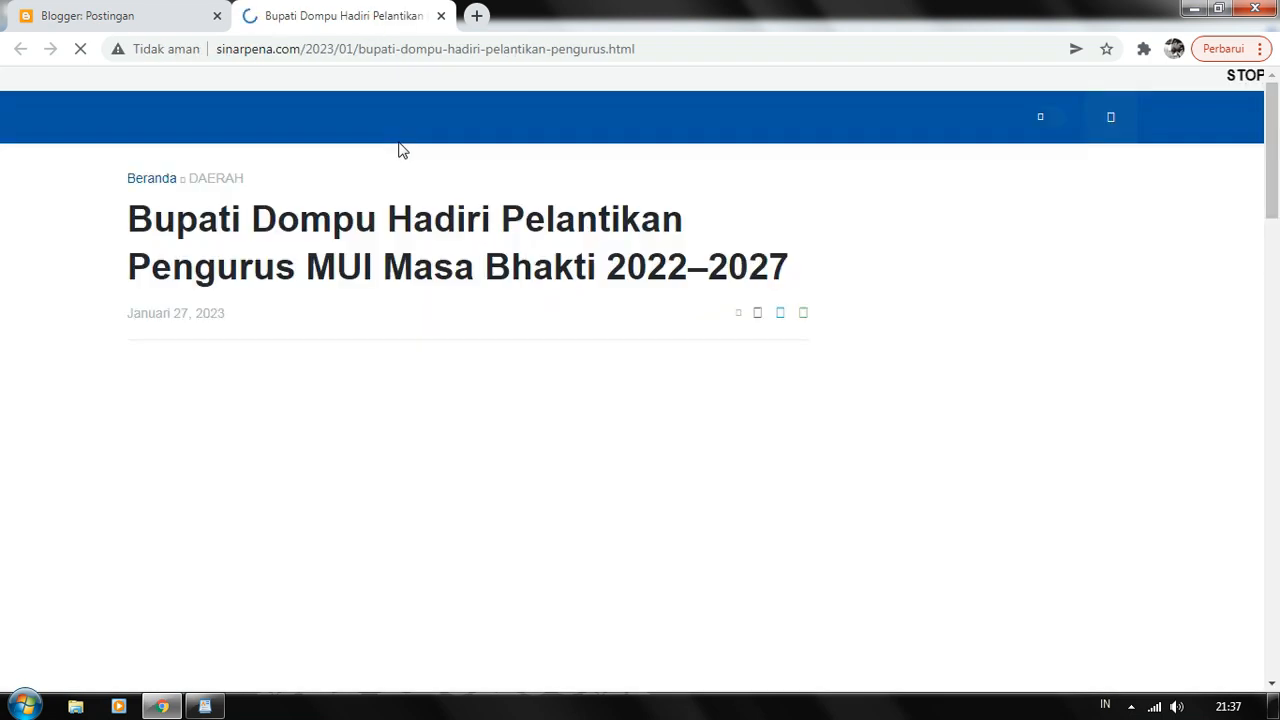
{"action": "scroll", "coordinate": [715, 382], "scroll_direction": "down", "scroll_amount": 8}
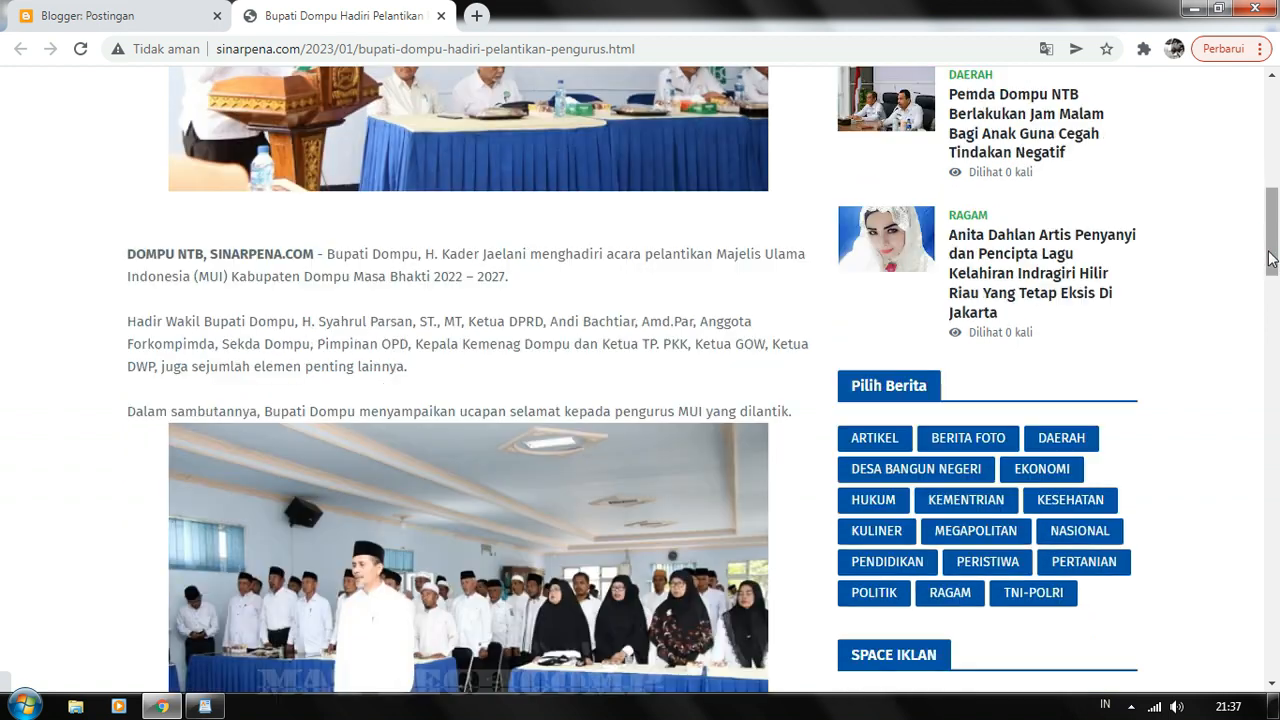
{"action": "left_click_drag", "start_coordinate": [1272, 258], "coordinate": [1268, 482]}
{"action": "left_click_drag", "start_coordinate": [1273, 390], "coordinate": [1275, 270]}
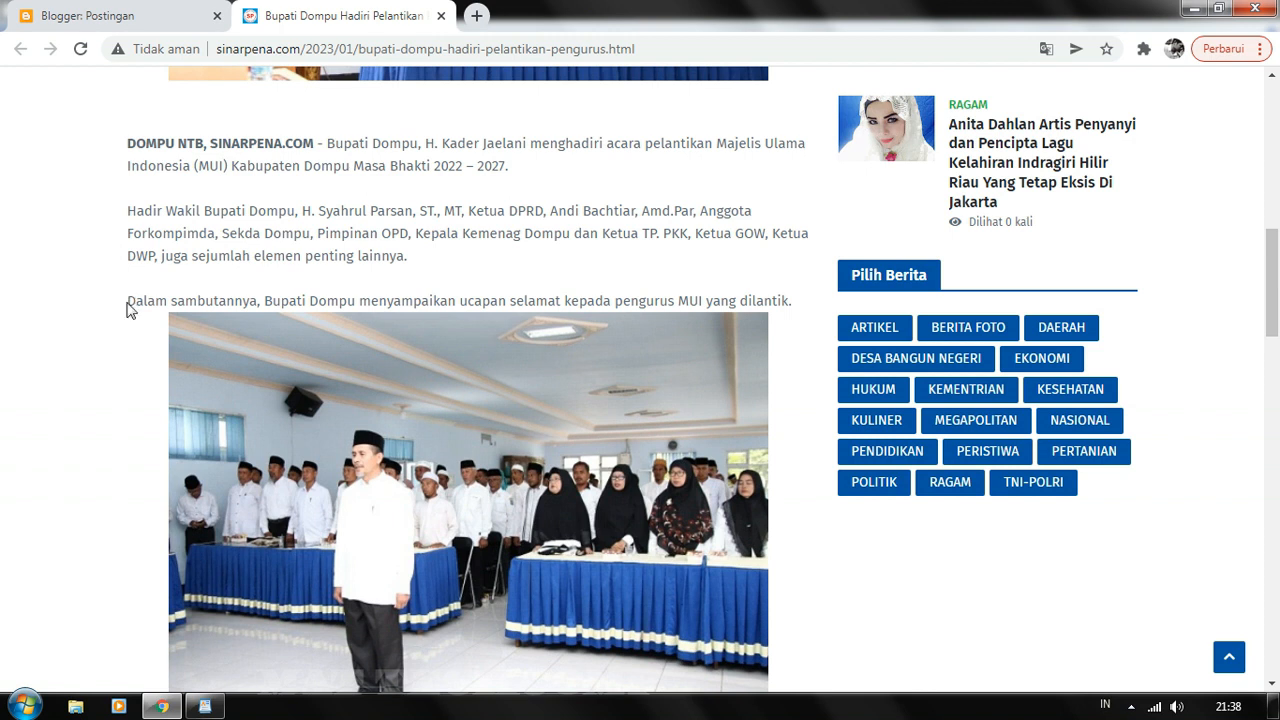
{"action": "left_click_drag", "start_coordinate": [128, 301], "coordinate": [797, 314]}
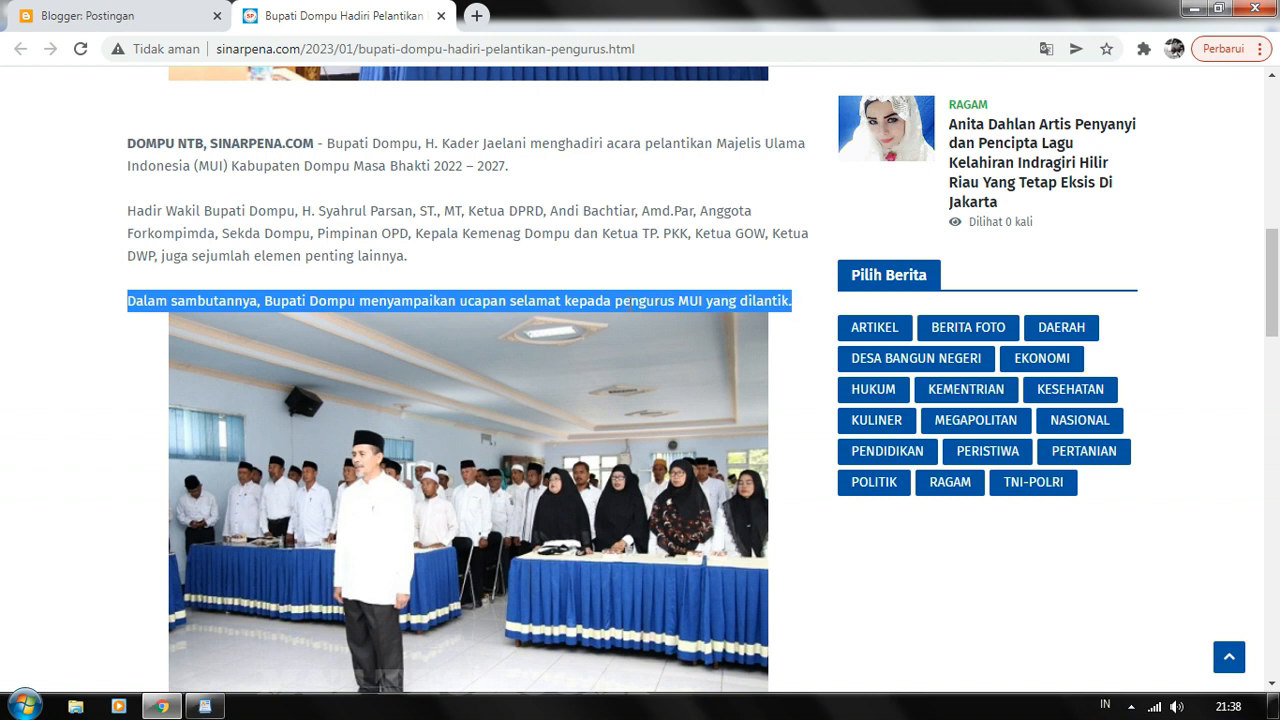
{"action": "left_click", "coordinate": [785, 343]}
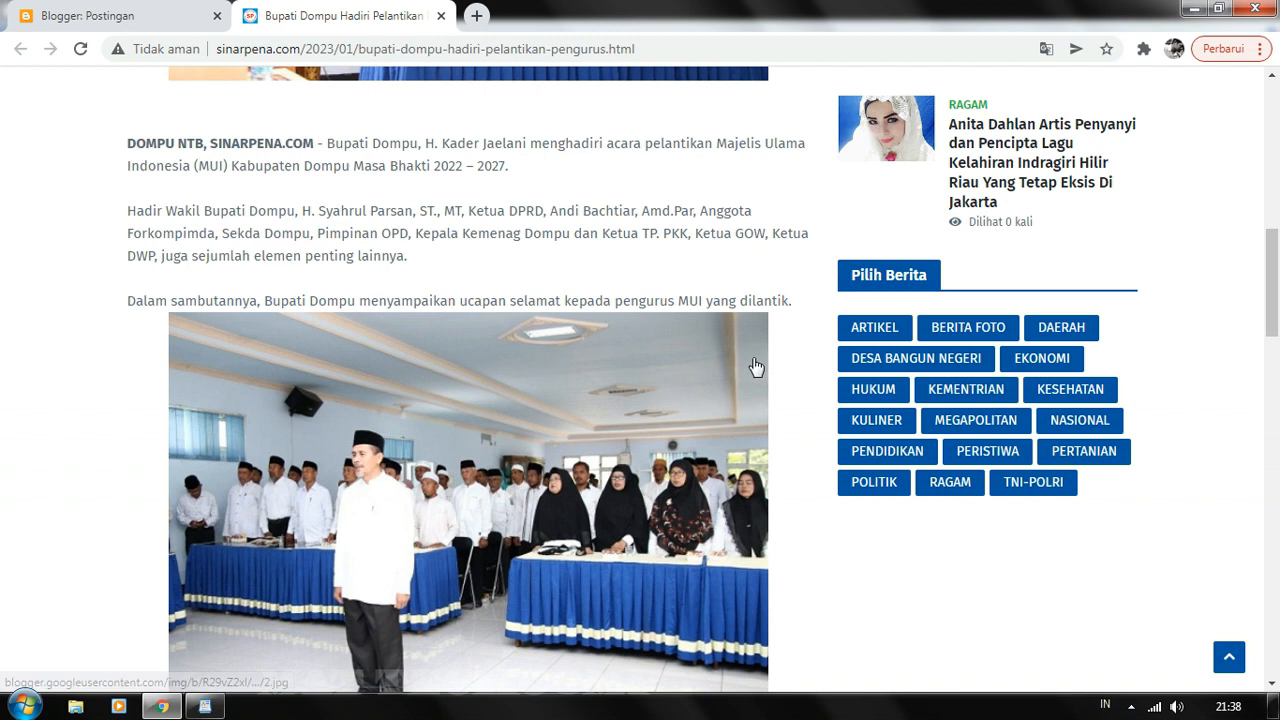
{"action": "left_click", "coordinate": [745, 367]}
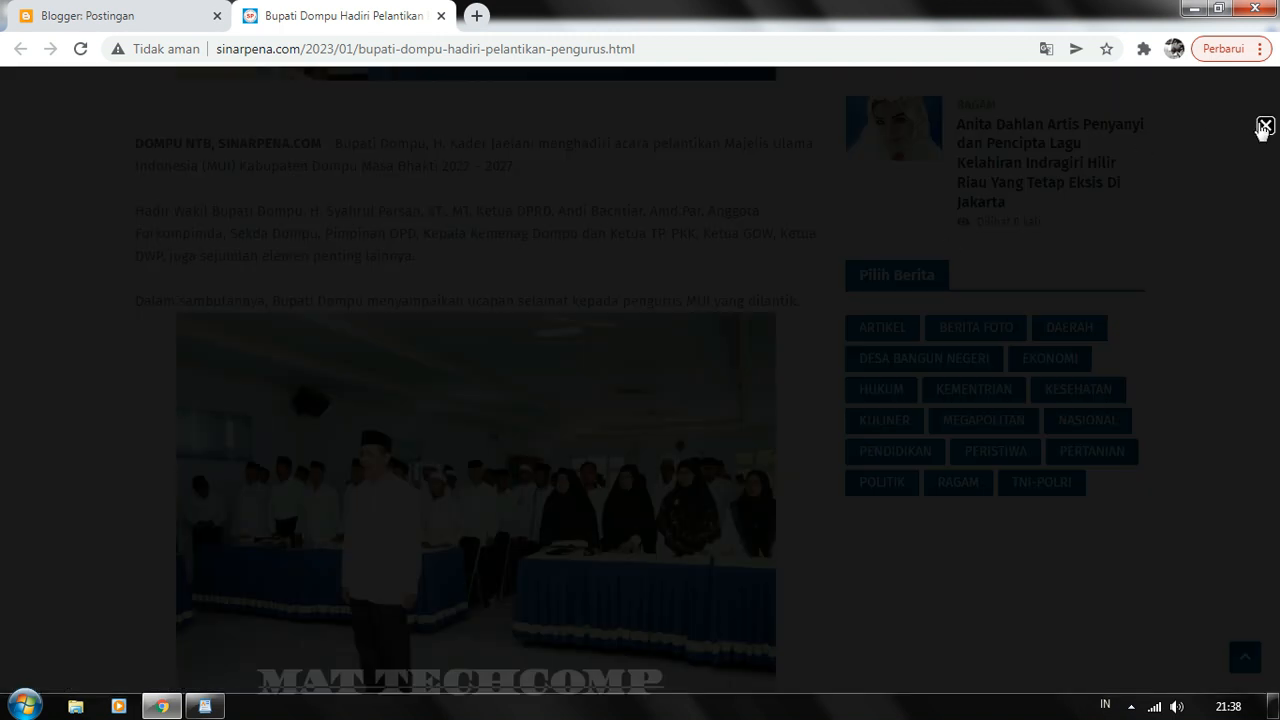
{"action": "left_click", "coordinate": [1264, 125]}
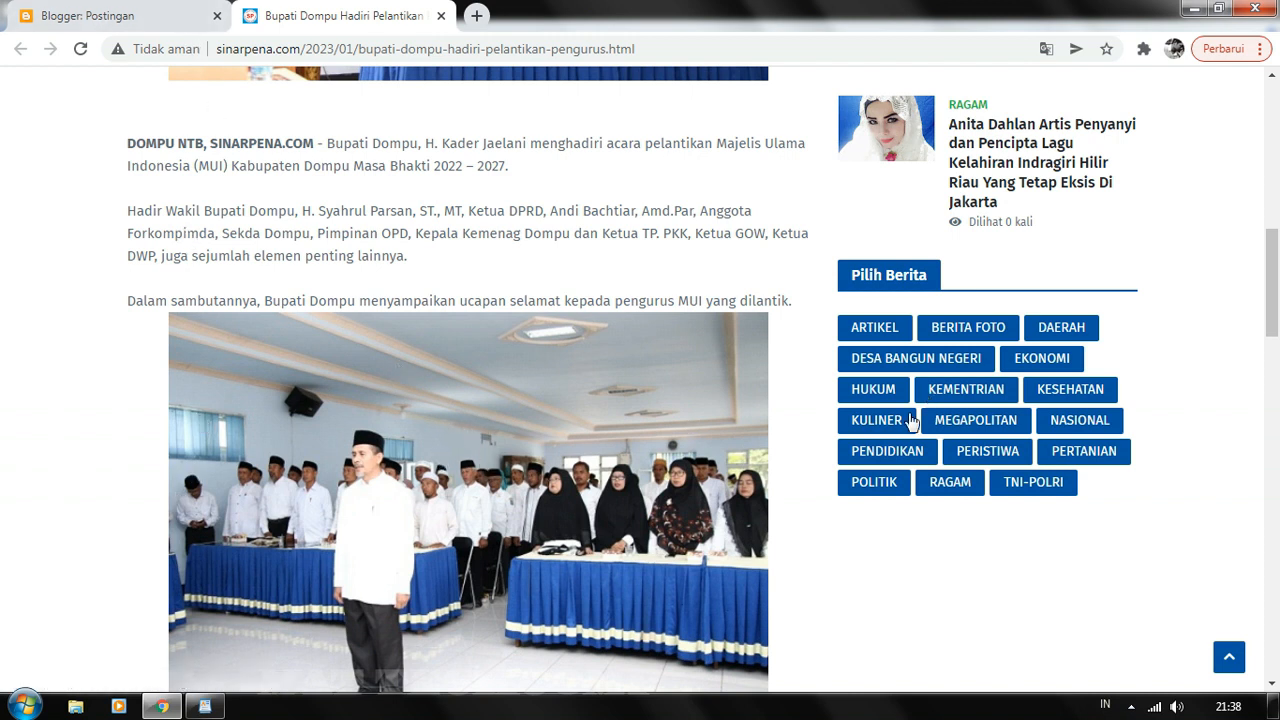
{"action": "mouse_move", "coordinate": [1273, 290]}
{"action": "left_mouse_down"}
{"action": "mouse_move", "coordinate": [1275, 110]}
{"action": "mouse_move", "coordinate": [1277, 310]}
{"action": "left_mouse_up"}
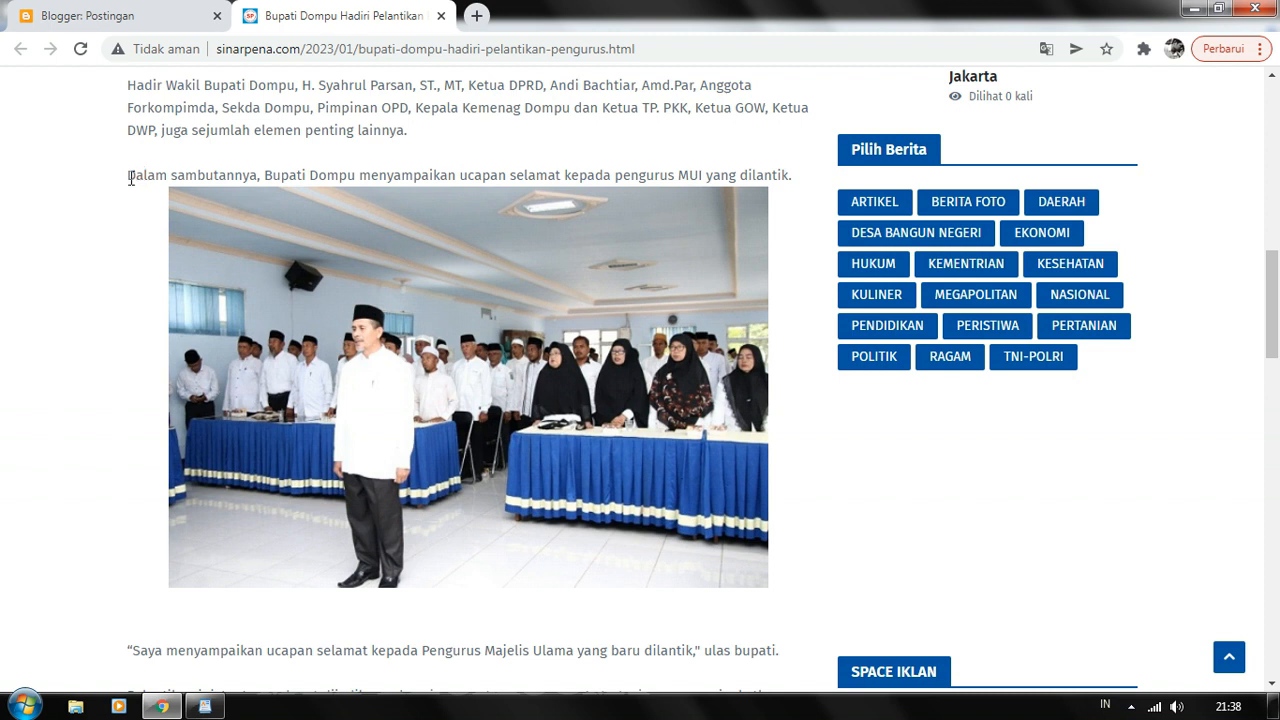
{"action": "left_click_drag", "start_coordinate": [197, 160], "coordinate": [137, 324]}
{"action": "left_click", "coordinate": [137, 324]}
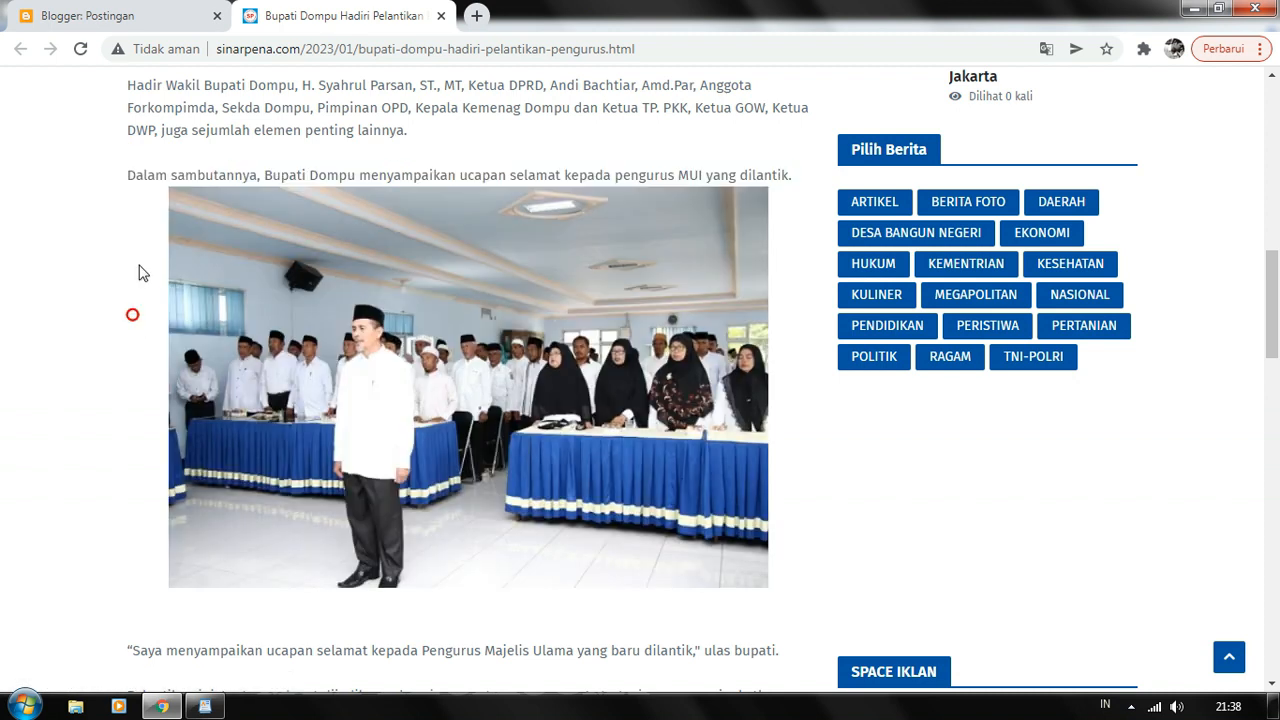
- Reopen the post "Bupati Dompu Hadiri Pelantikan Pengurus MUI Masa Bhakti 2022–2027" for editing from the blog's post list
{"action": "left_click", "coordinate": [115, 15]}
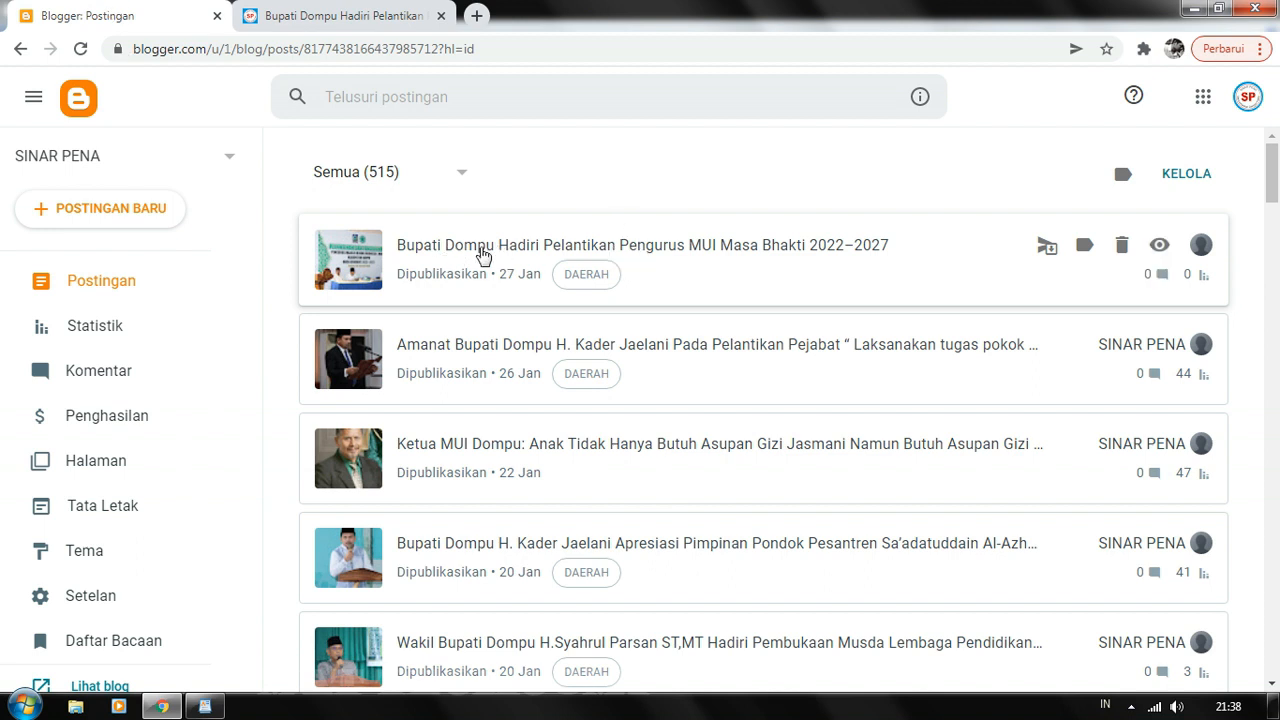
{"action": "left_click", "coordinate": [520, 251]}
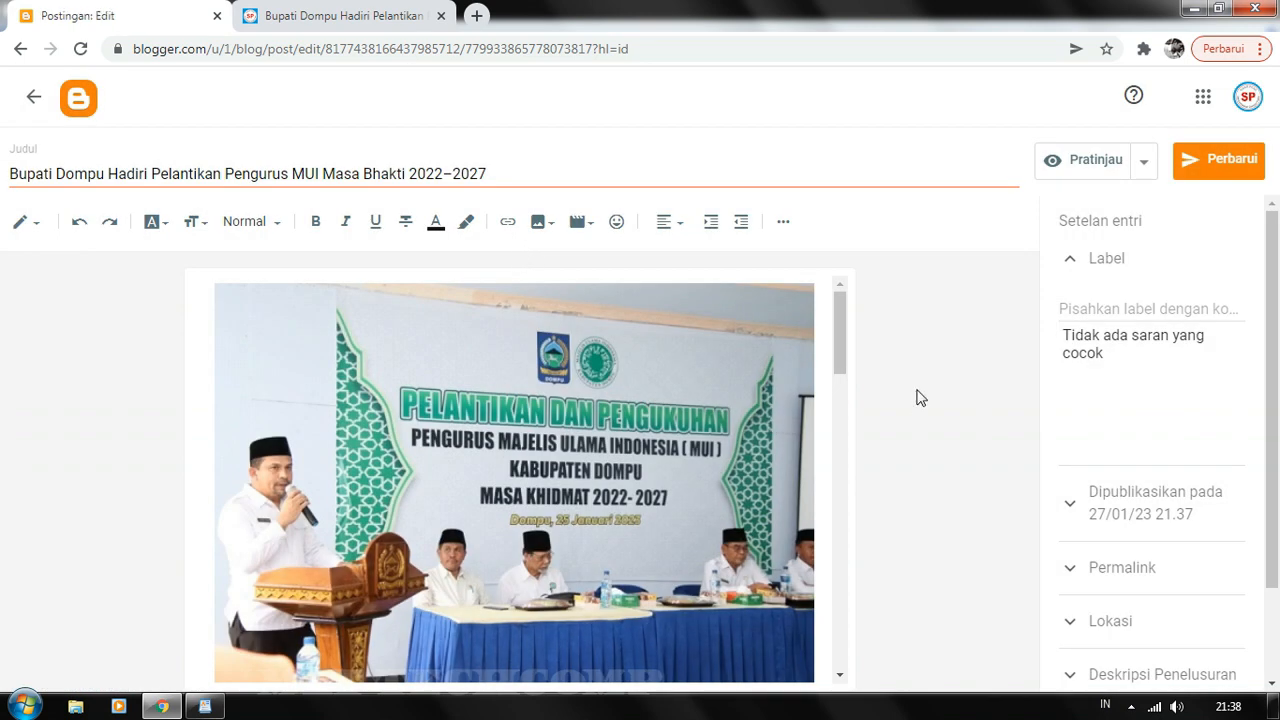
{"action": "scroll", "coordinate": [1263, 275], "scroll_direction": "down", "scroll_amount": 2}
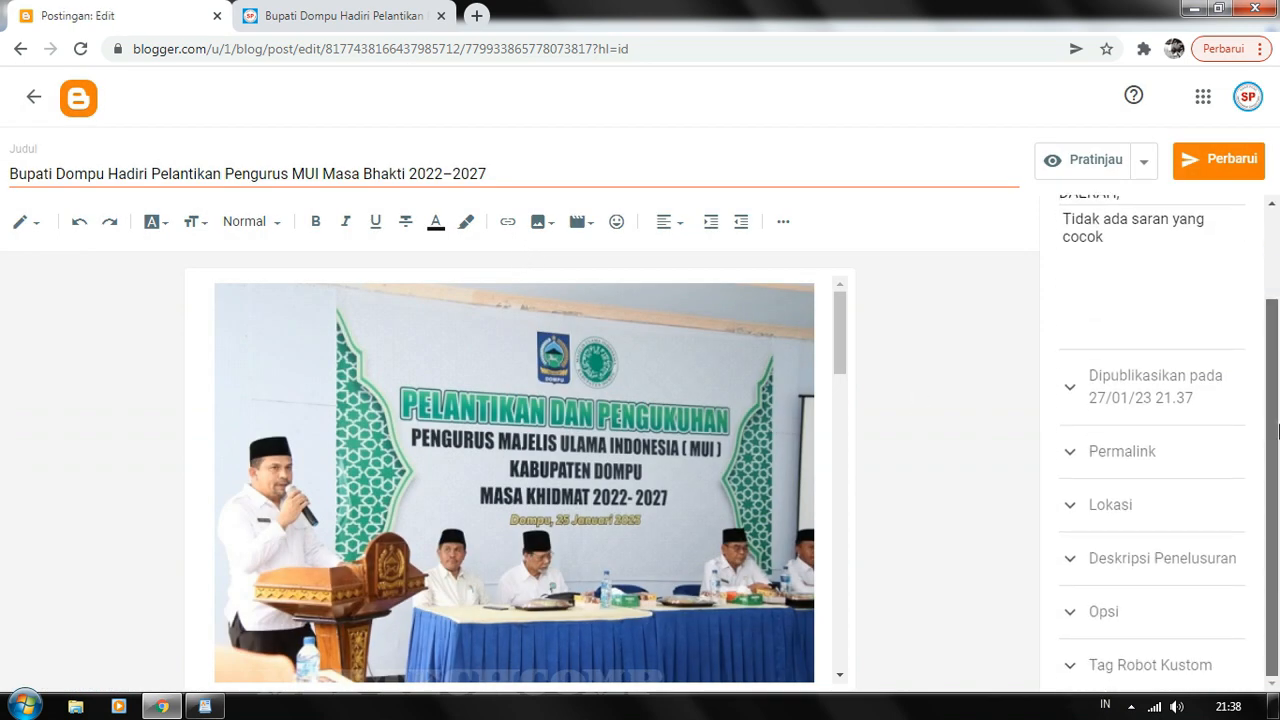
{"action": "scroll", "coordinate": [837, 341], "scroll_direction": "down", "scroll_amount": 5}
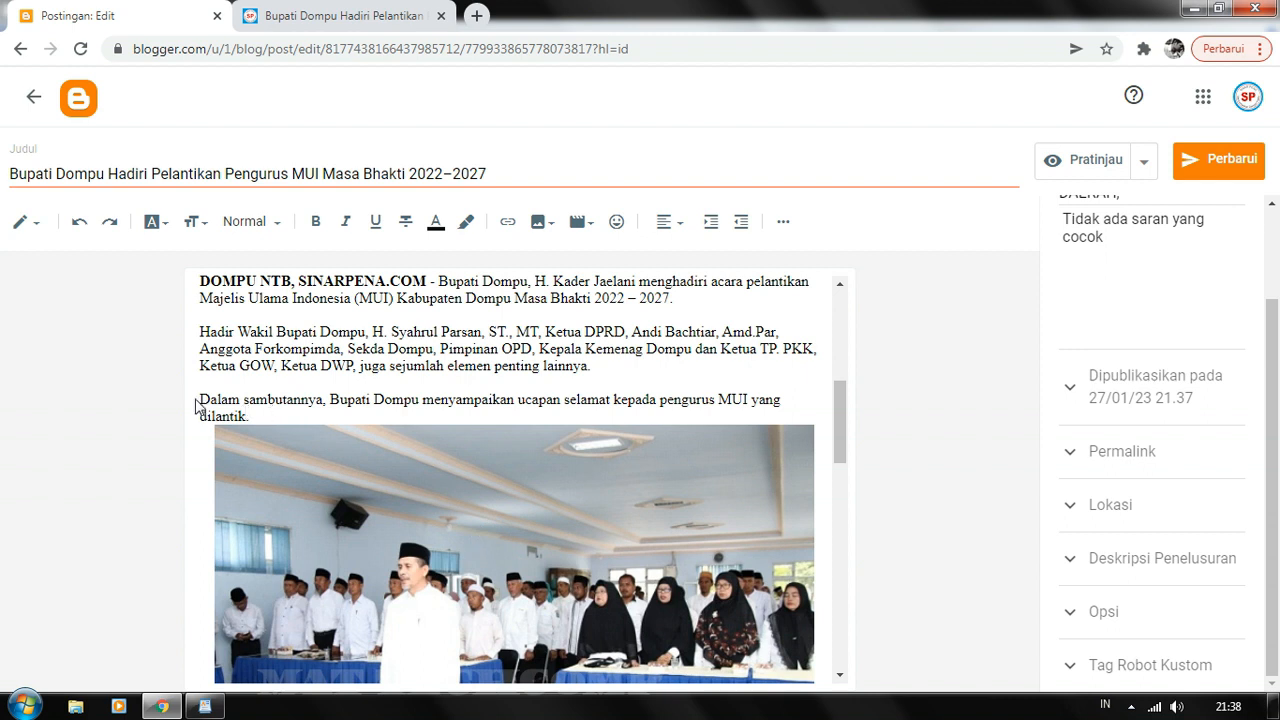
- Add a blank line between the "Dalam sambutannya" paragraph and the photo below it, and update the published post
{"action": "triple_click", "coordinate": [201, 399]}
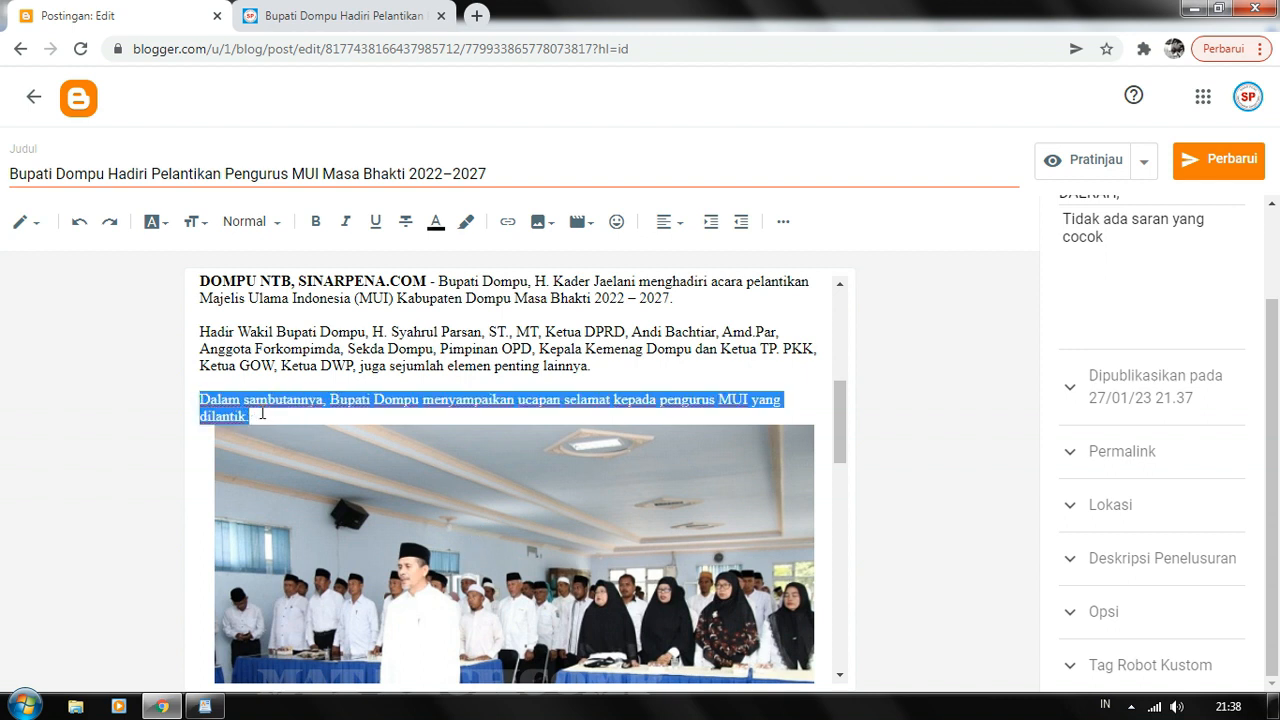
{"action": "left_click", "coordinate": [262, 413]}
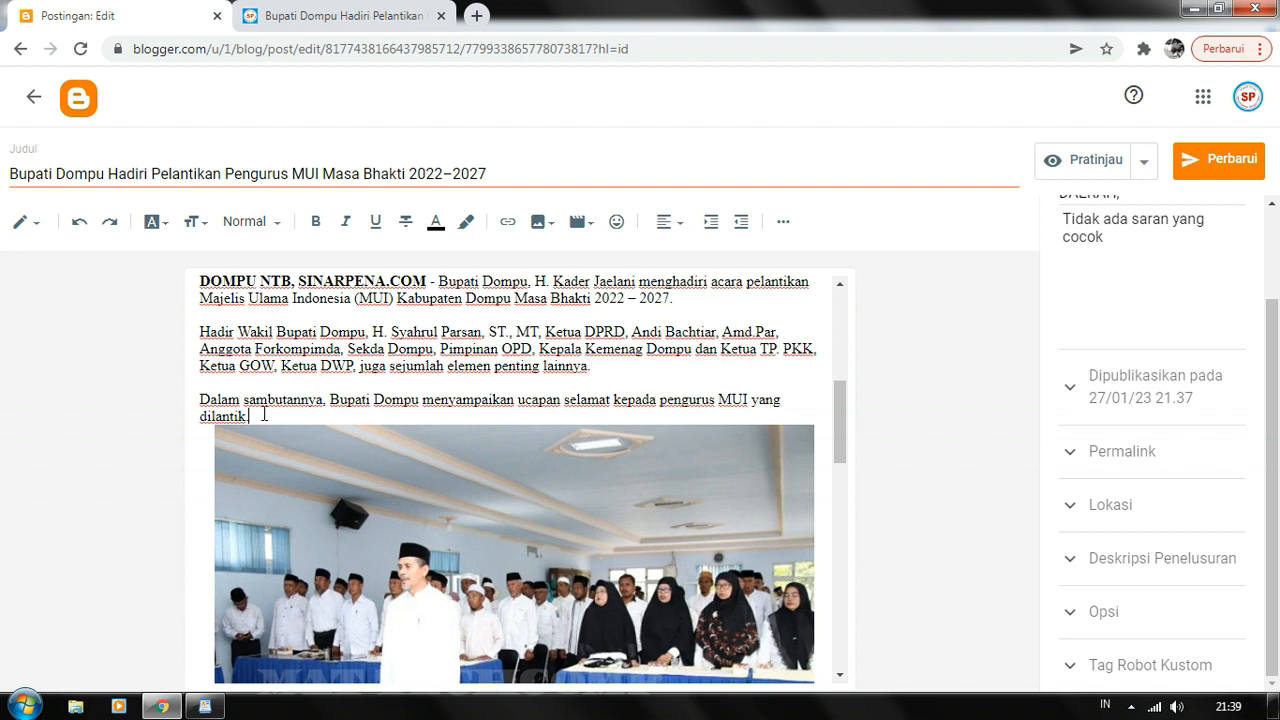
{"action": "key", "text": "Return"}
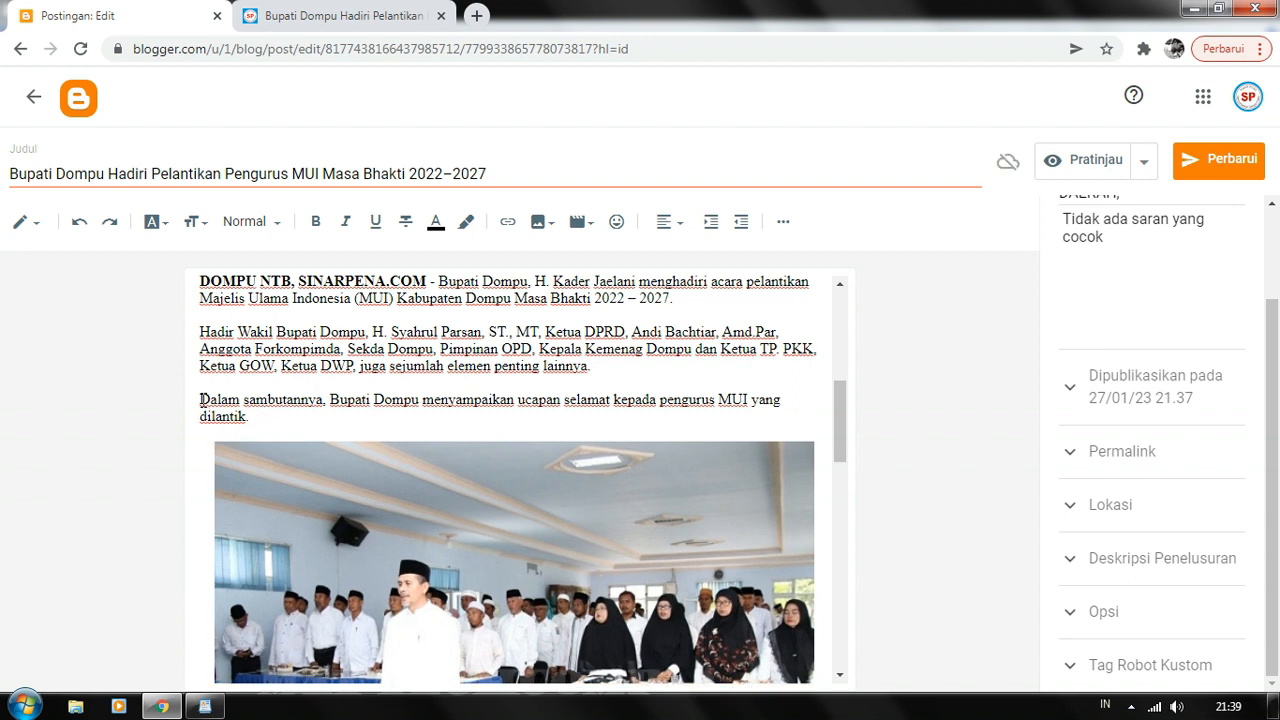
{"action": "triple_click", "coordinate": [203, 400]}
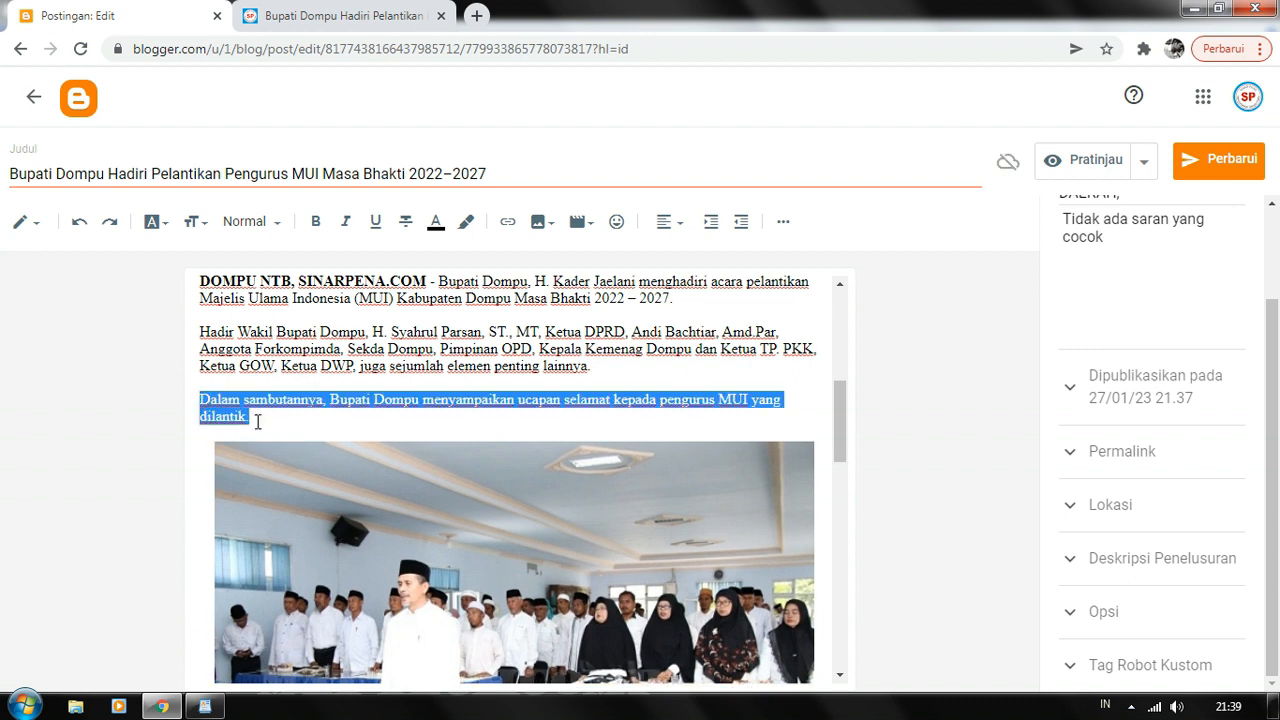
{"action": "left_click", "coordinate": [257, 421]}
{"action": "left_click", "coordinate": [277, 491]}
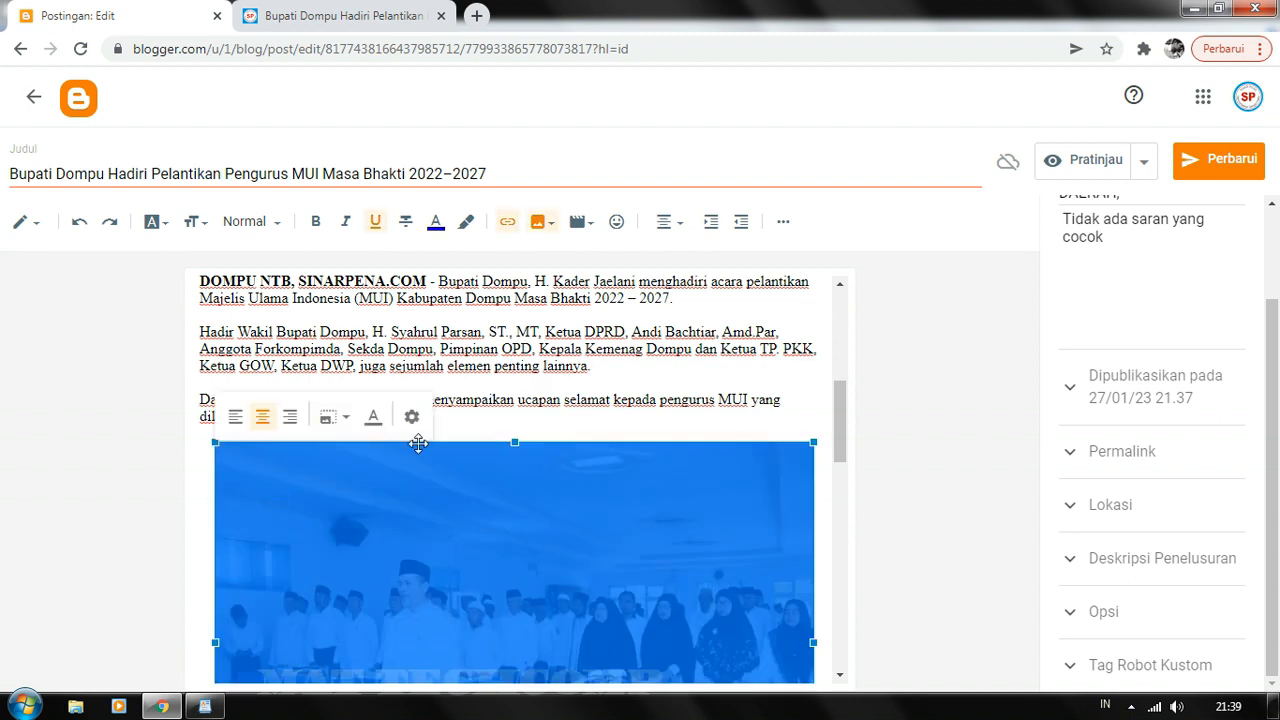
{"action": "left_click", "coordinate": [458, 419]}
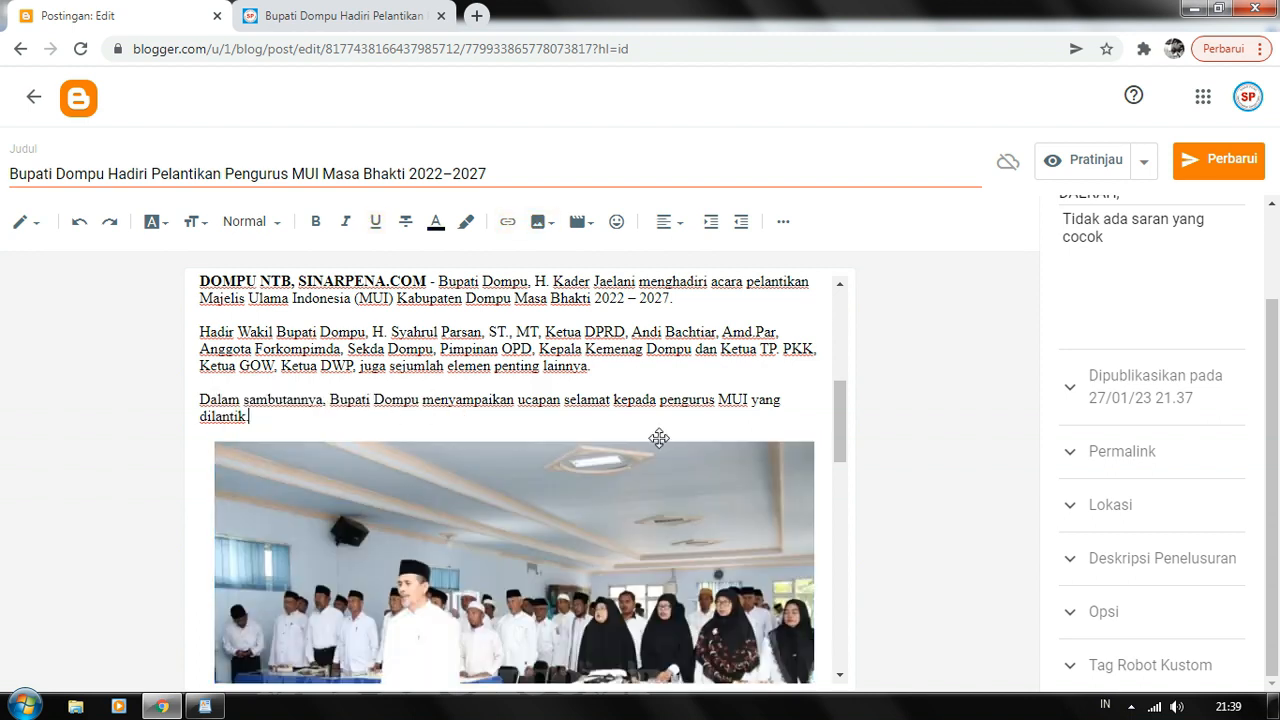
{"action": "left_click_drag", "start_coordinate": [840, 420], "coordinate": [860, 303]}
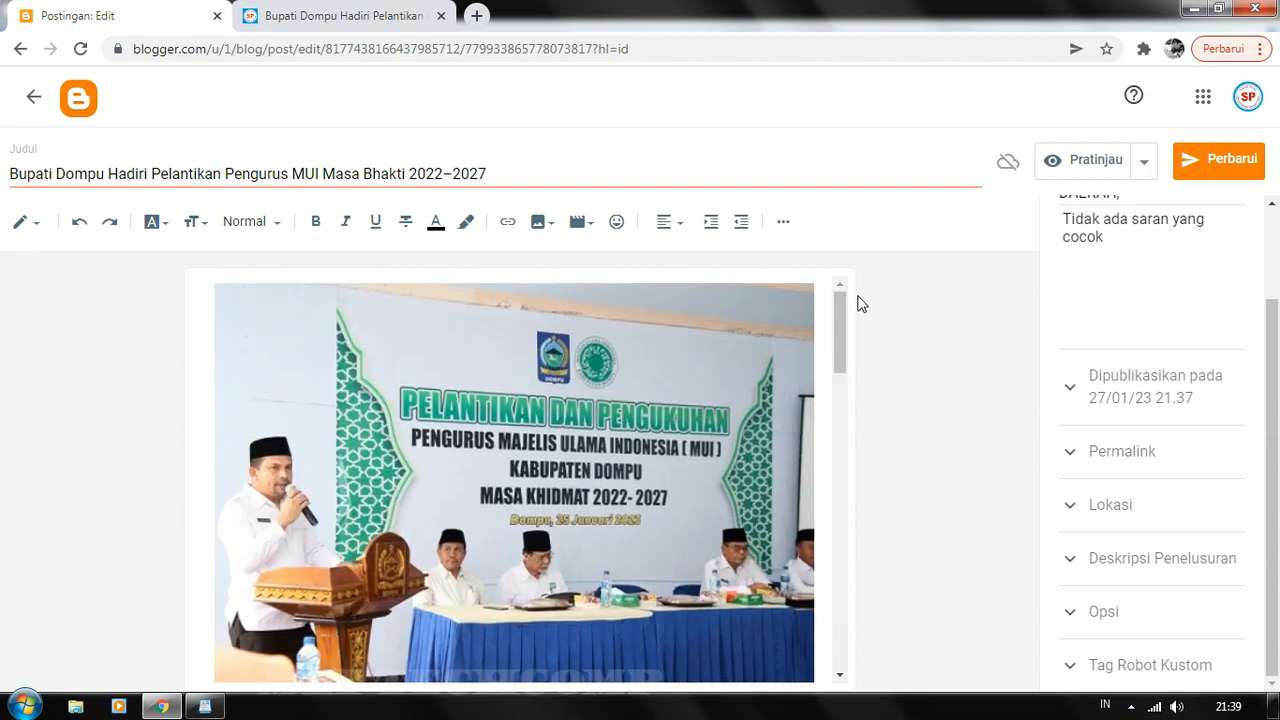
{"action": "left_click", "coordinate": [1207, 168]}
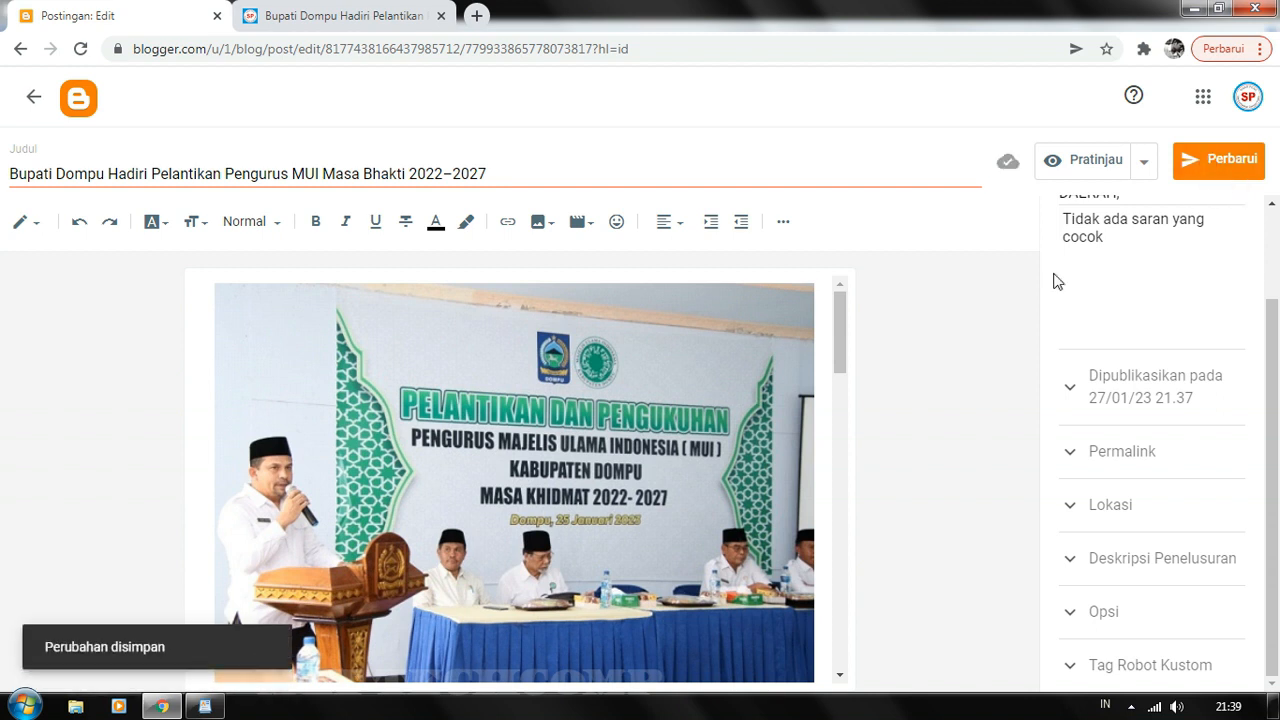
- Reload the live post page and check the spacing between the "Dalam sambutannya" paragraph and its photo
{"action": "left_click", "coordinate": [286, 14]}
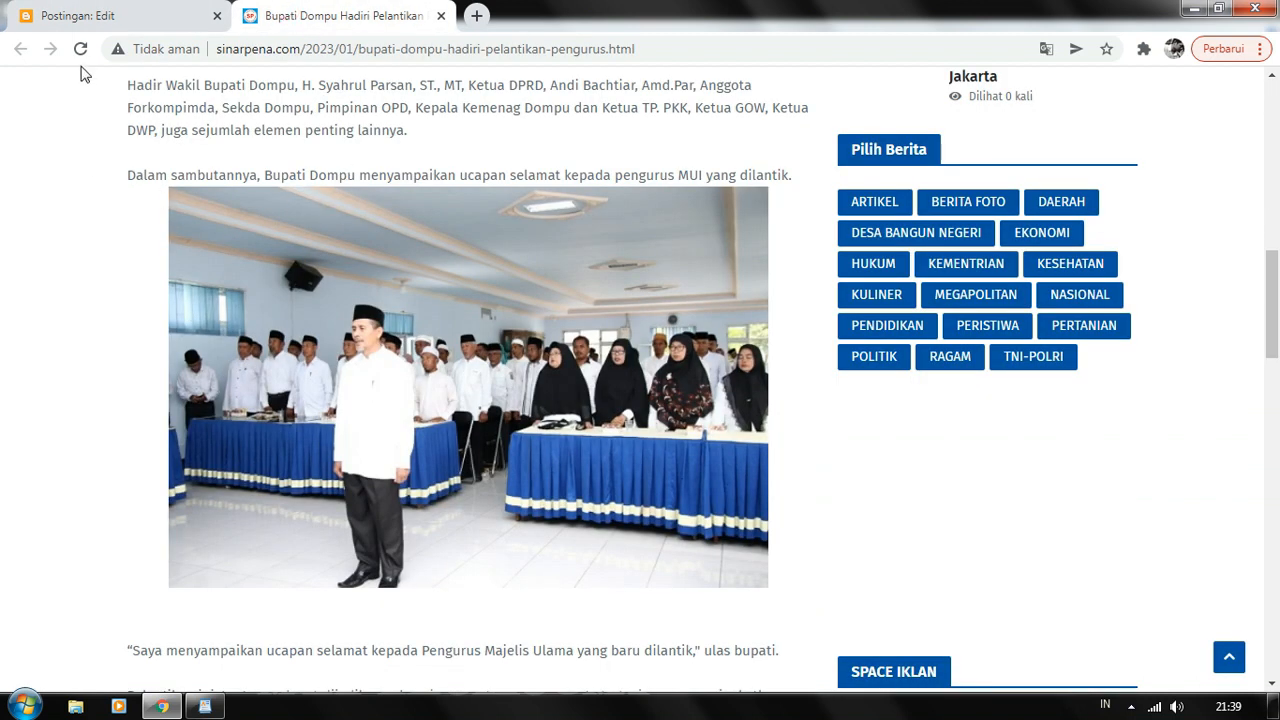
{"action": "left_click", "coordinate": [80, 48]}
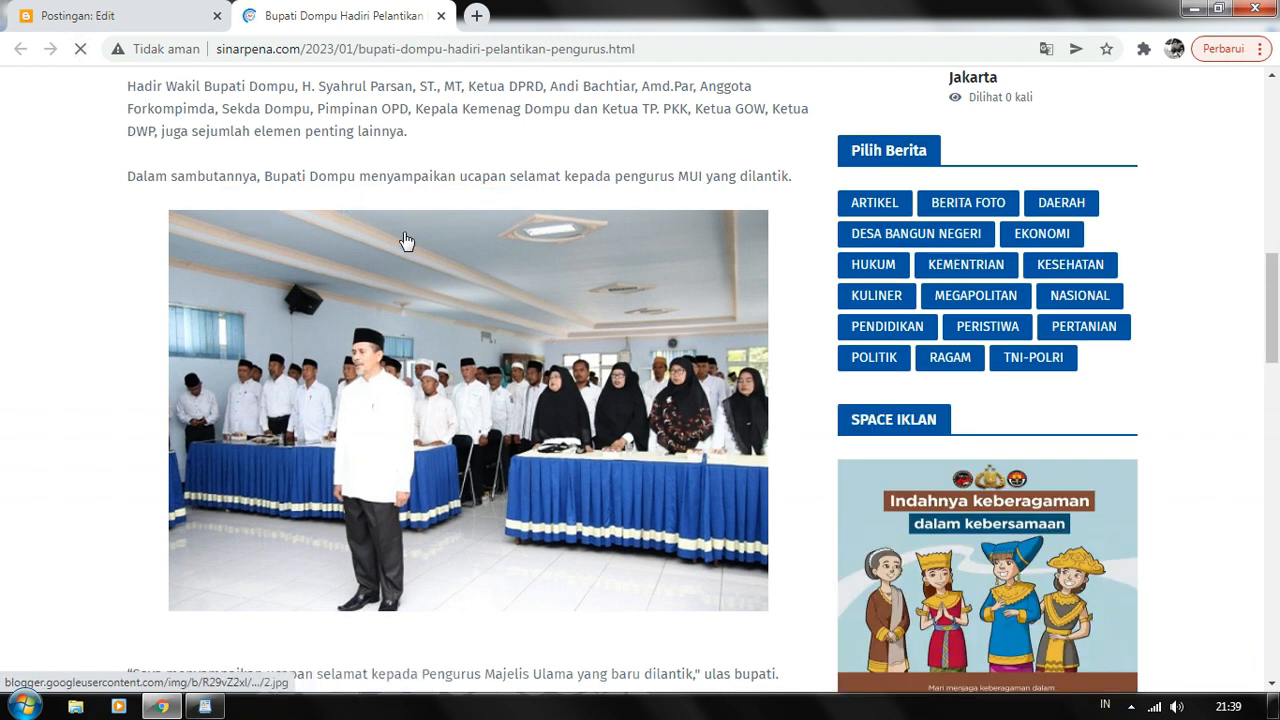
{"action": "left_click_drag", "start_coordinate": [129, 176], "coordinate": [797, 190]}
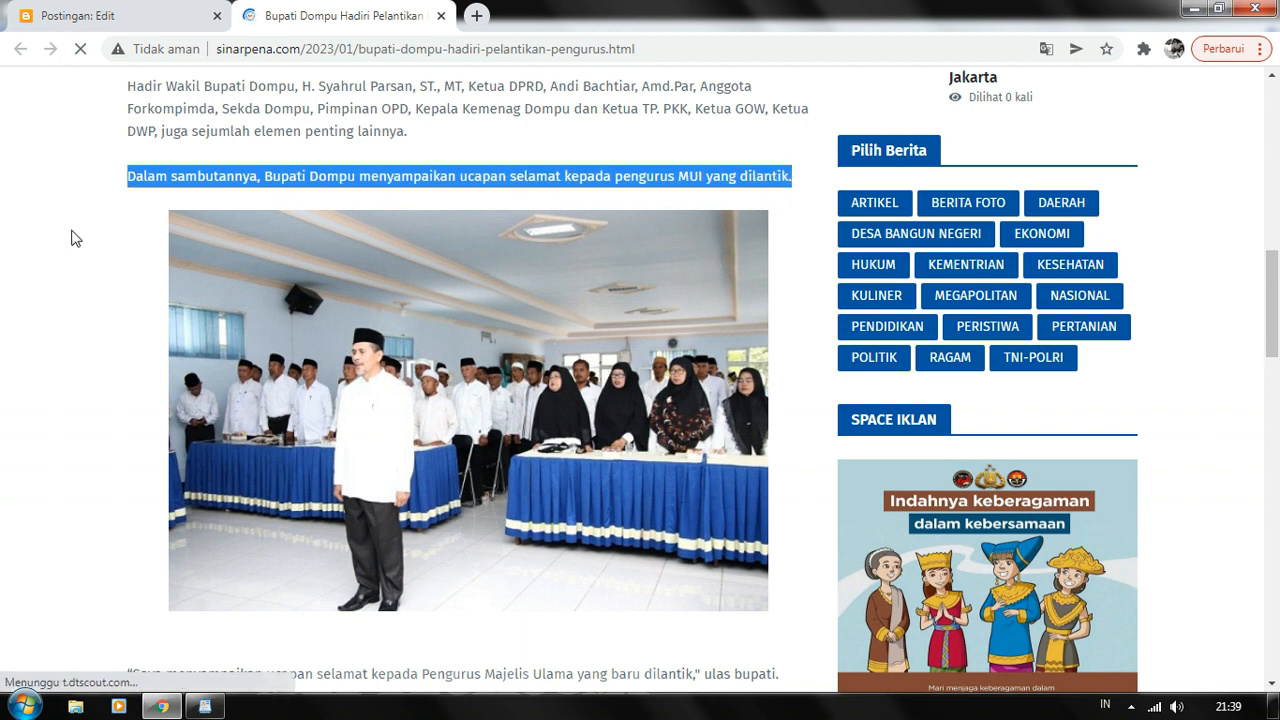
{"action": "left_click", "coordinate": [72, 222]}
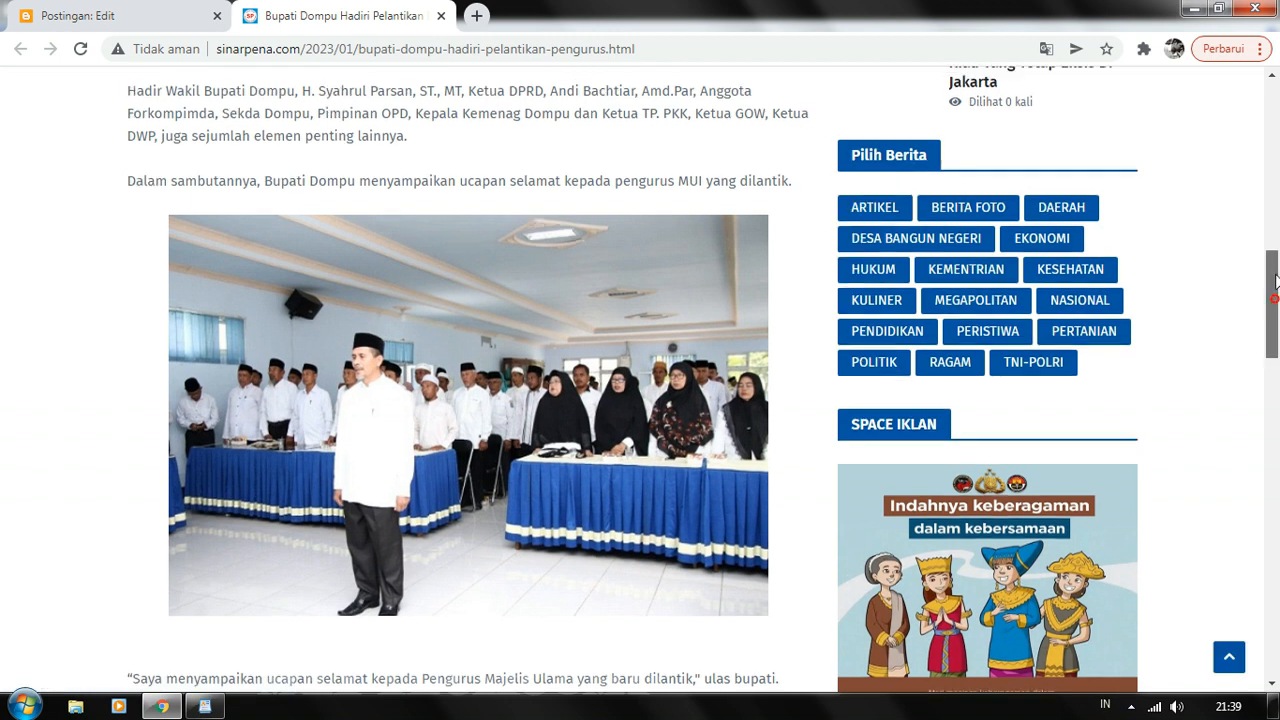
- Check the opening paragraph's bold dateline and the layout of the remaining text on the live post page
{"action": "scroll", "coordinate": [131, 170], "scroll_direction": "up", "scroll_amount": 2}
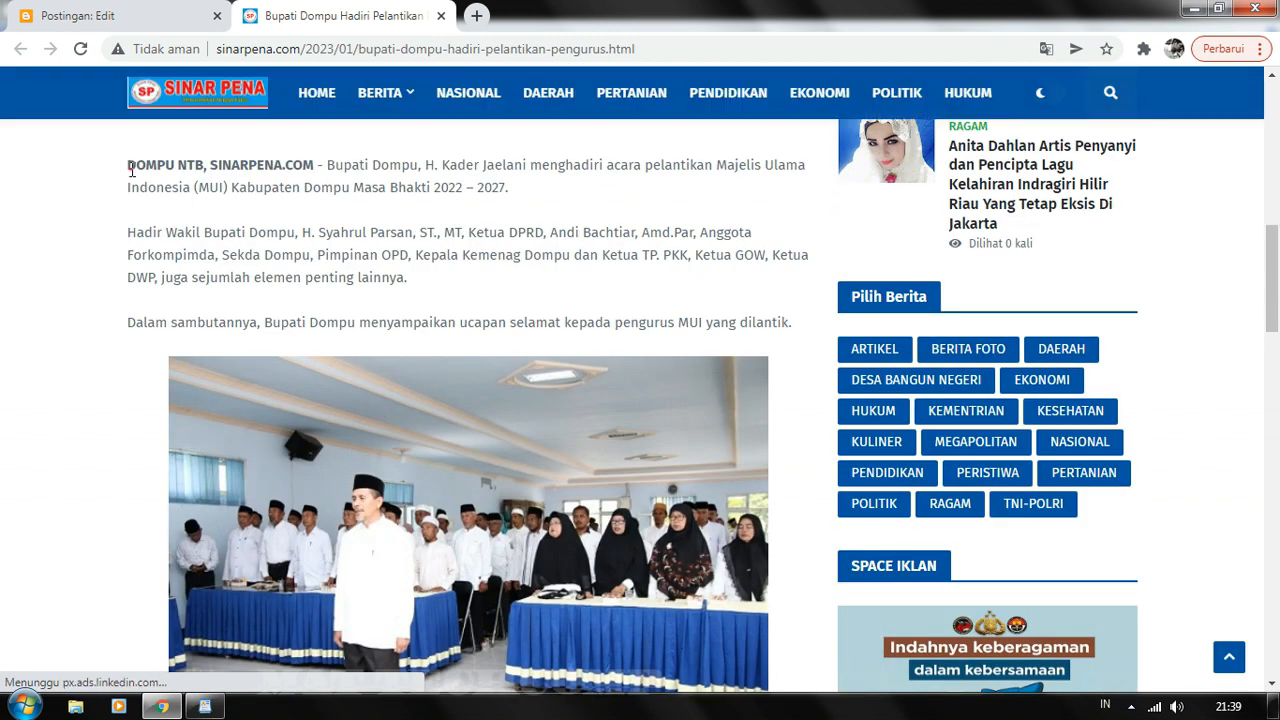
{"action": "left_click_drag", "start_coordinate": [129, 171], "coordinate": [565, 192]}
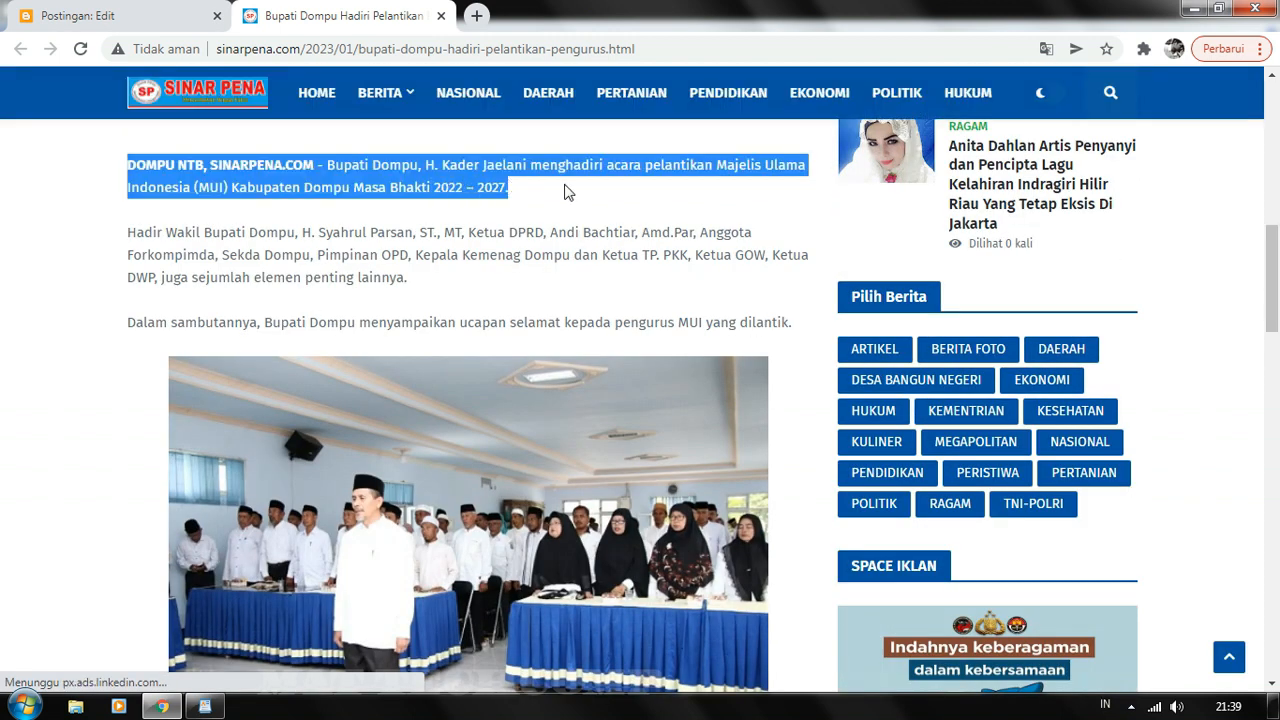
{"action": "left_click", "coordinate": [256, 263]}
{"action": "left_click_drag", "start_coordinate": [1272, 336], "coordinate": [1275, 505]}
- Leave the post editor and return to the SINAR PENA blog's post list
{"action": "left_click", "coordinate": [180, 16]}
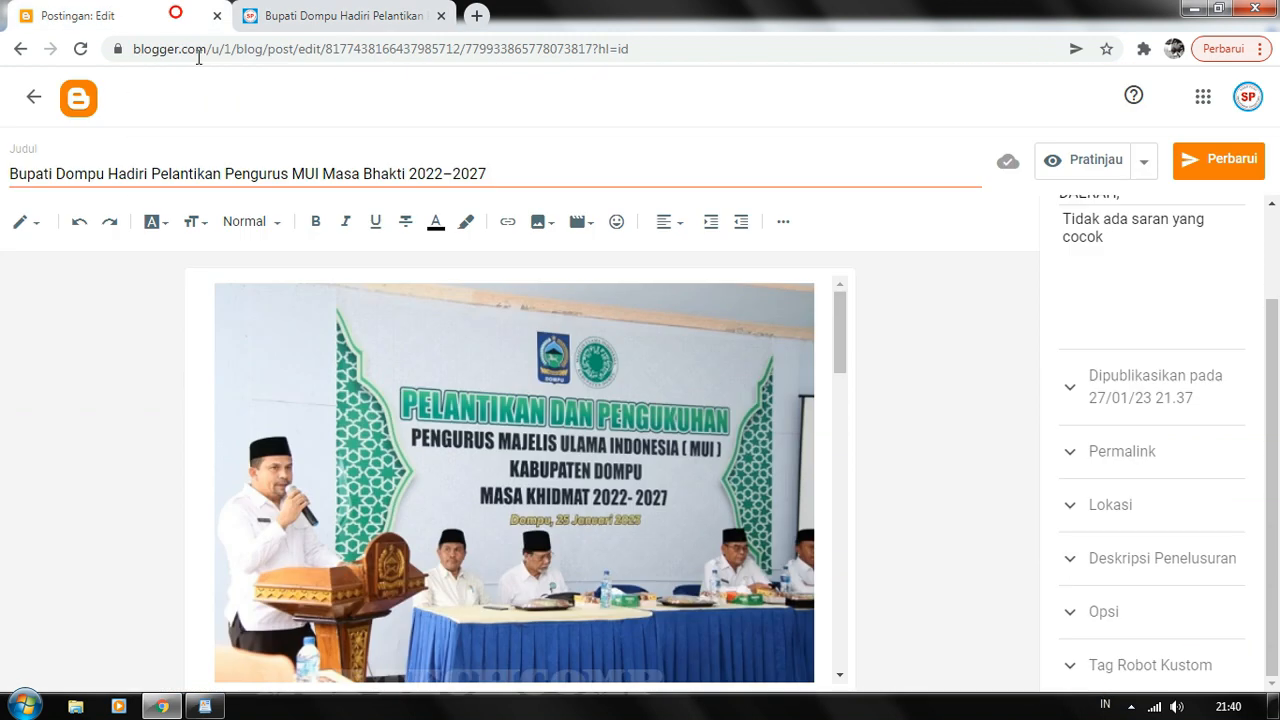
{"action": "left_click", "coordinate": [75, 93]}
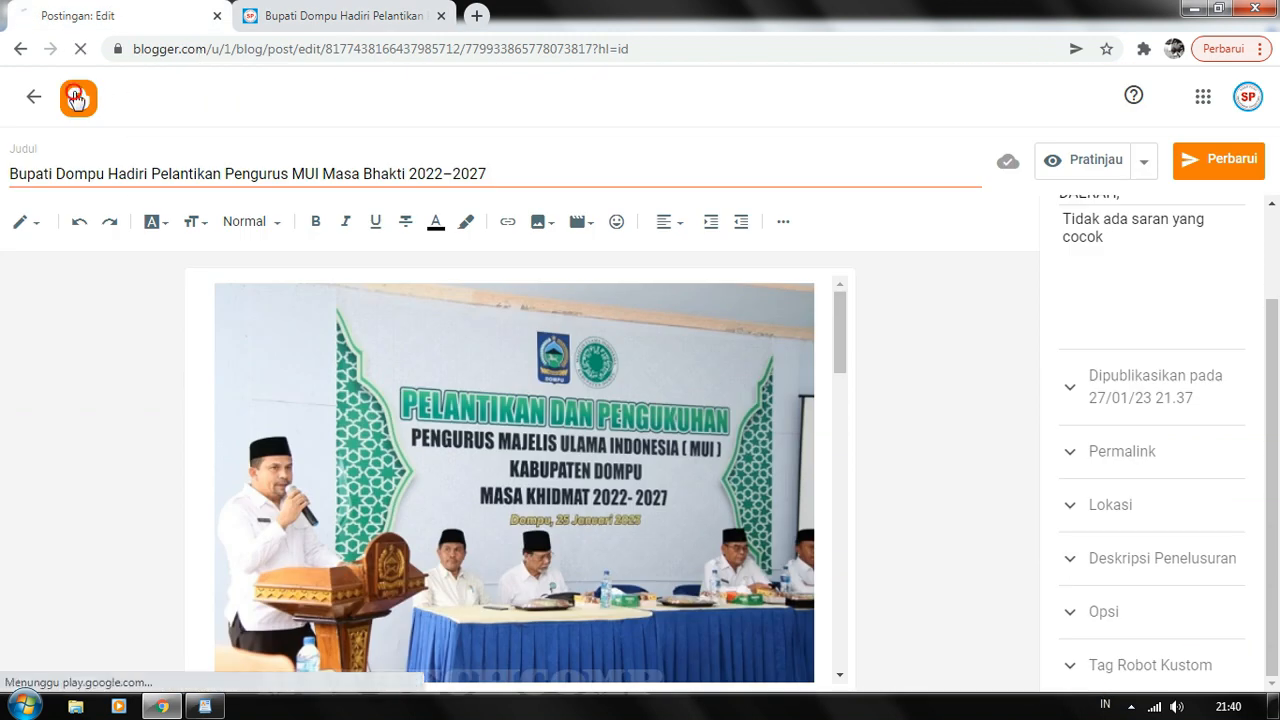
{"action": "left_click", "coordinate": [296, 15]}
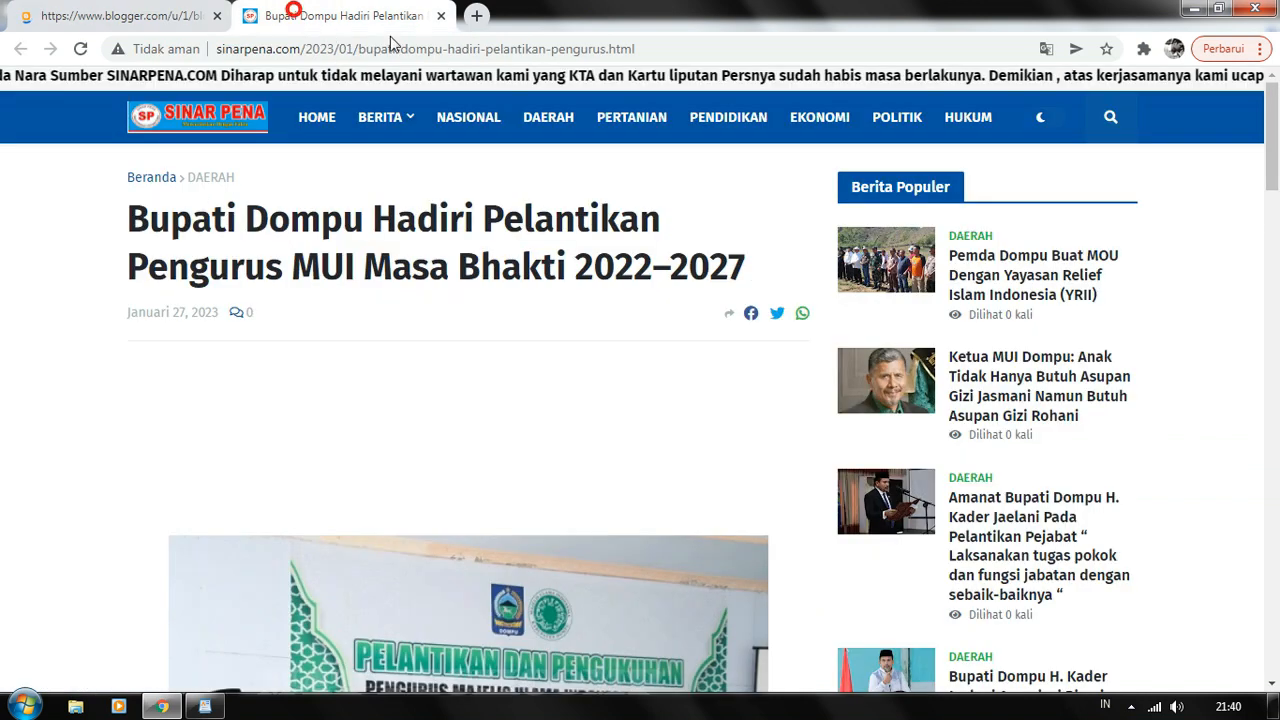
{"action": "left_click", "coordinate": [198, 16]}
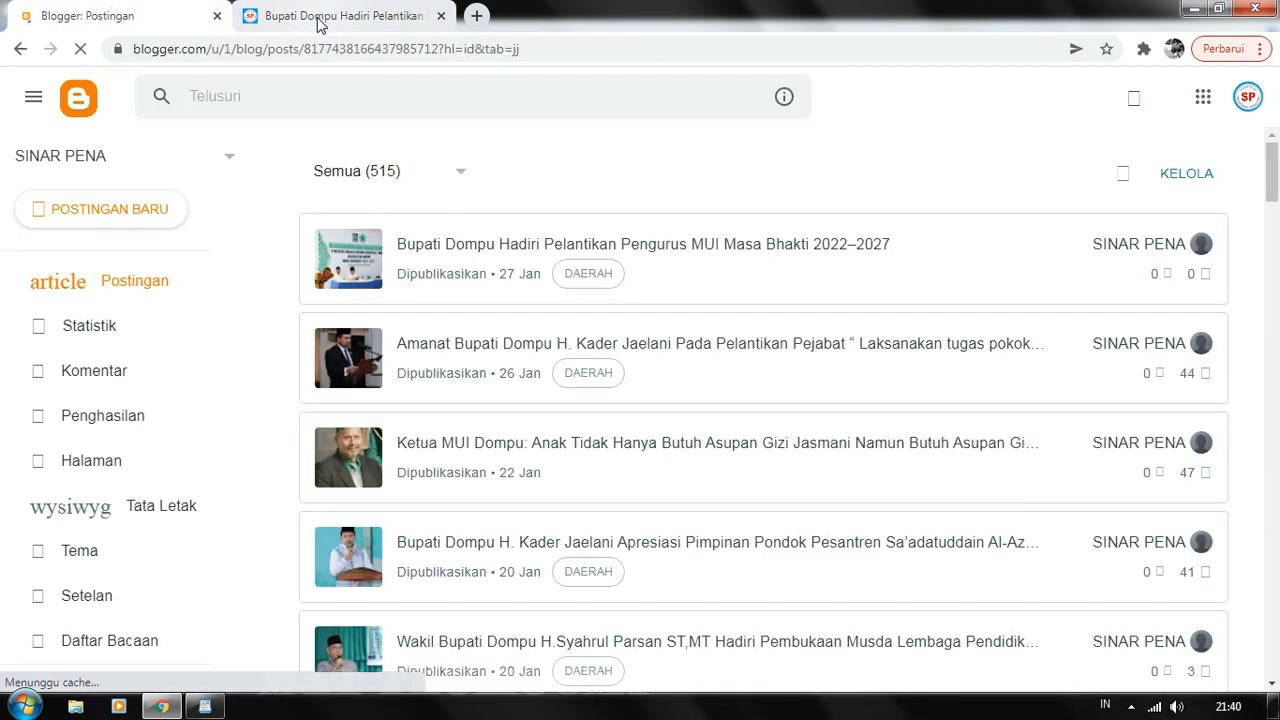
{"action": "left_click", "coordinate": [316, 17]}
{"action": "left_click", "coordinate": [150, 16]}
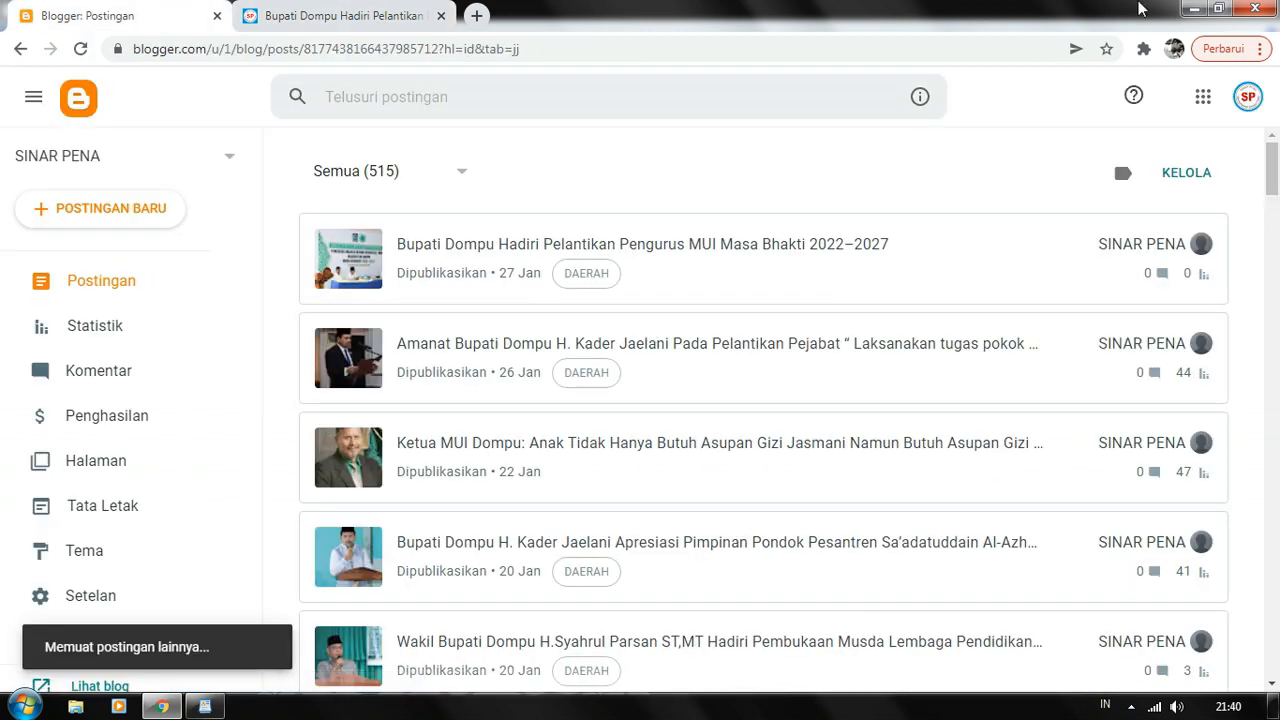
- Minimize the browser and the WordPad article to reveal the desktop, and refresh the desktop
{"action": "left_click", "coordinate": [1196, 9]}
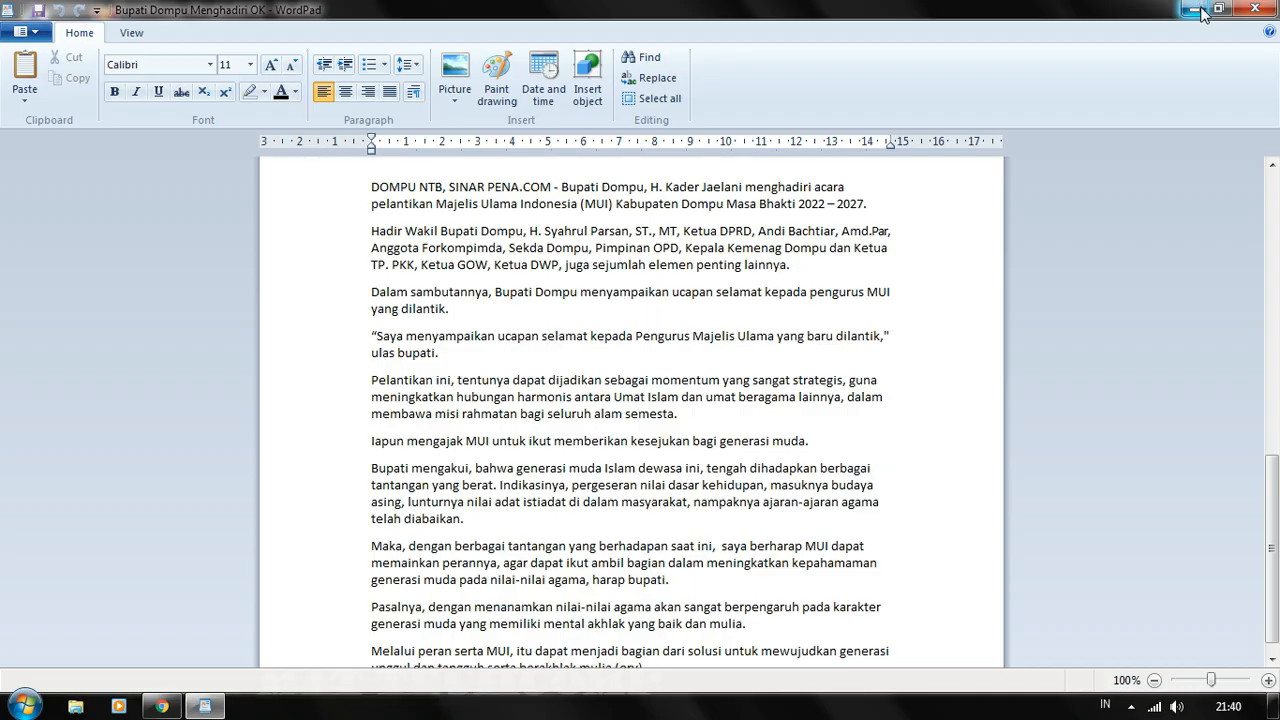
{"action": "left_click", "coordinate": [1201, 12]}
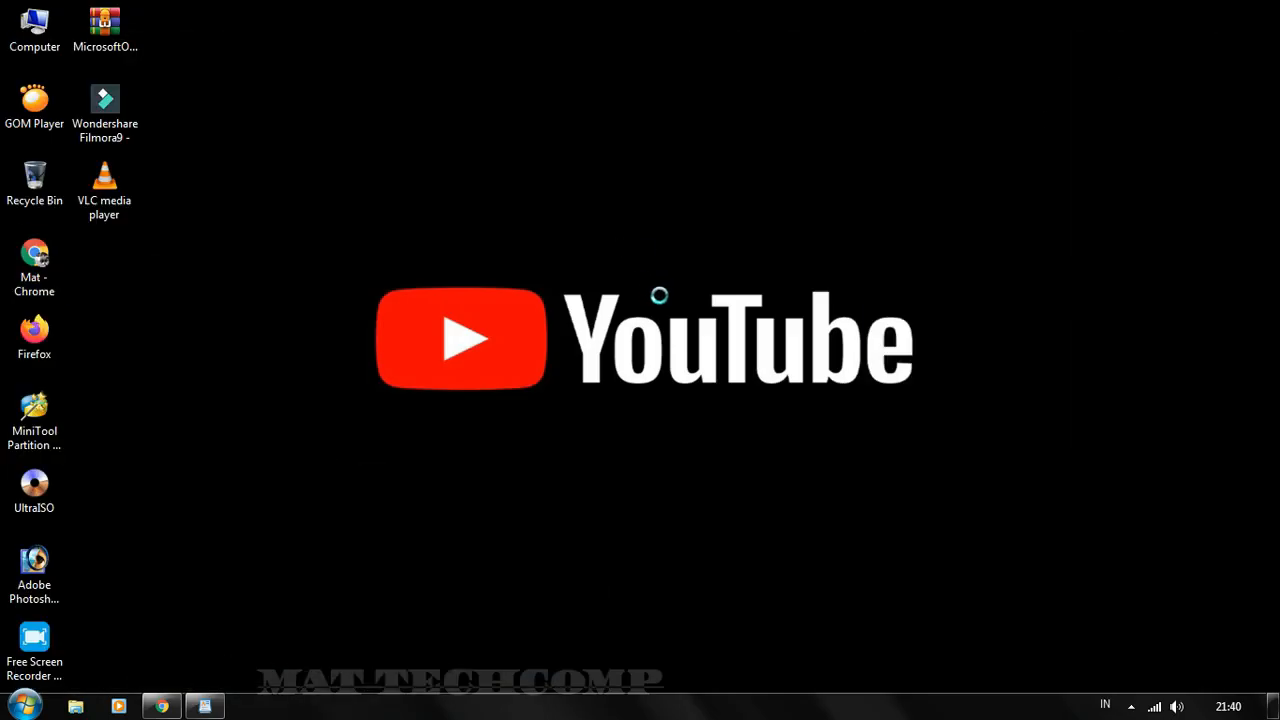
{"action": "right_click", "coordinate": [618, 240]}
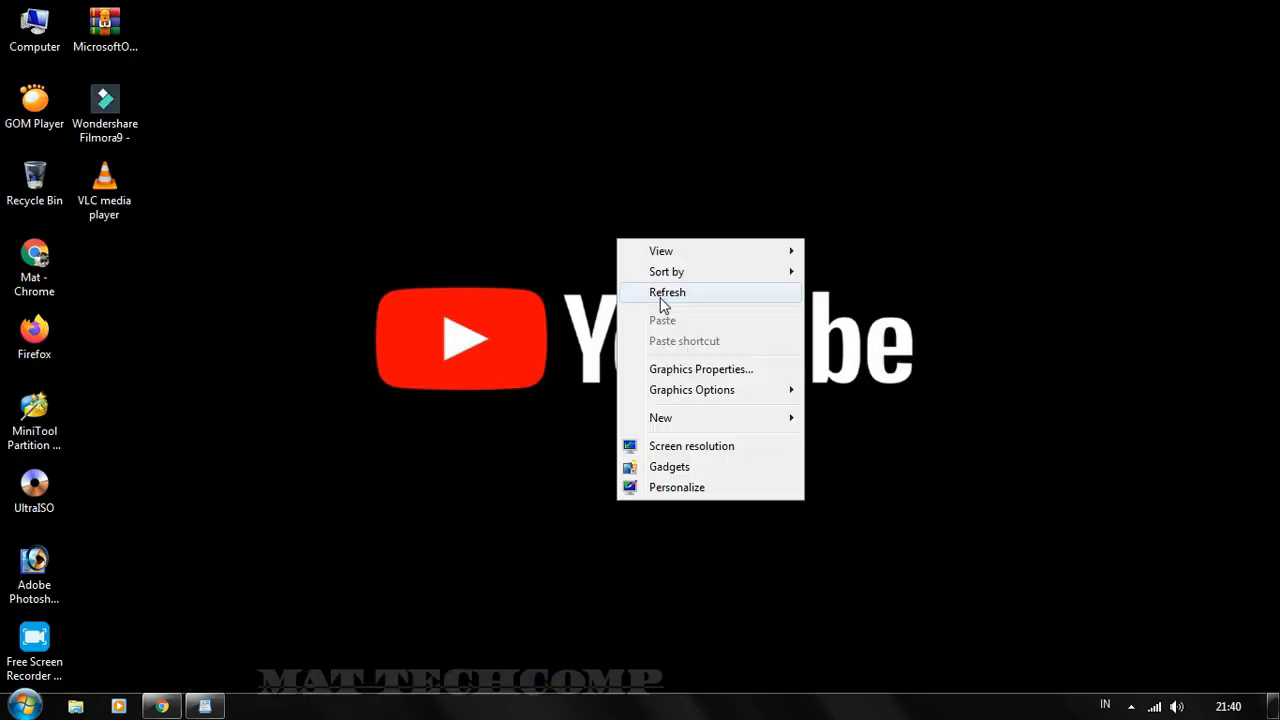
{"action": "left_click", "coordinate": [664, 292]}
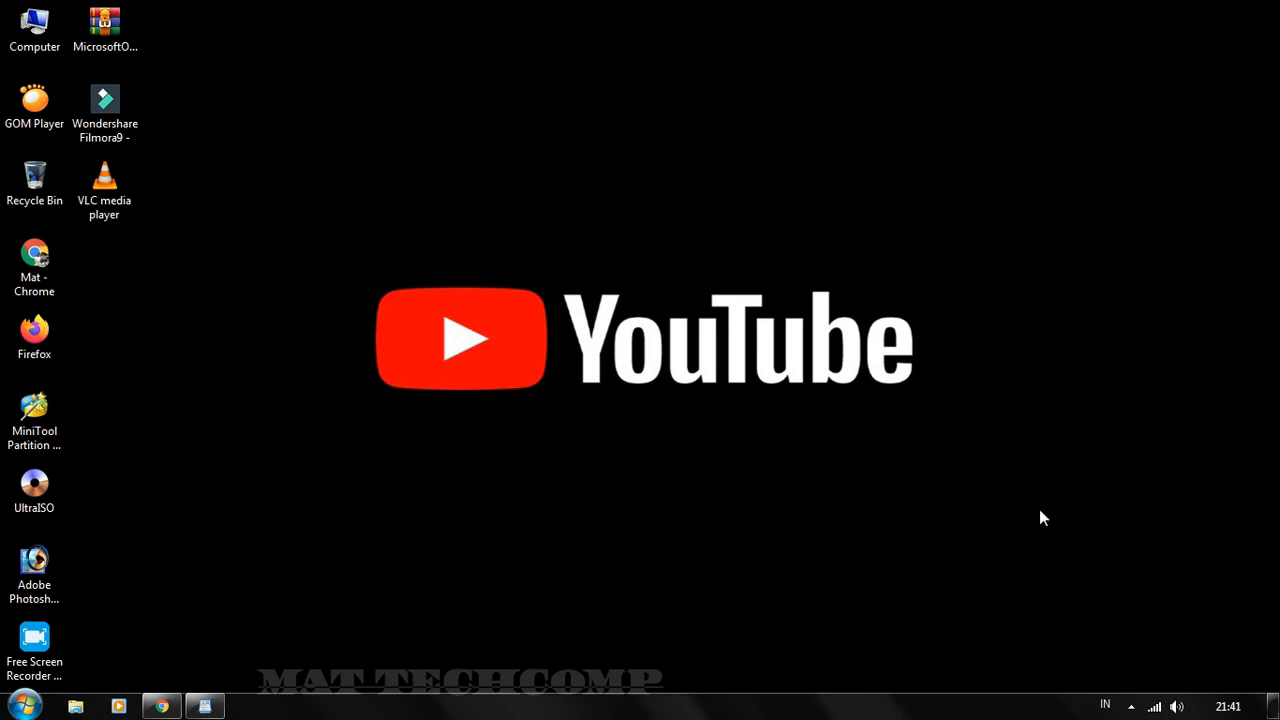
{"action": "left_click", "coordinate": [1131, 706]}
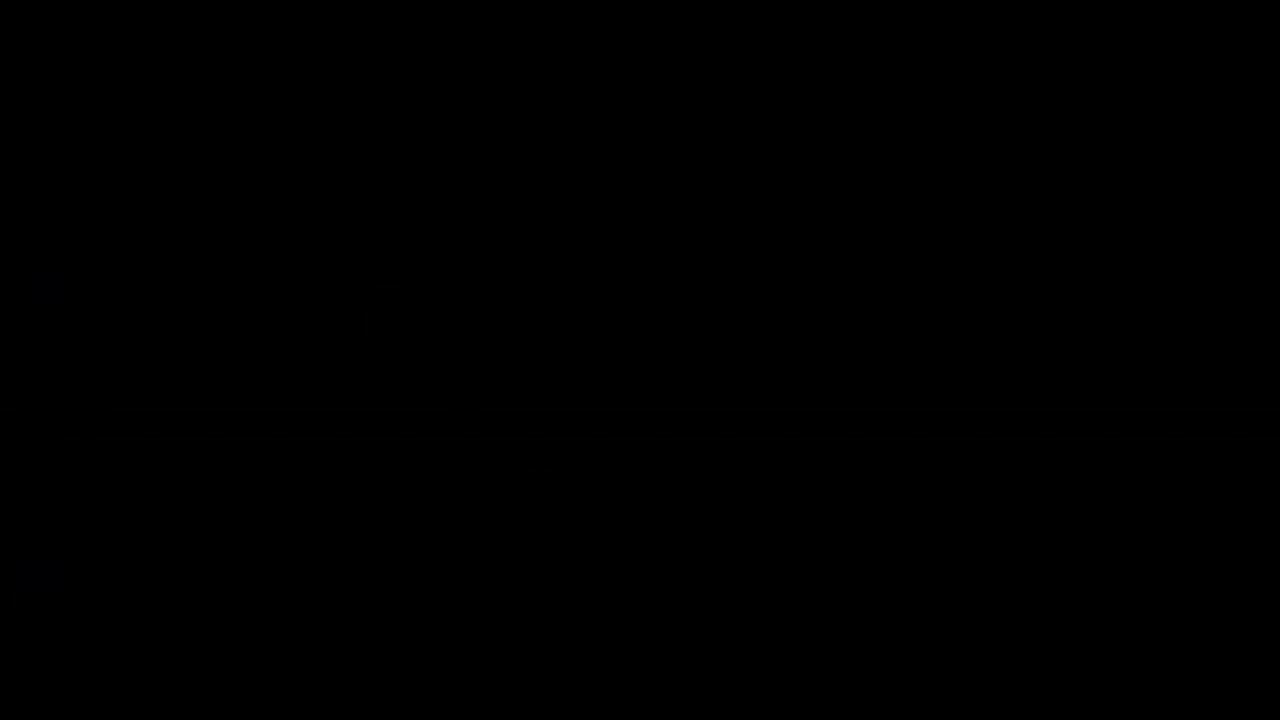